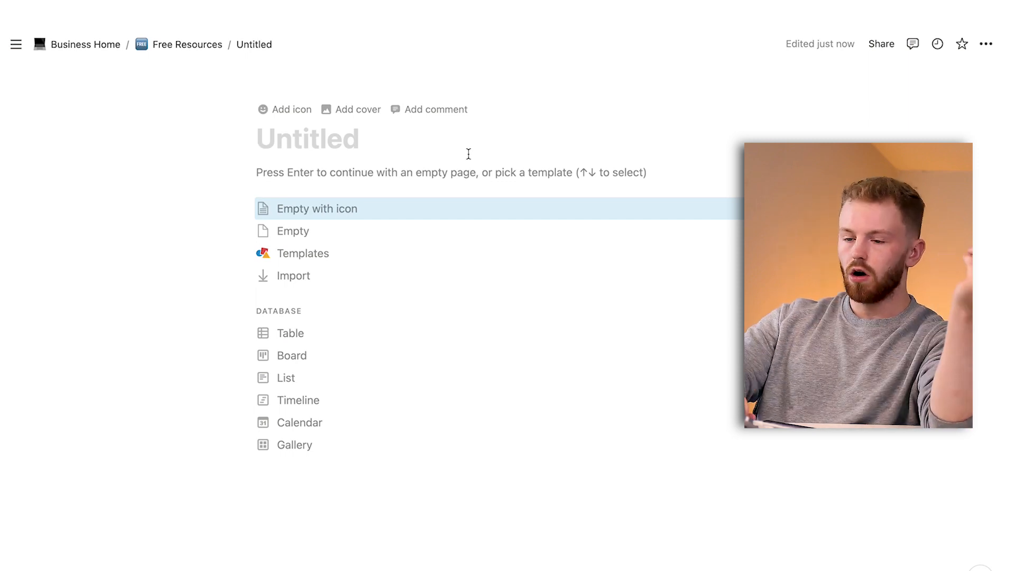
Title the new page "Note Taking System" and set it to full width.
text(Note Tak)
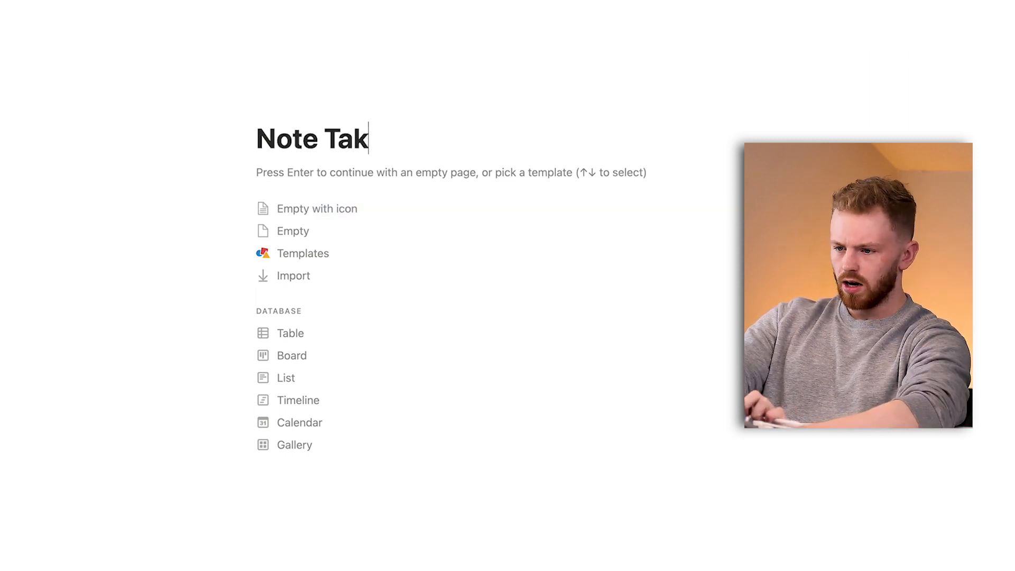
text(ing System)
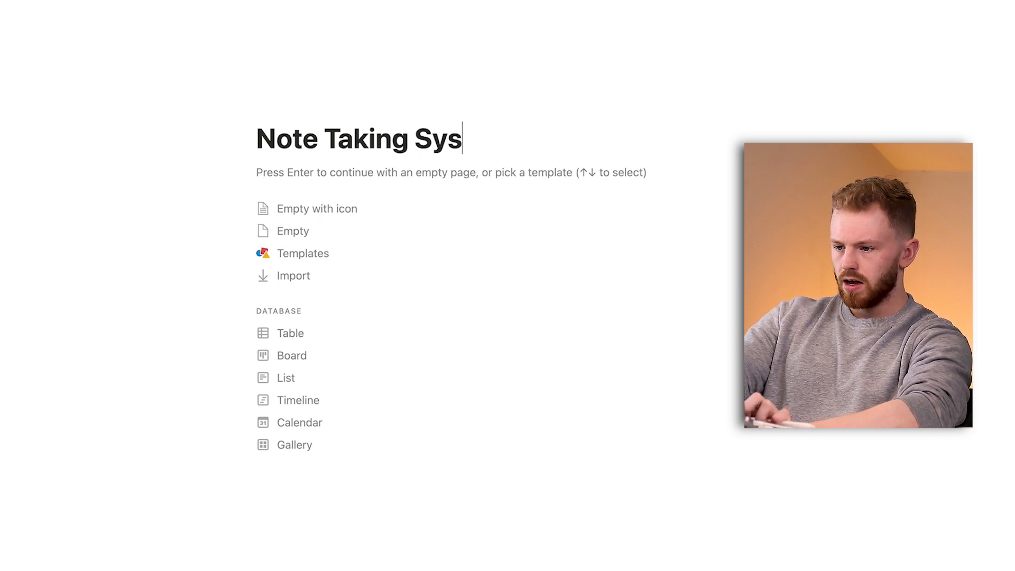
key(Return)
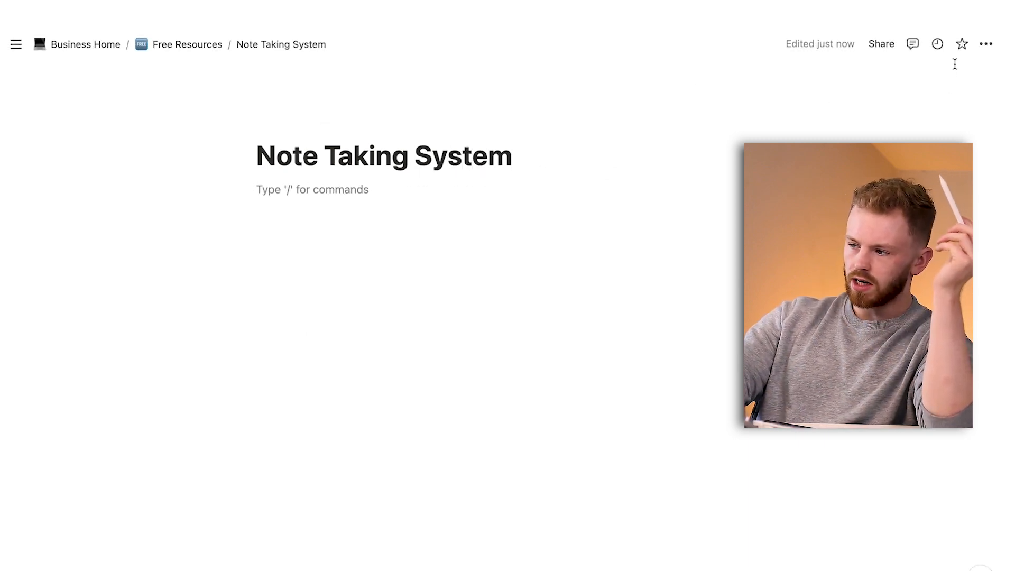
click(986, 44)
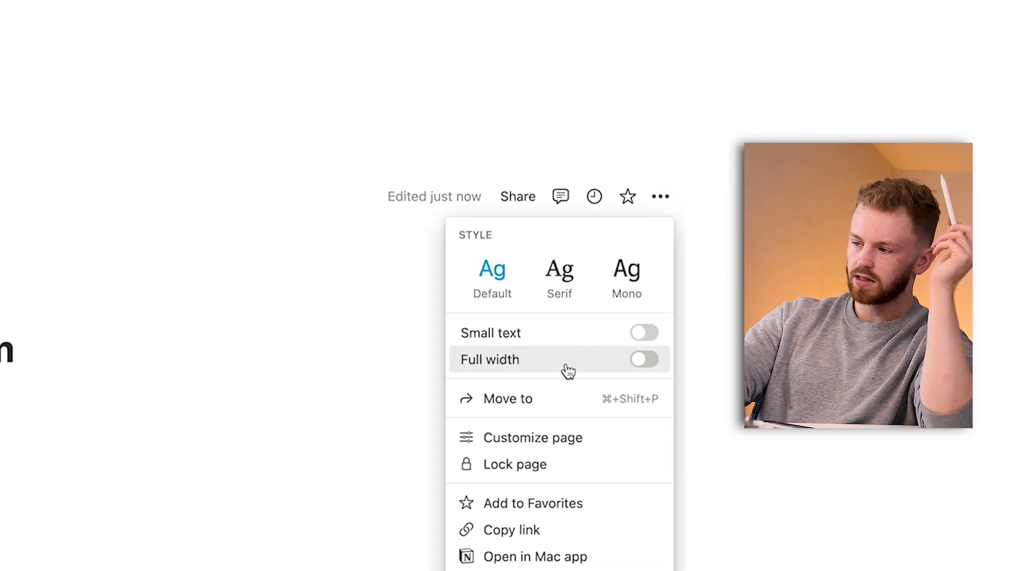
click(635, 364)
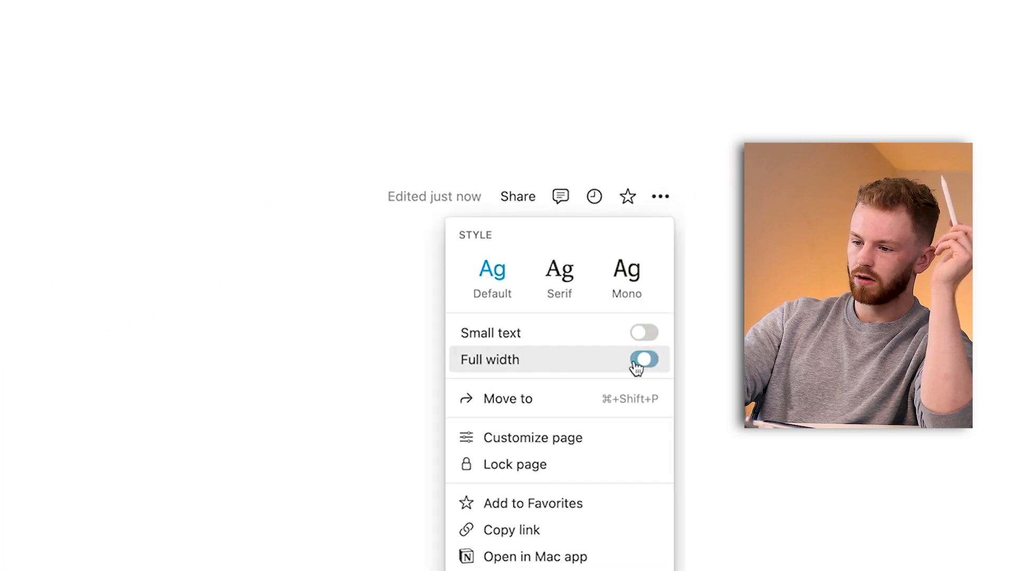
click(90, 485)
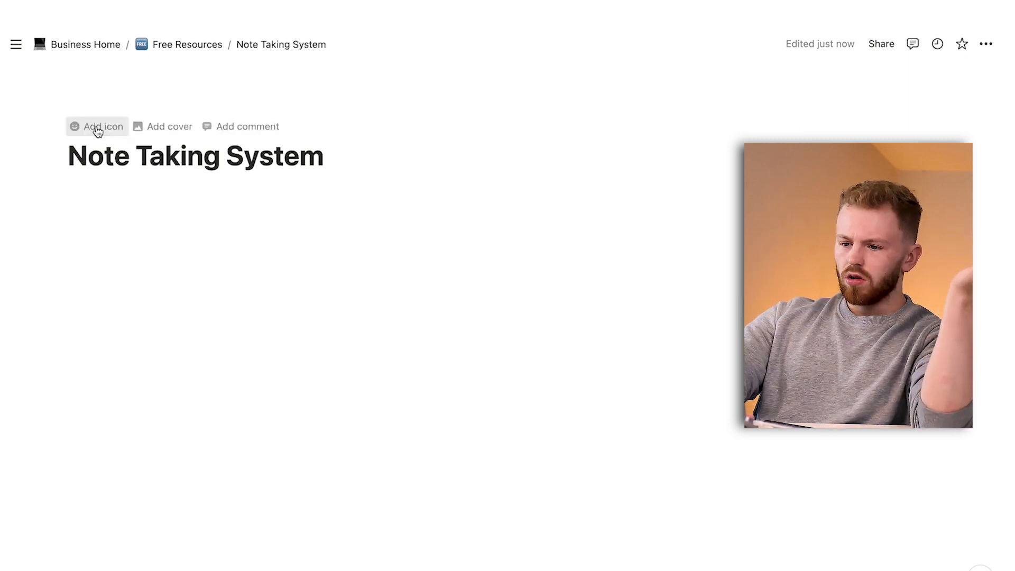
Add a page icon and change it to the yellow notebook emoji, found by searching for "note".
click(98, 131)
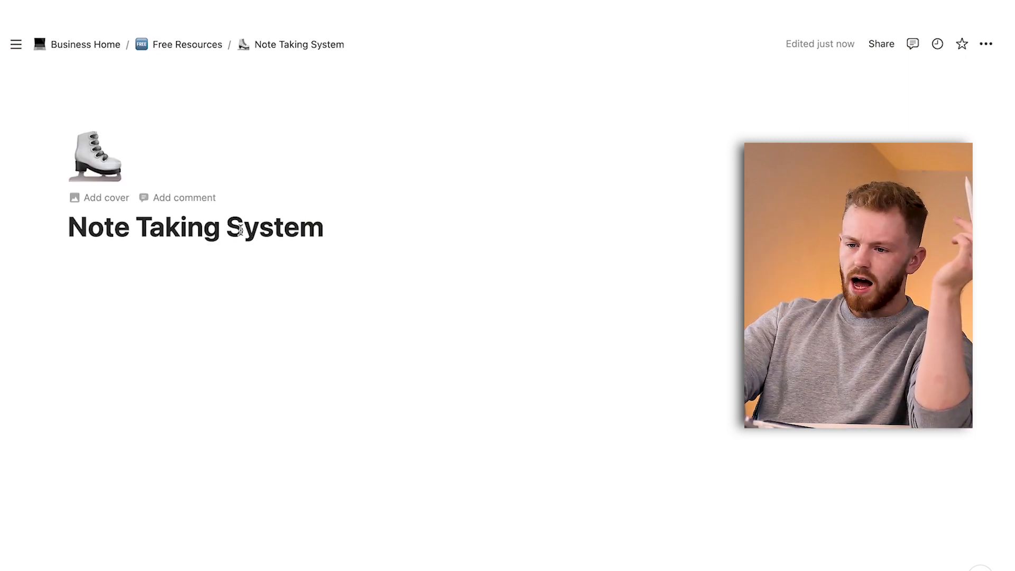
click(111, 161)
text(note)
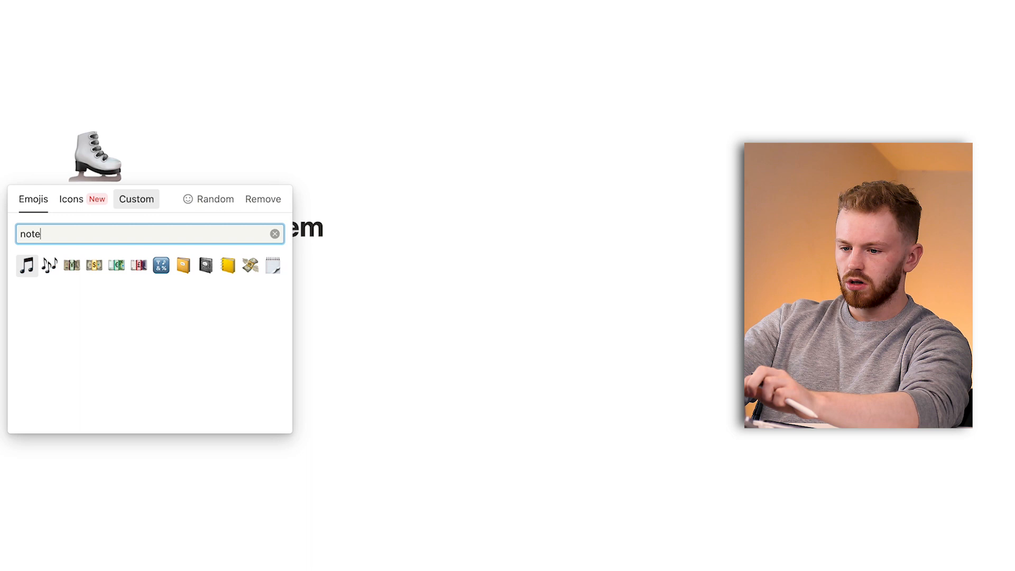
click(228, 265)
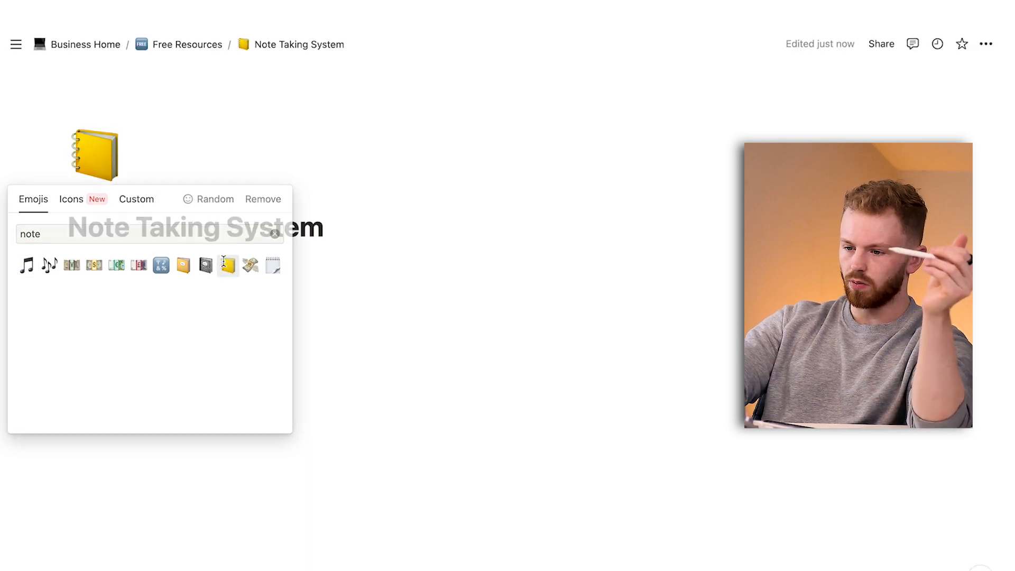
Add a "rolling hills" photo from the gallery as page cover and reposition it so the trees and hills are in view.
click(124, 200)
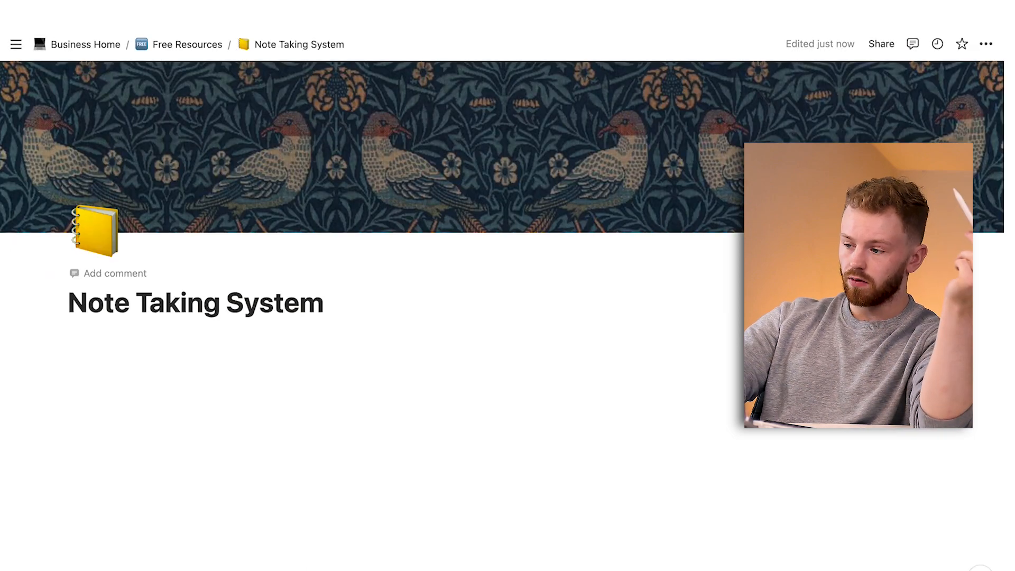
click(941, 217)
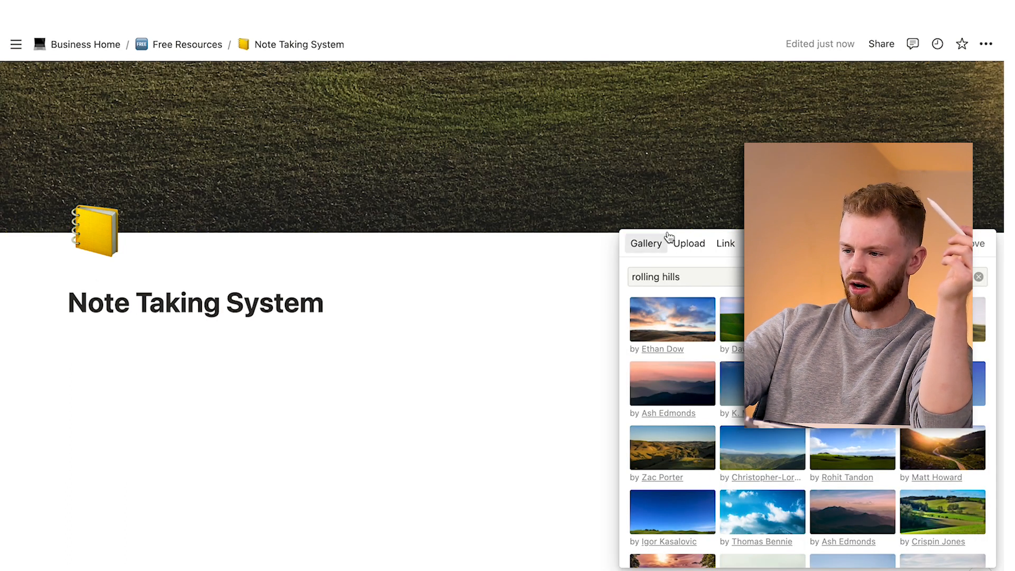
click(712, 198)
click(910, 216)
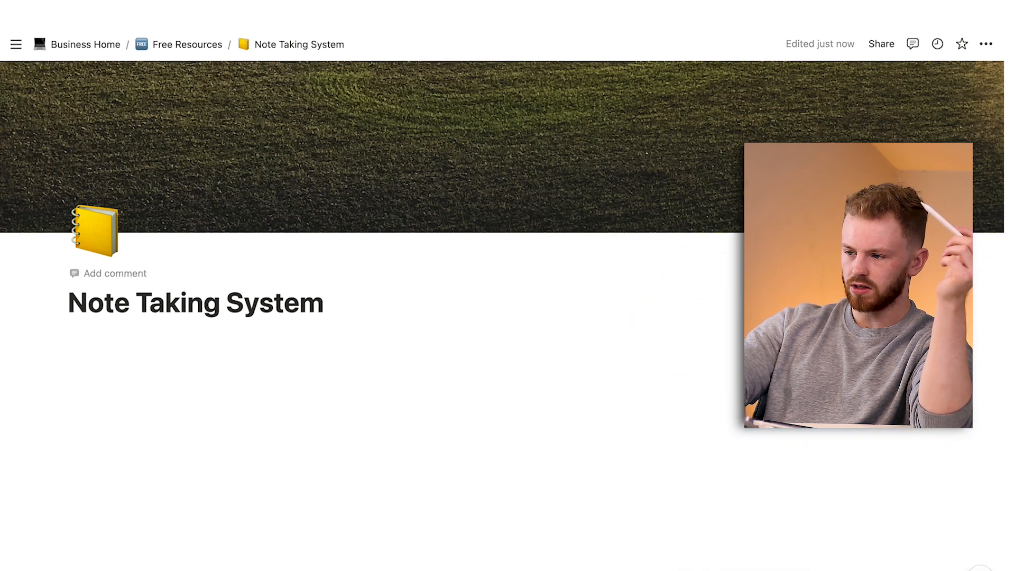
drag(712, 147, 705, 310)
drag(709, 138, 665, 292)
click(659, 327)
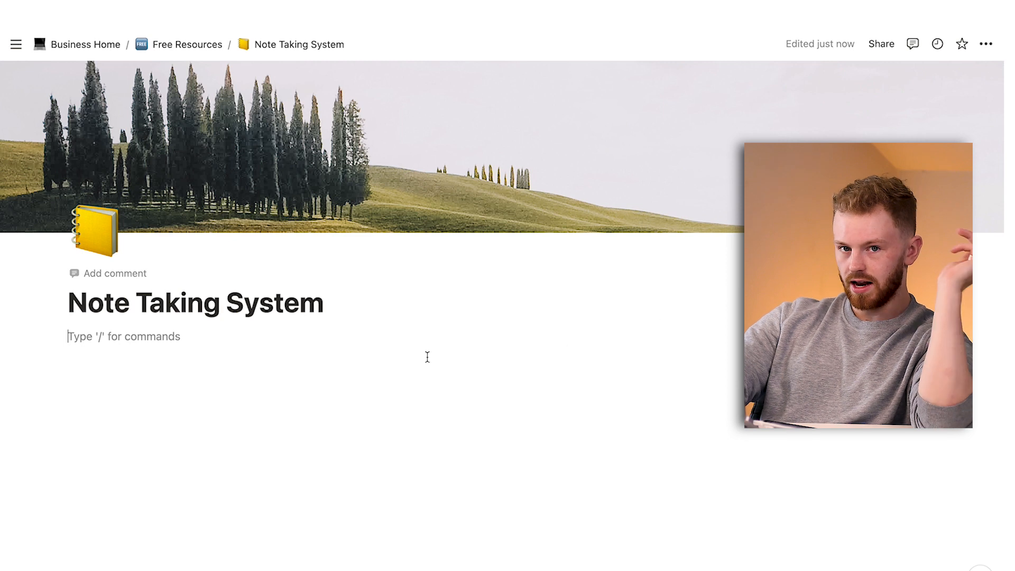
Insert an inline database in the page body, leaving one empty line below the title.
key(Return)
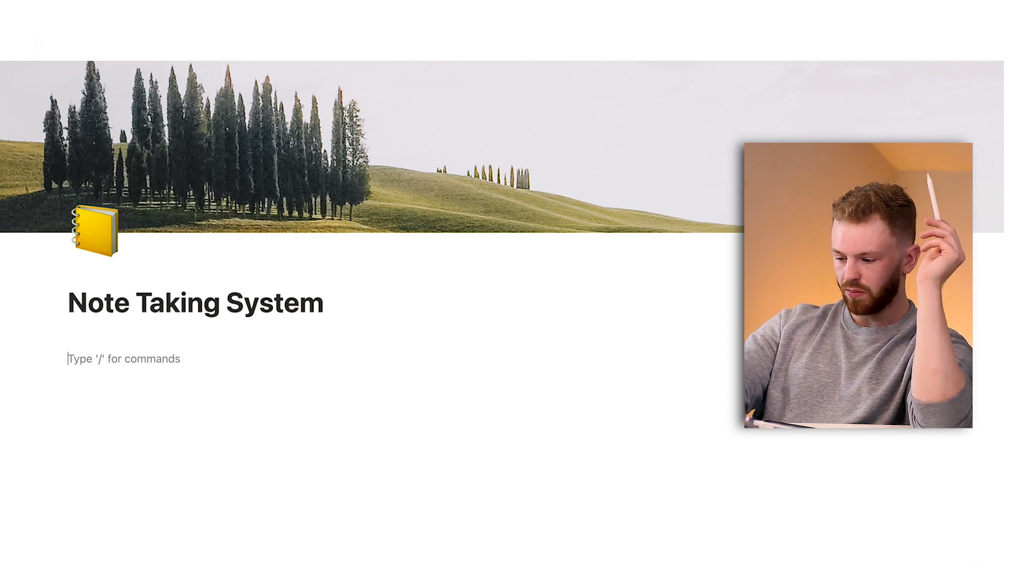
text(/inline d)
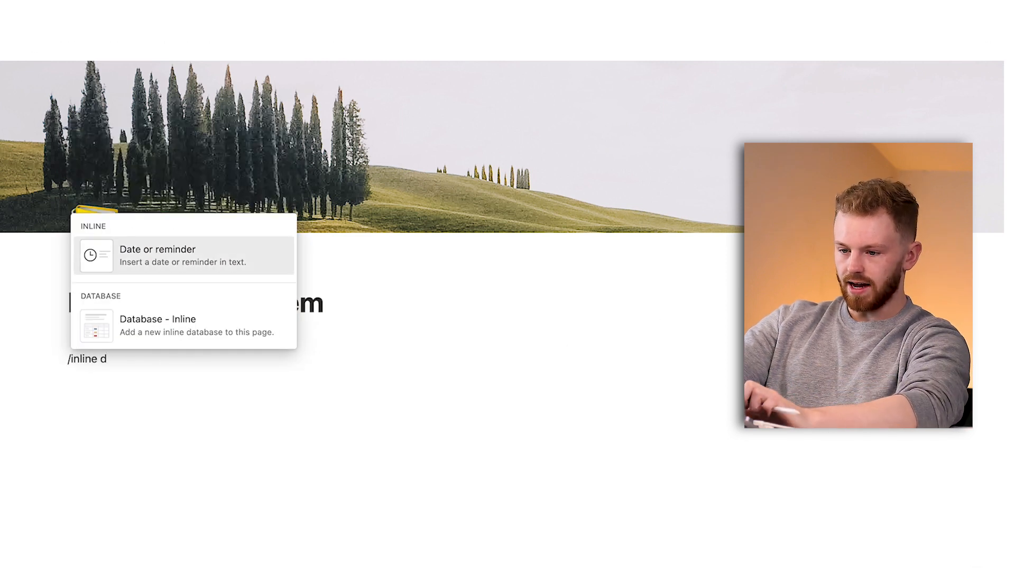
key(Down)
key(Return)
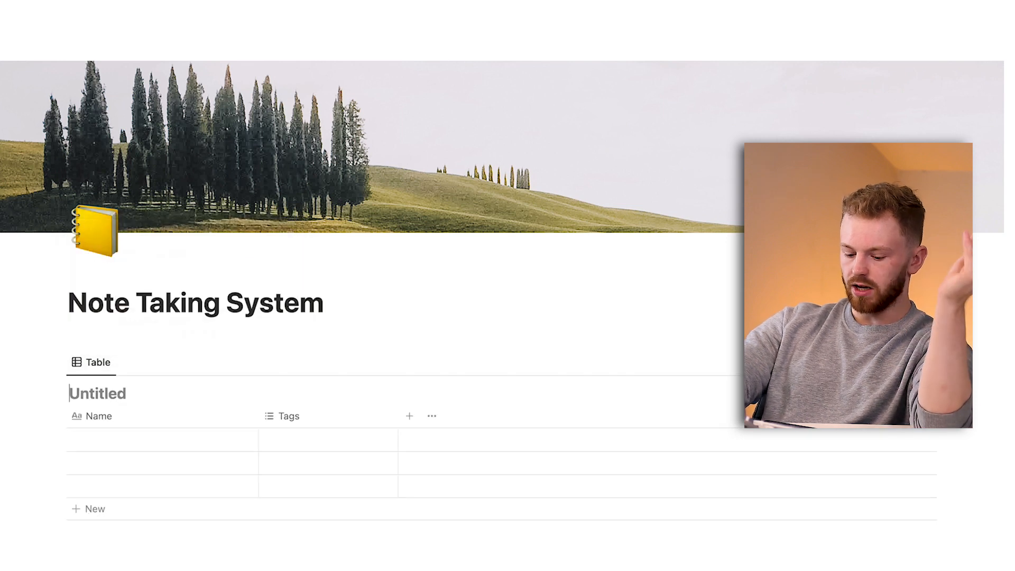
Name the database "Note Taking System" and hide its title.
text(Note TaKin)
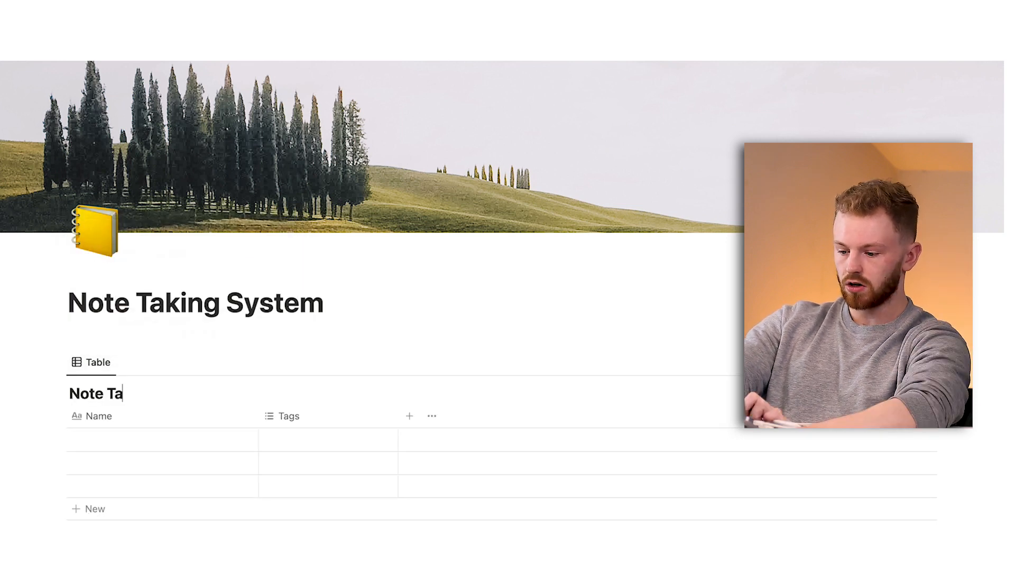
key(BackSpace)
text(king System)
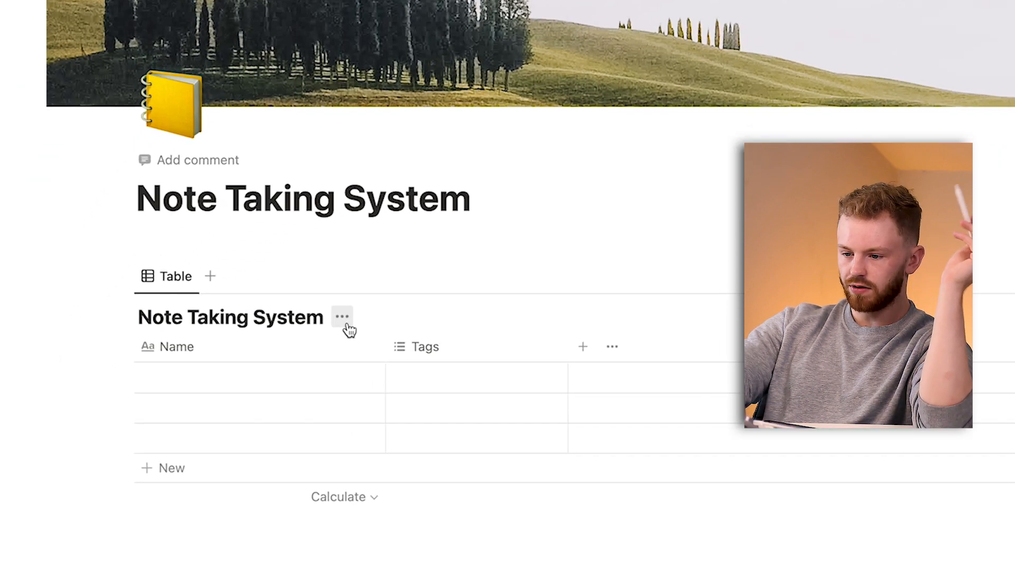
click(226, 393)
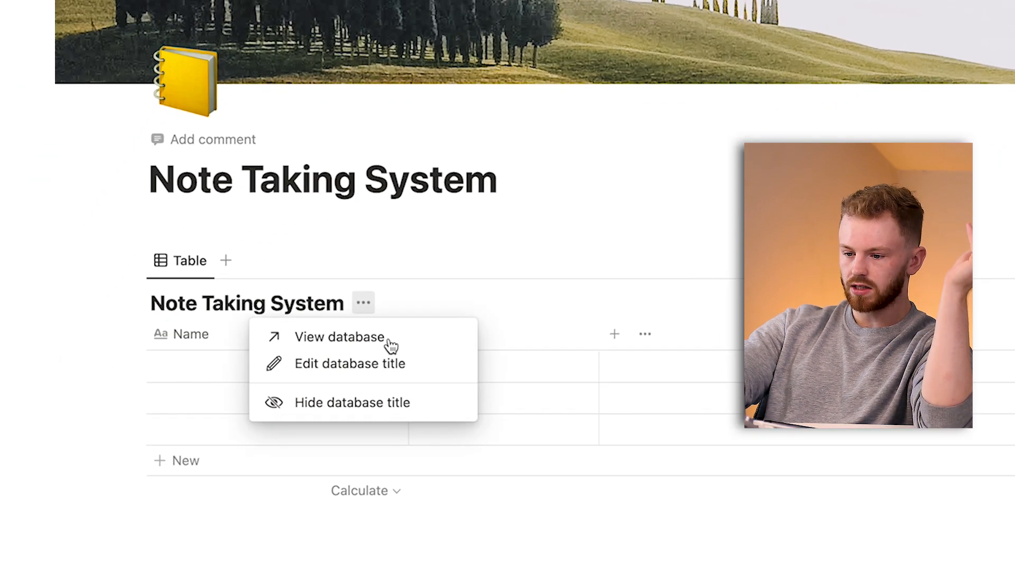
click(229, 467)
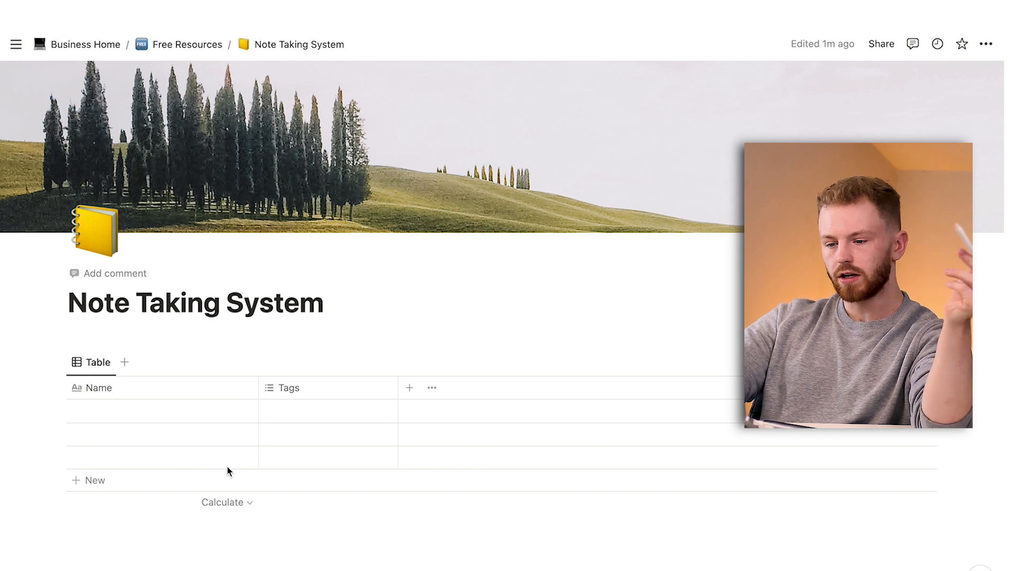
Rename the database's Name column to "Topic".
click(152, 391)
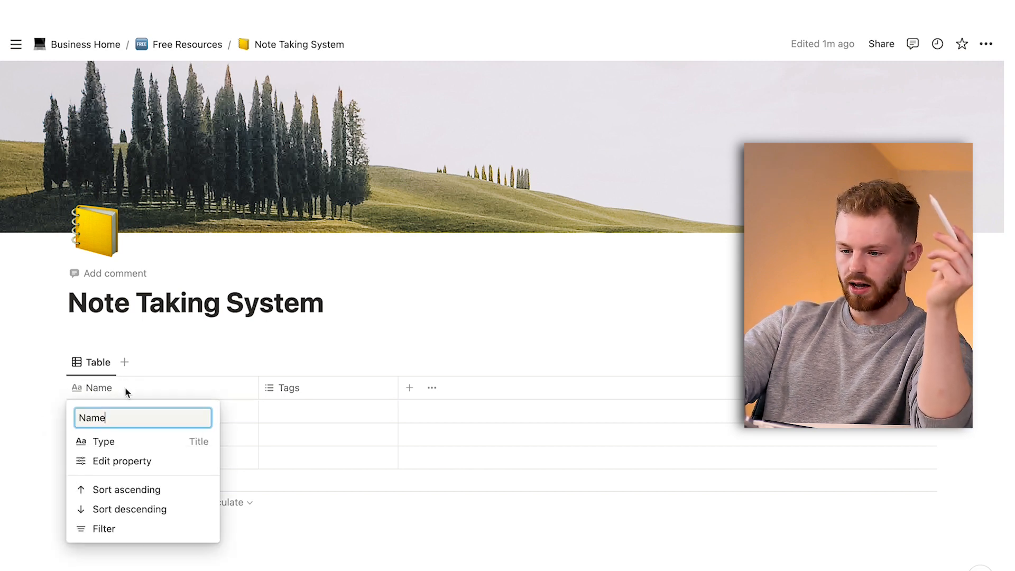
key(BackSpace)
key(BackSpace)
key(BackSpace)
key(BackSpace)
text(Topic)
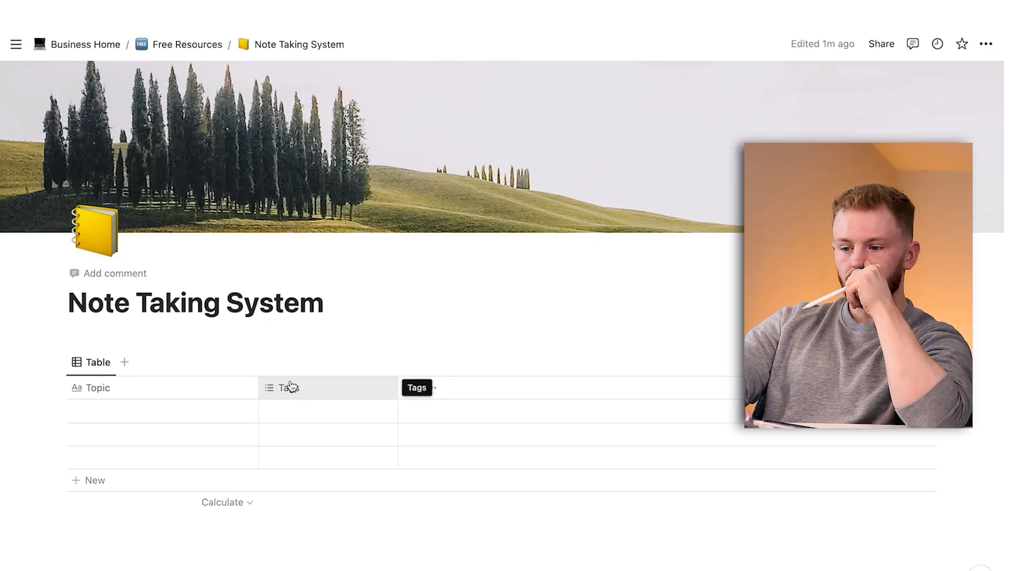
click(290, 386)
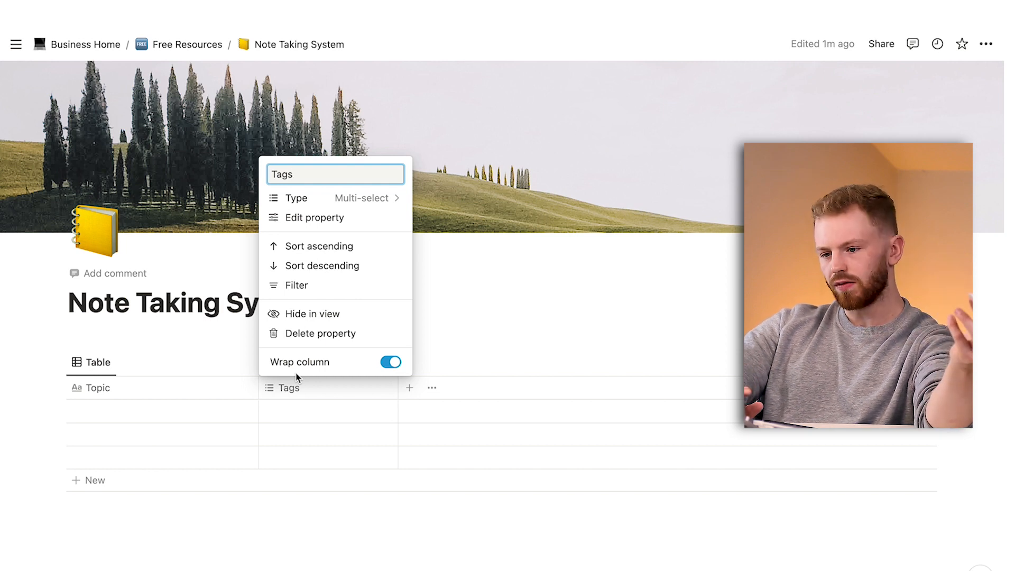
click(316, 391)
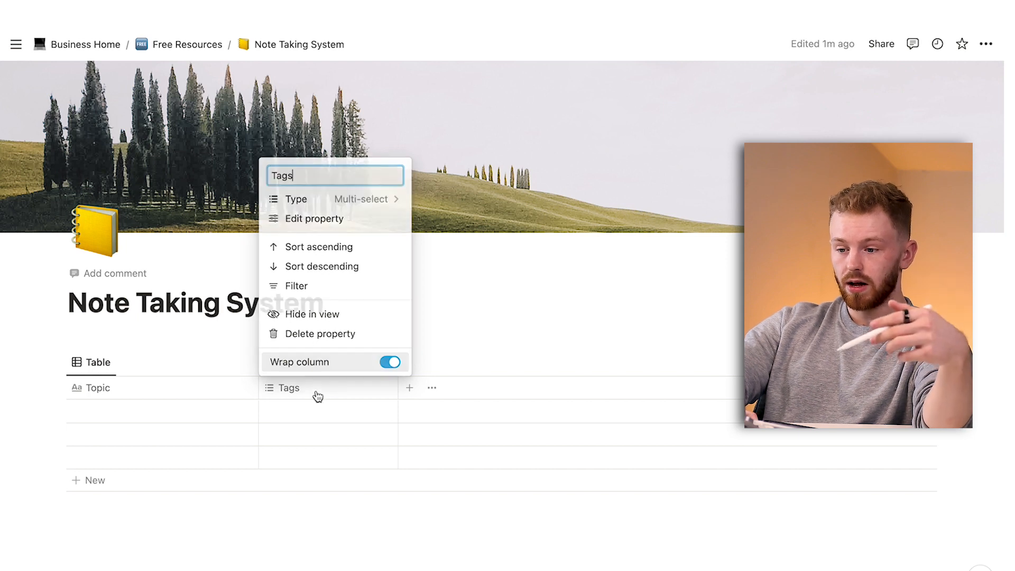
click(409, 389)
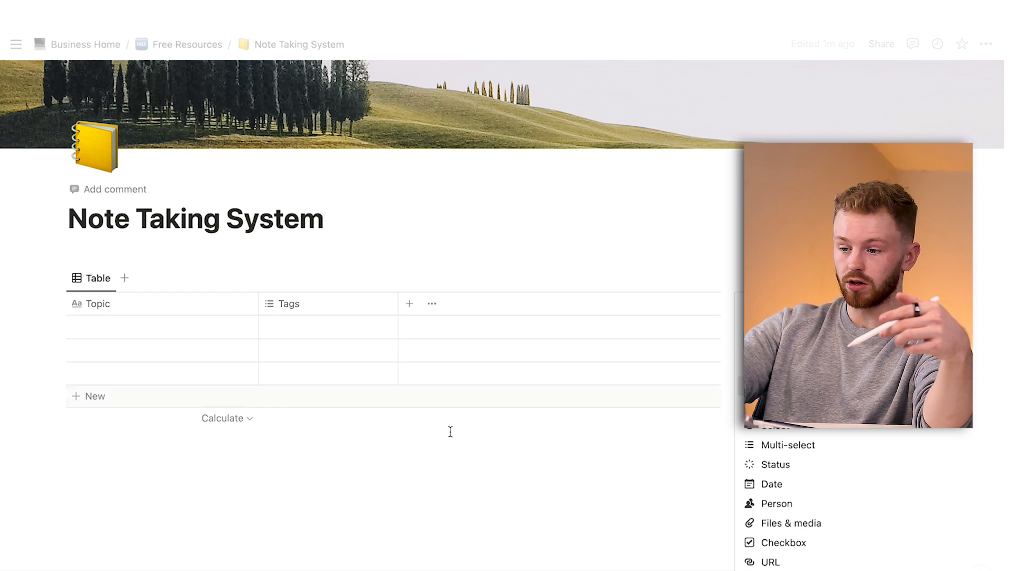
click(434, 457)
Rename the Tags property of the database to "Reference".
click(305, 304)
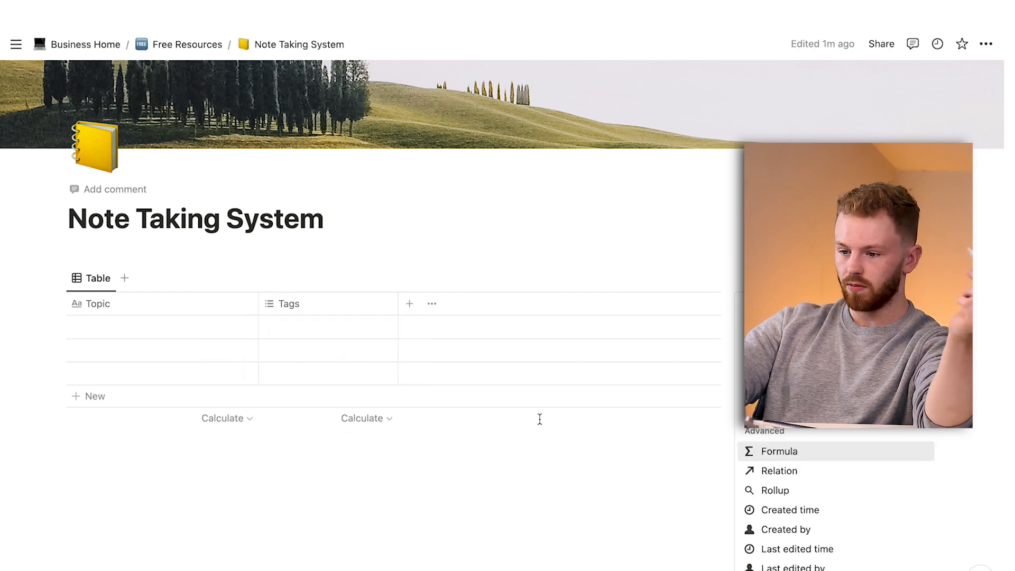
click(297, 302)
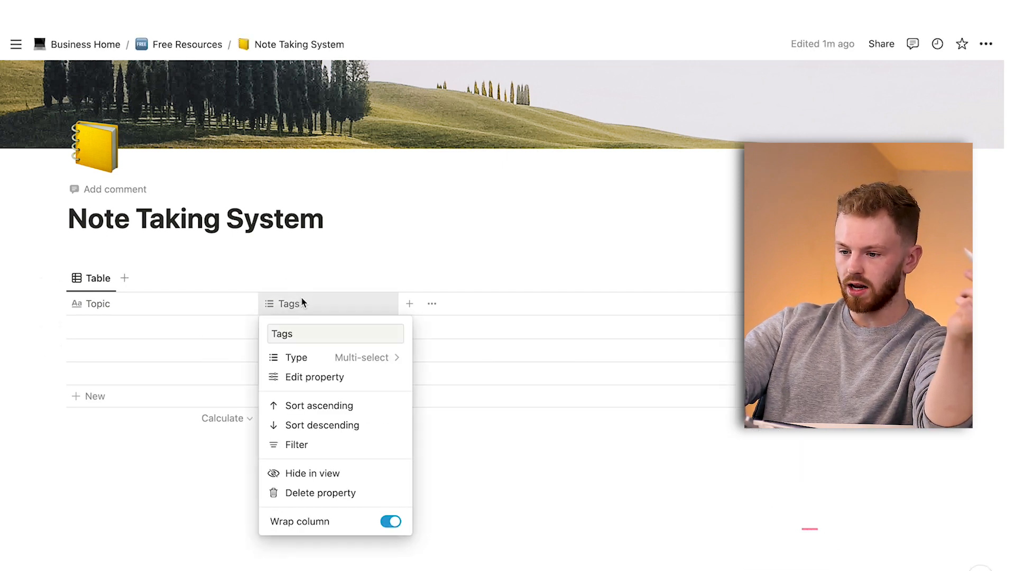
drag(308, 333, 266, 328)
text(Re)
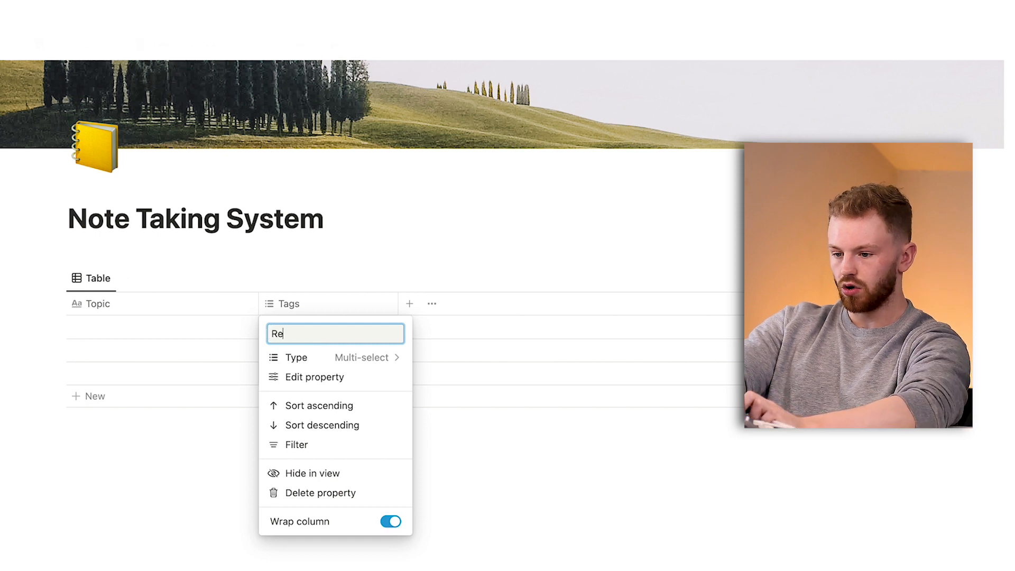
text(ference)
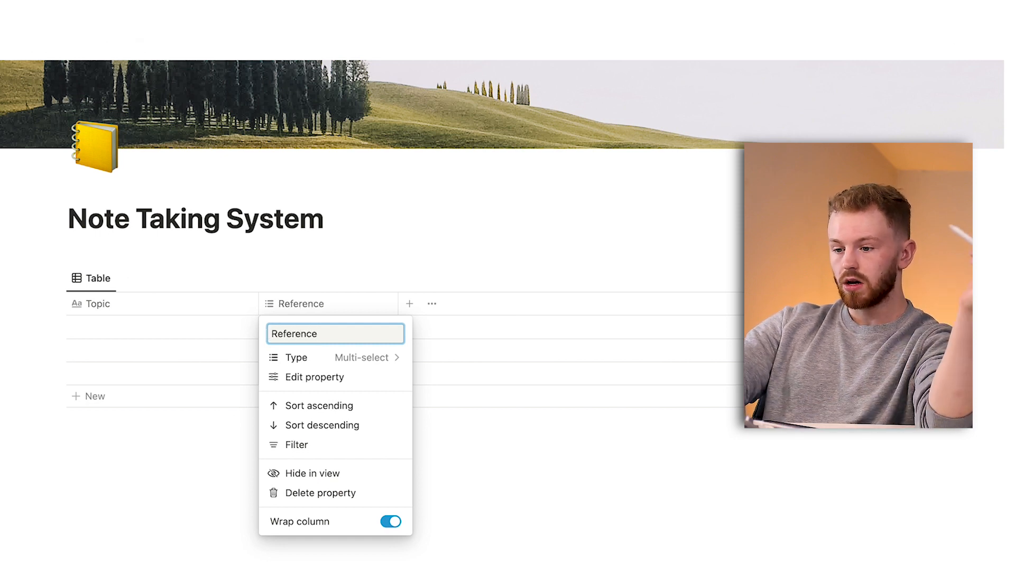
click(220, 438)
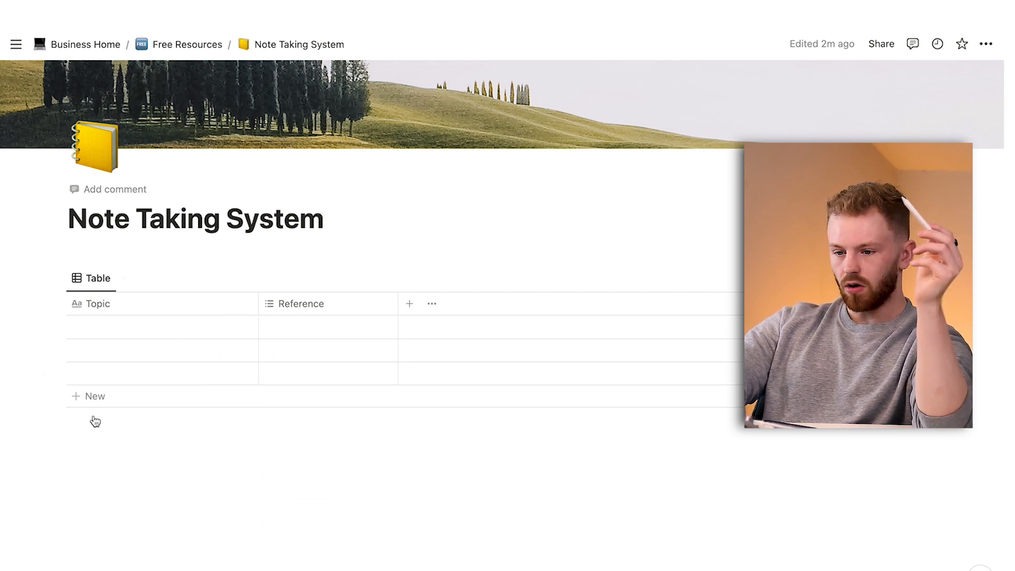
Insert a second inline database below the Note Taking System table.
click(43, 277)
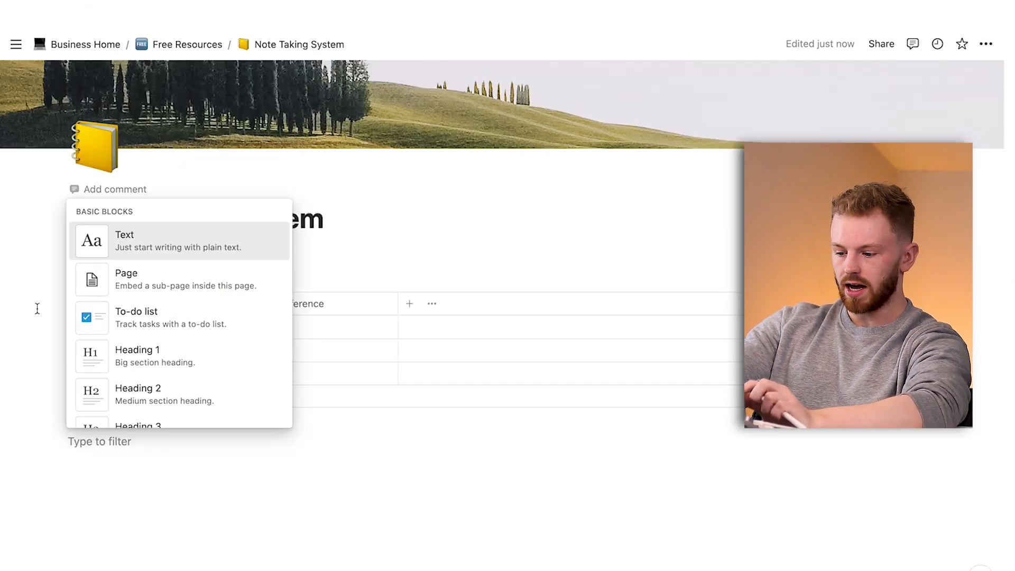
text(inline d)
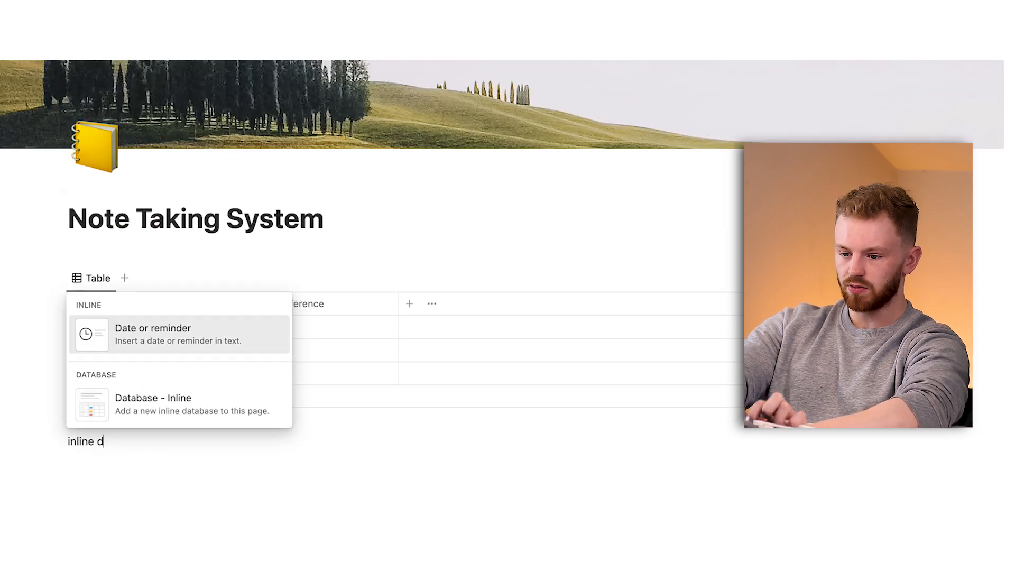
text(a)
key(Down)
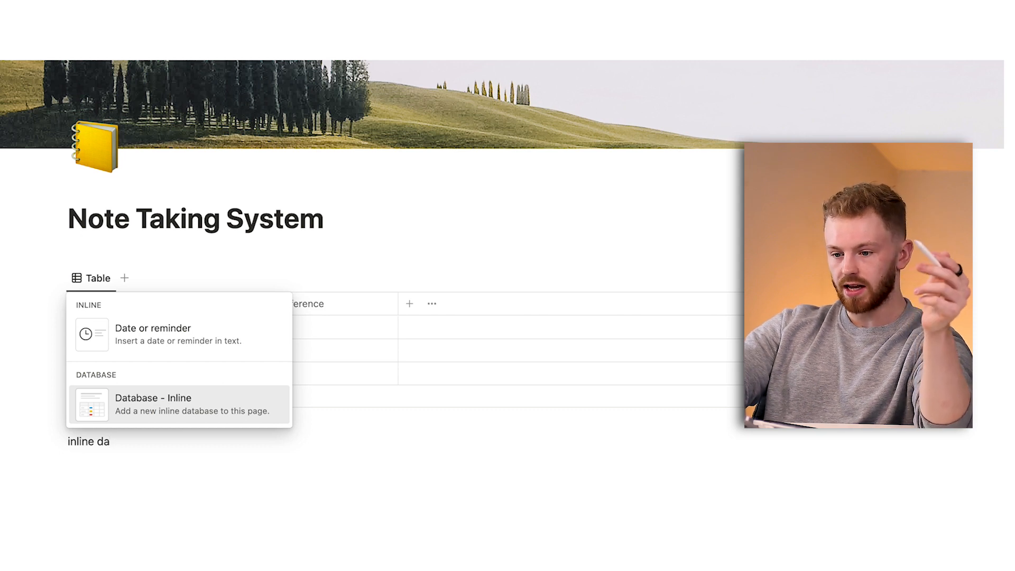
key(Return)
scroll(70, 423, down, 3)
scroll(64, 152, up, 3)
Add a sub-page between the two databases and title it "References".
click(44, 253)
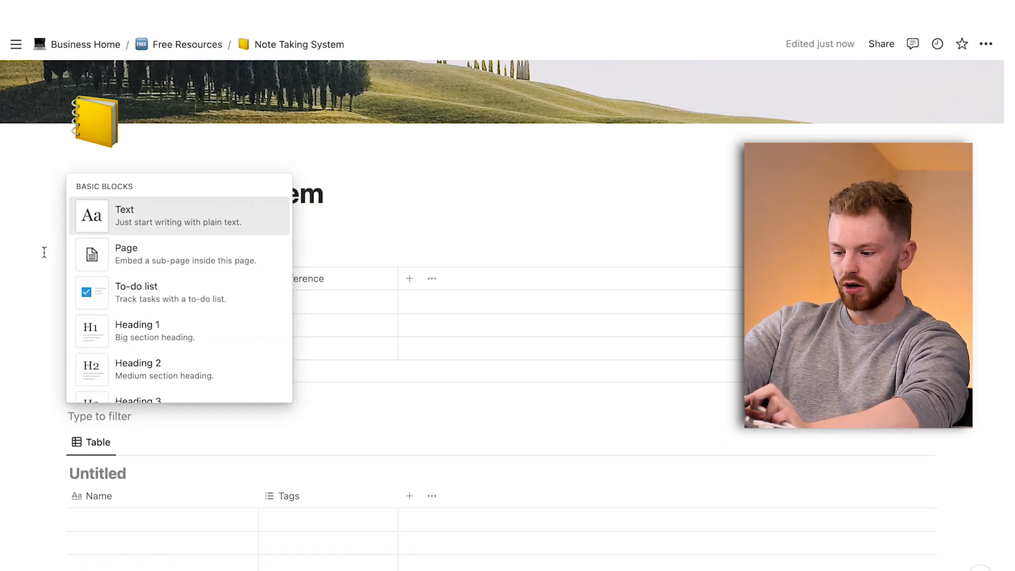
text(pag)
key(Return)
mouse_move(11, 259)
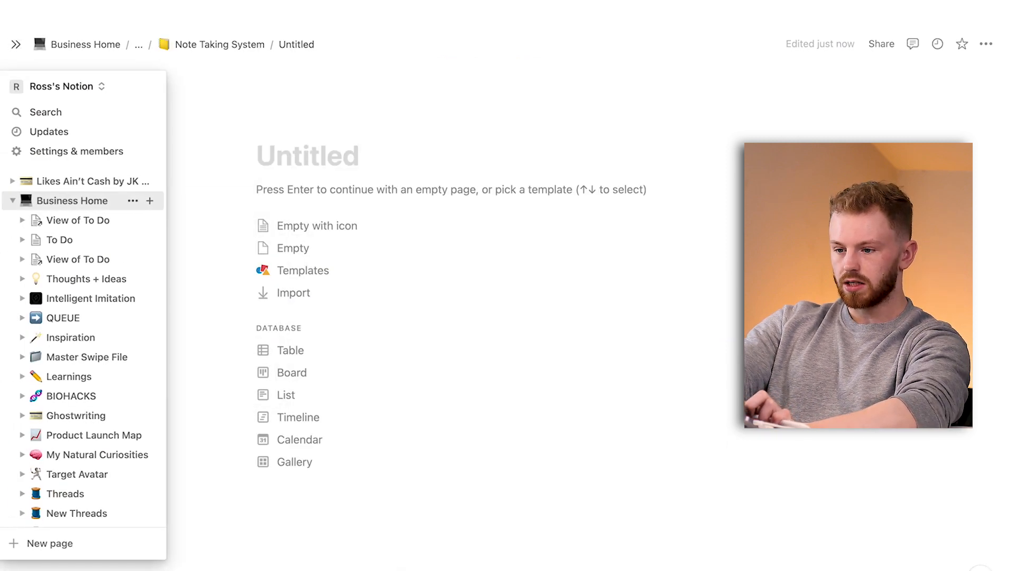
text(References)
key(Return)
Insert an inline database on the References sub-page.
text(/)
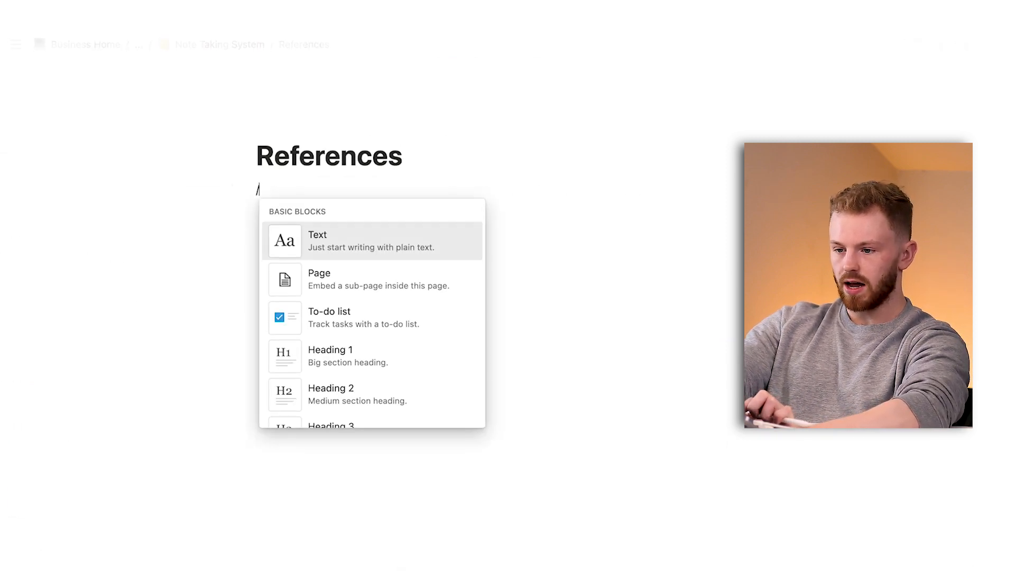
text(inline data)
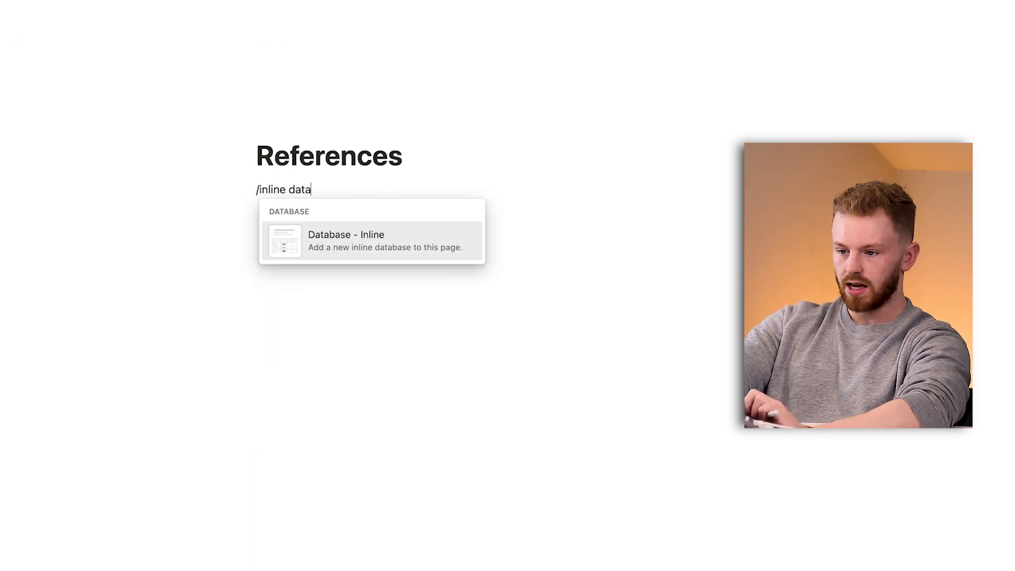
key(Return)
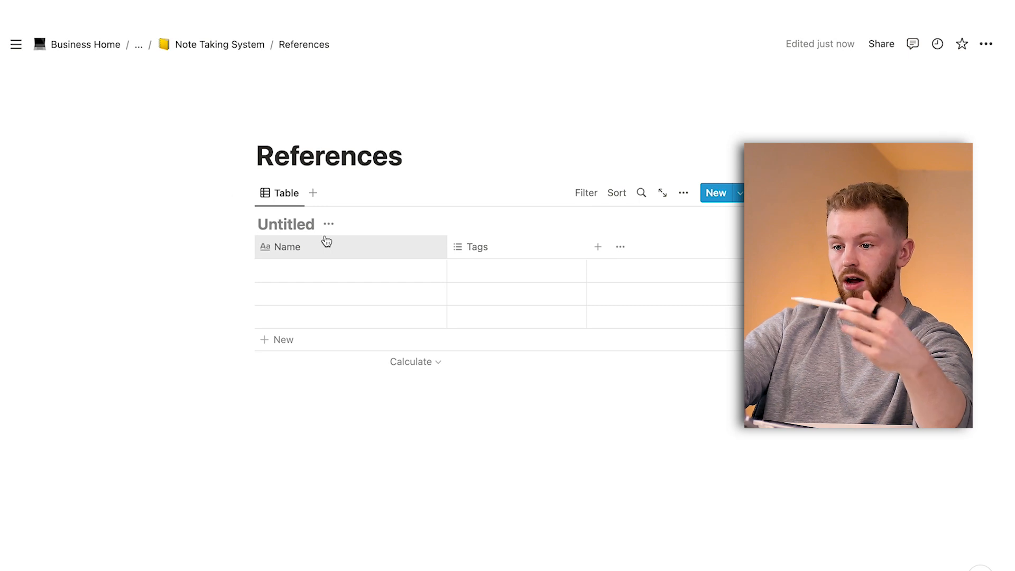
Return to the Note Taking System page, title its second database "References" and hide that database title.
click(236, 45)
scroll(56, 305, down, 4)
click(104, 330)
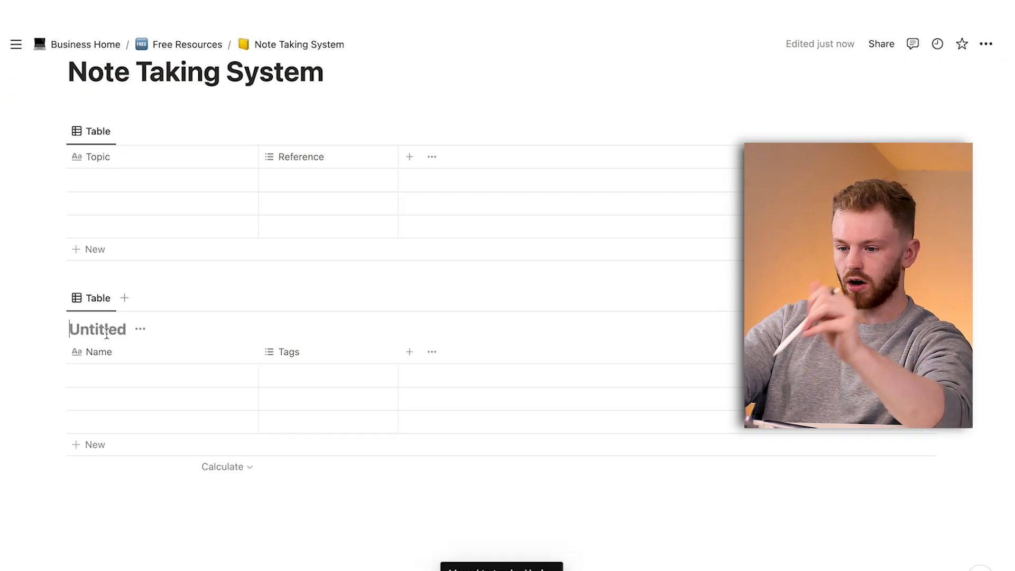
text(References)
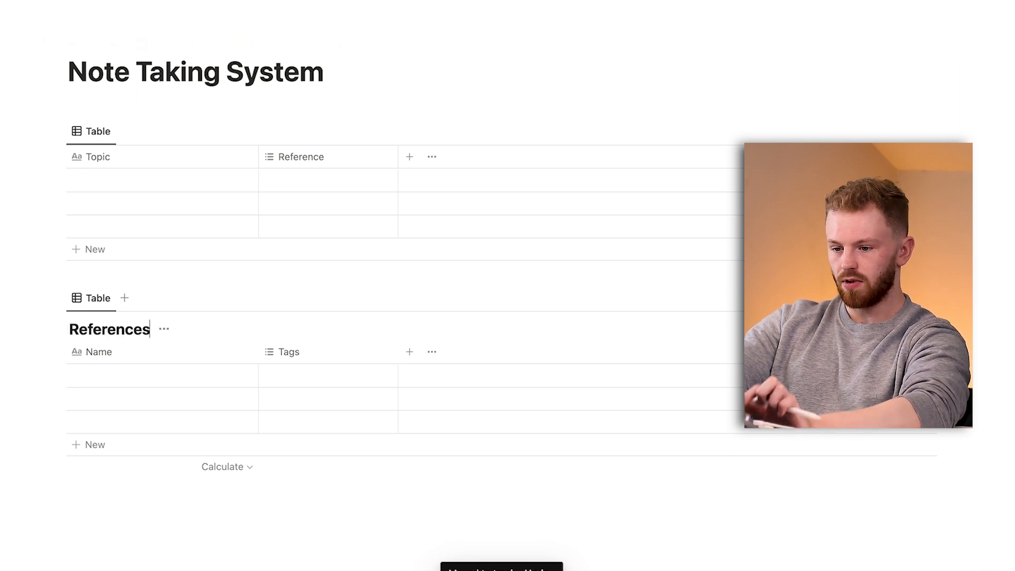
click(164, 329)
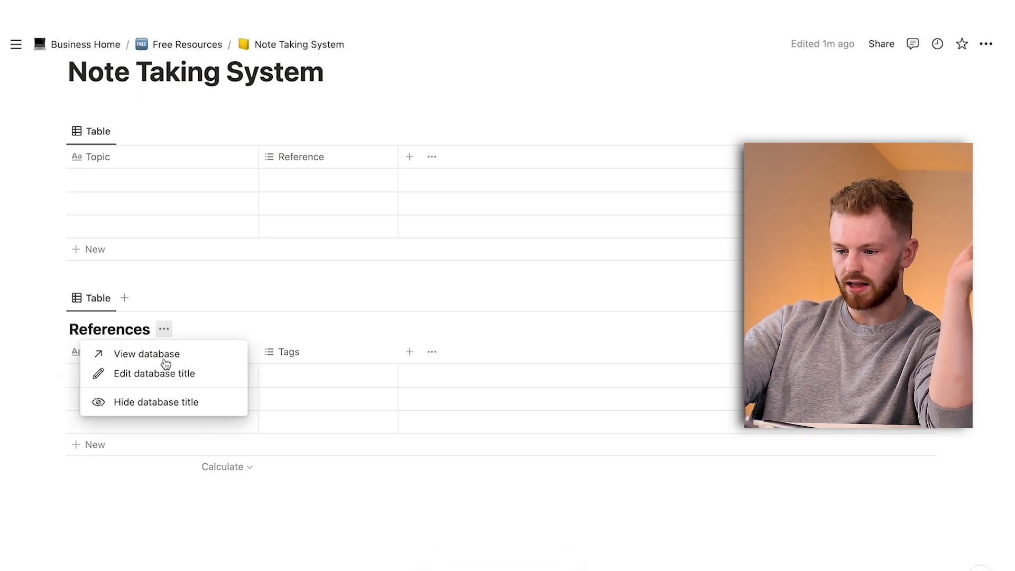
click(163, 403)
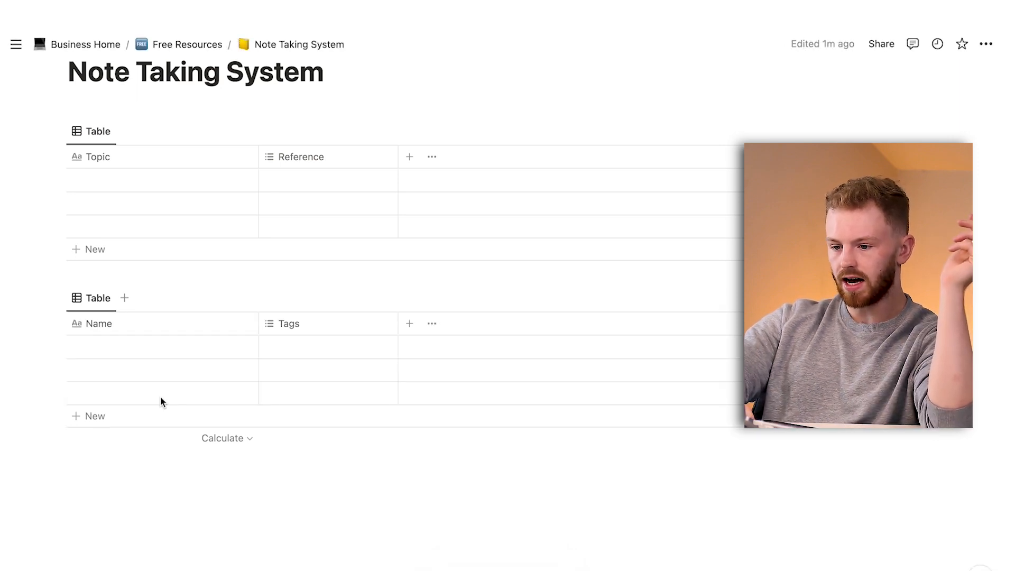
click(151, 332)
drag(143, 354, 59, 345)
text(Name)
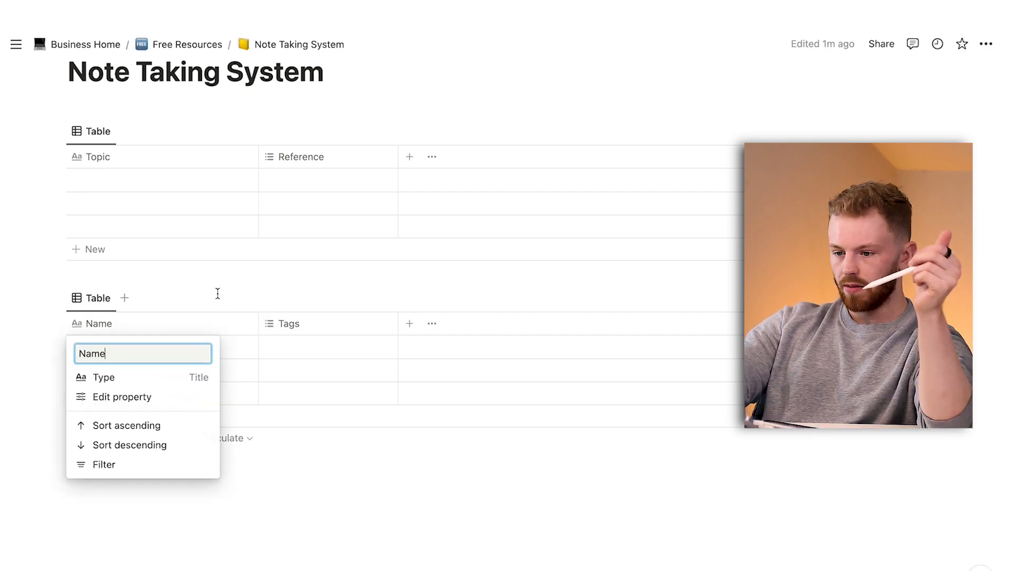
click(221, 300)
Change the second database's Tags property to the Select type and rename it "Source".
click(305, 328)
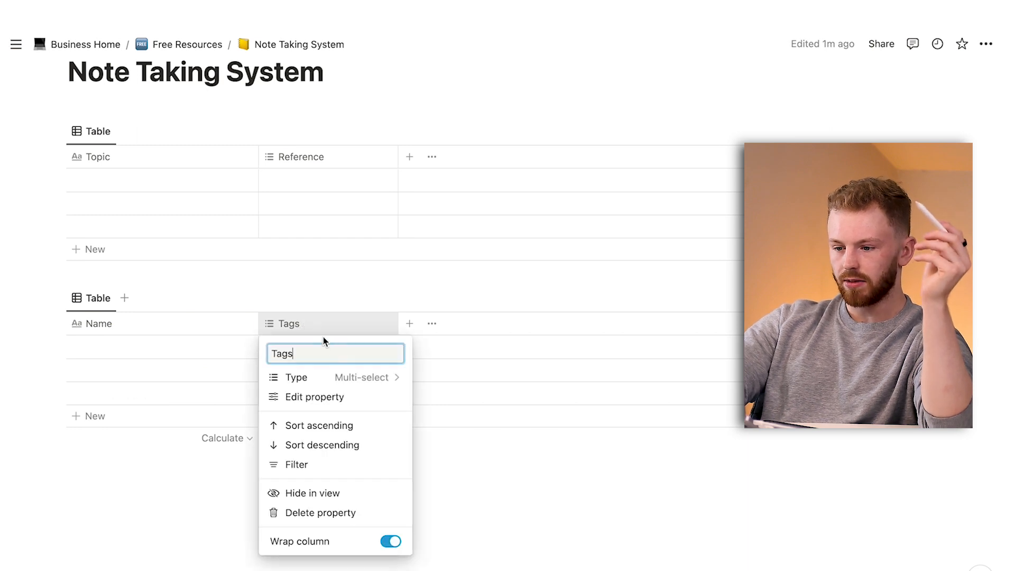
click(344, 379)
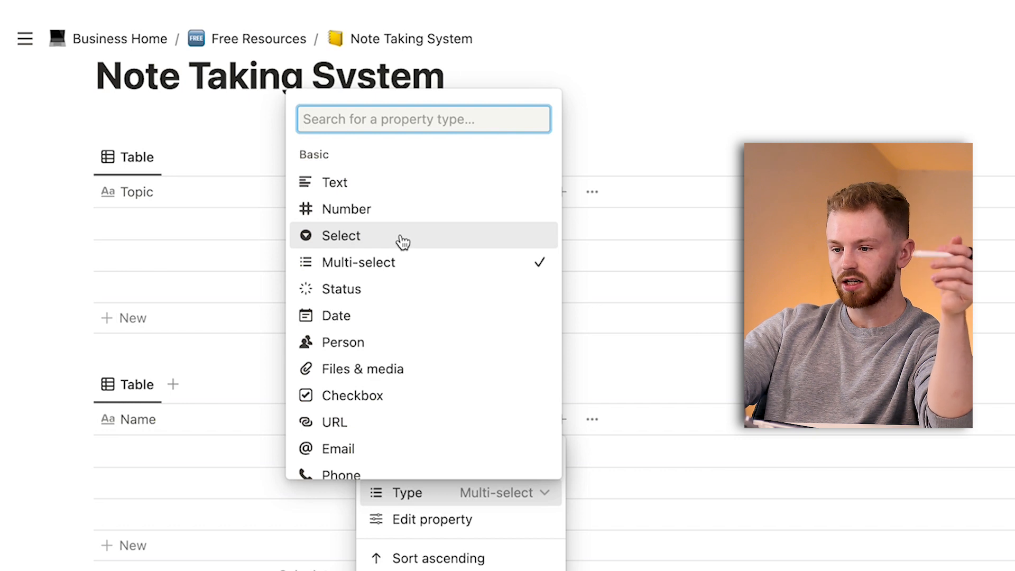
click(400, 237)
text(S)
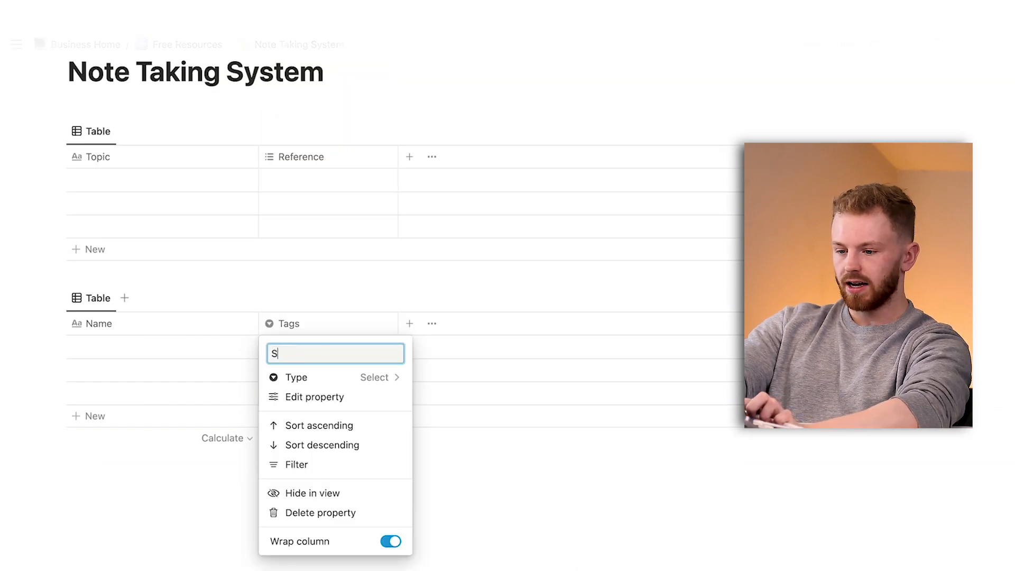
text(ource)
key(Return)
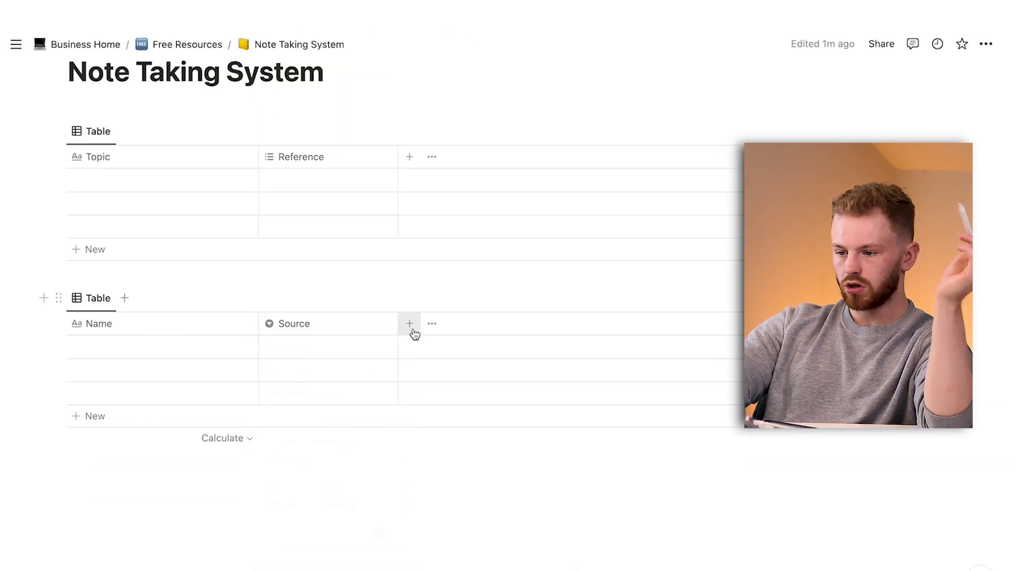
Add a URL property to the second database.
click(412, 331)
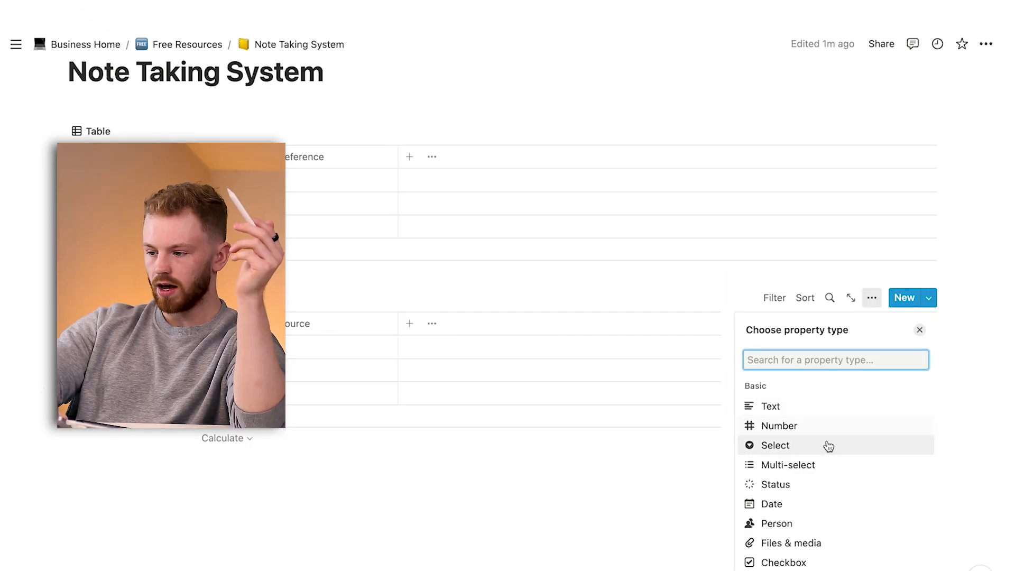
scroll(829, 449, down, 3)
click(802, 501)
key(Escape)
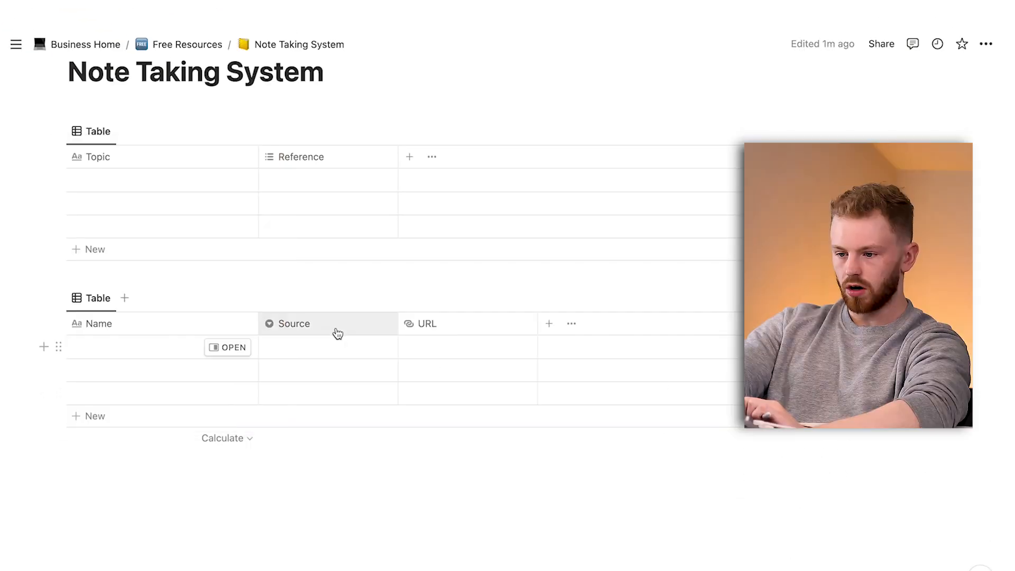
Rename the second database's Select property to "Type".
click(336, 328)
text(Type)
key(Return)
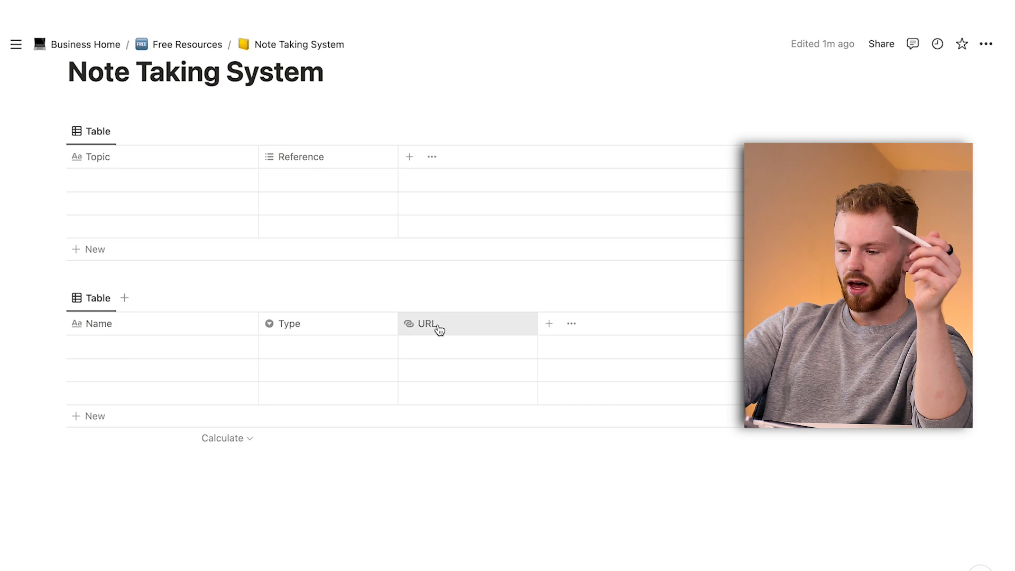
Rename the second database's URL property to "Source".
click(439, 329)
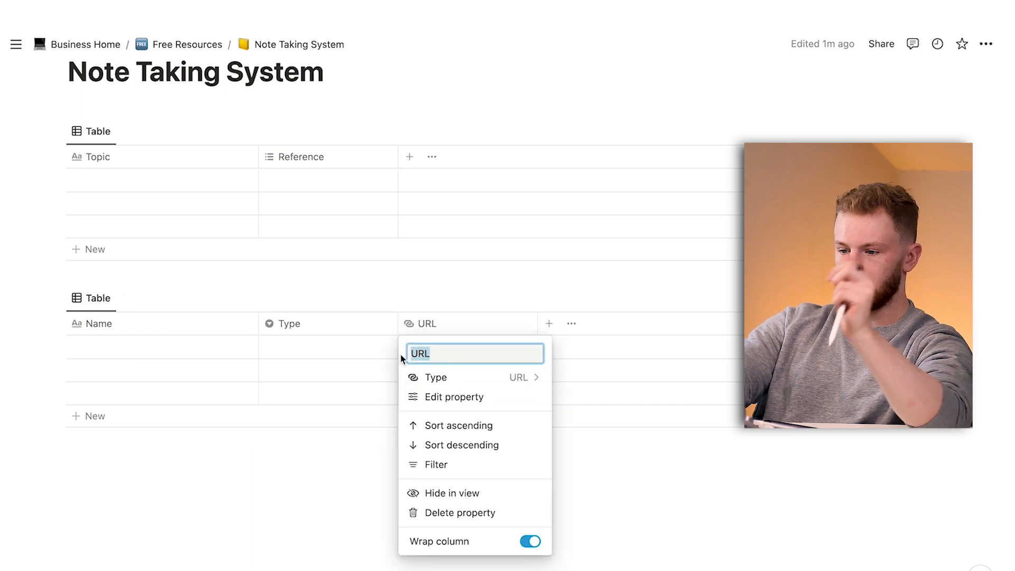
text(Source)
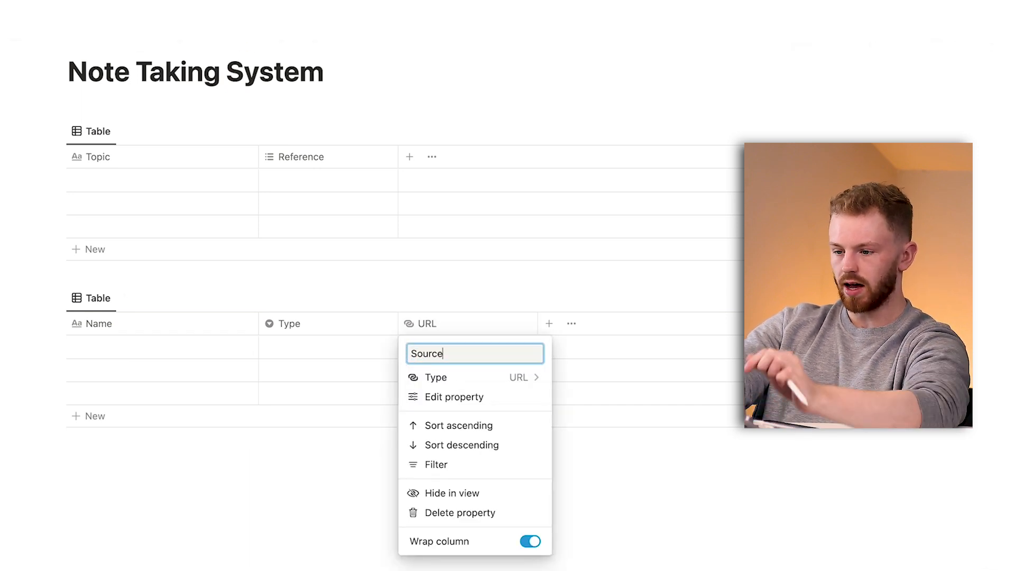
key(Return)
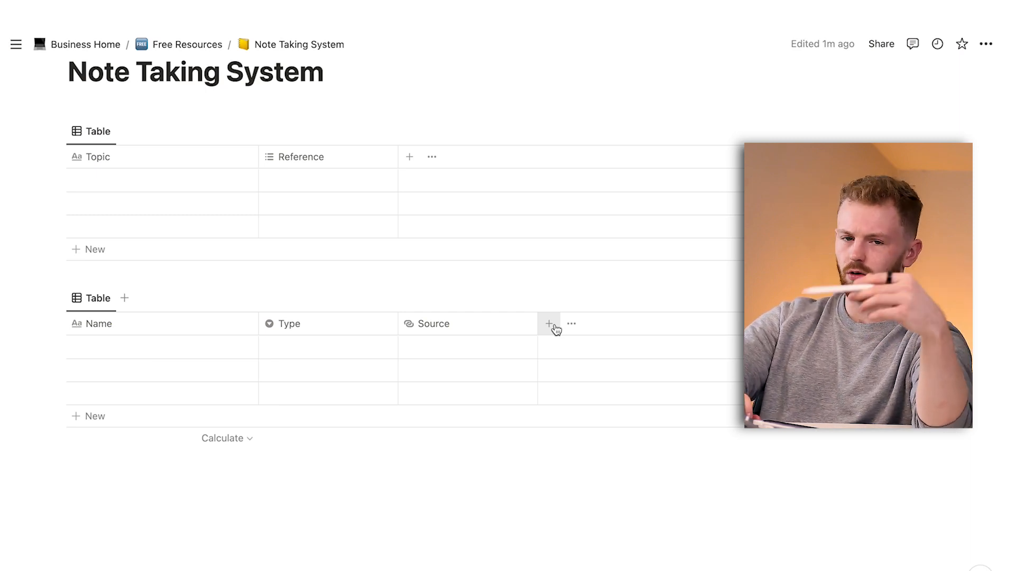
Try the List and Board layouts on the second database's view and switch back to the Table layout.
click(107, 305)
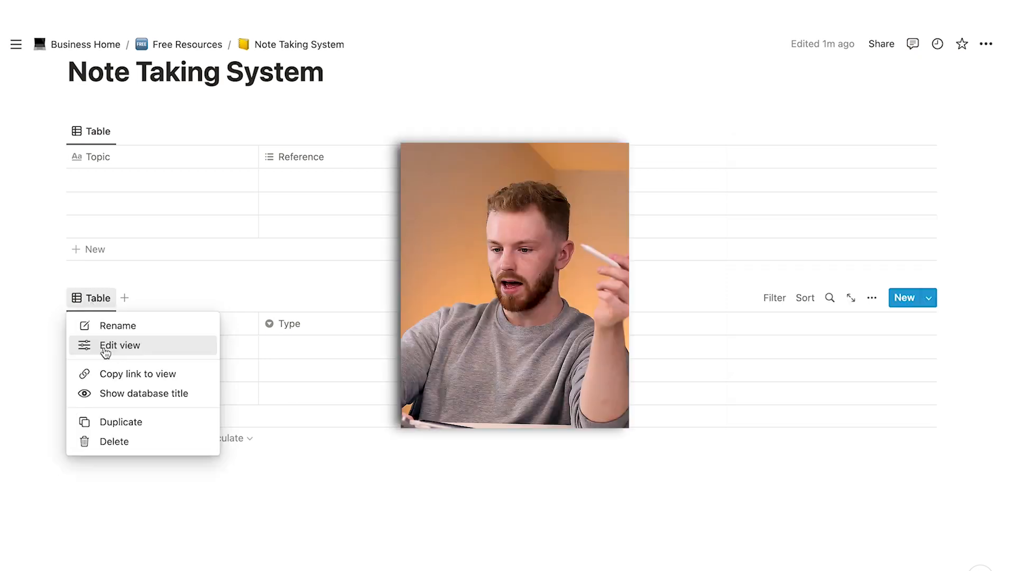
click(117, 345)
click(781, 383)
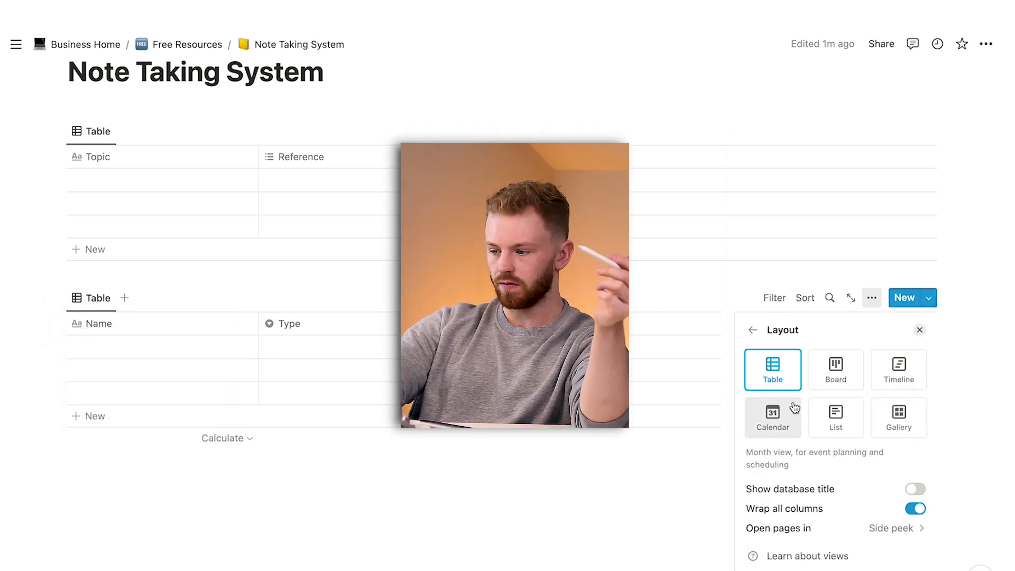
click(836, 415)
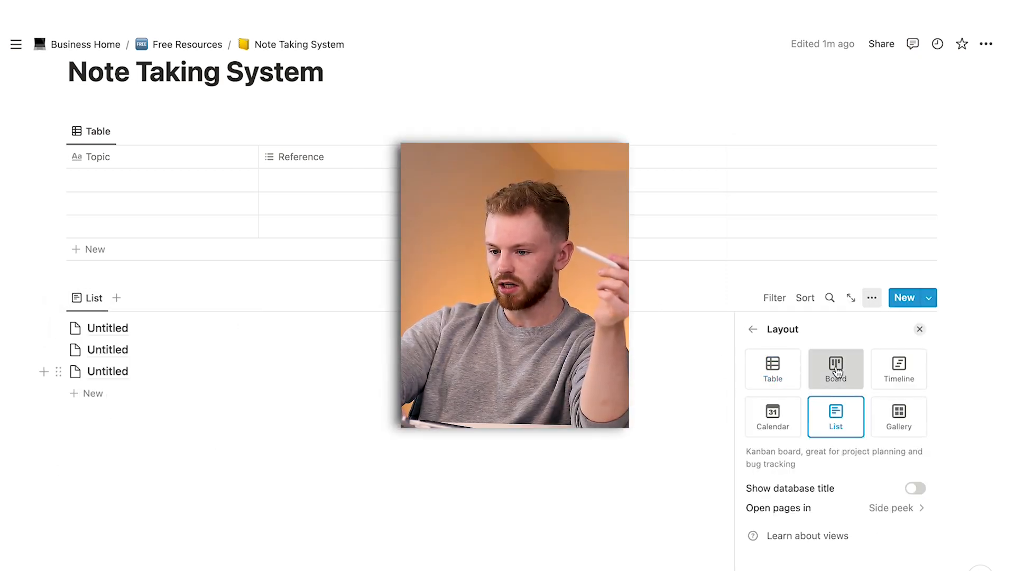
click(833, 370)
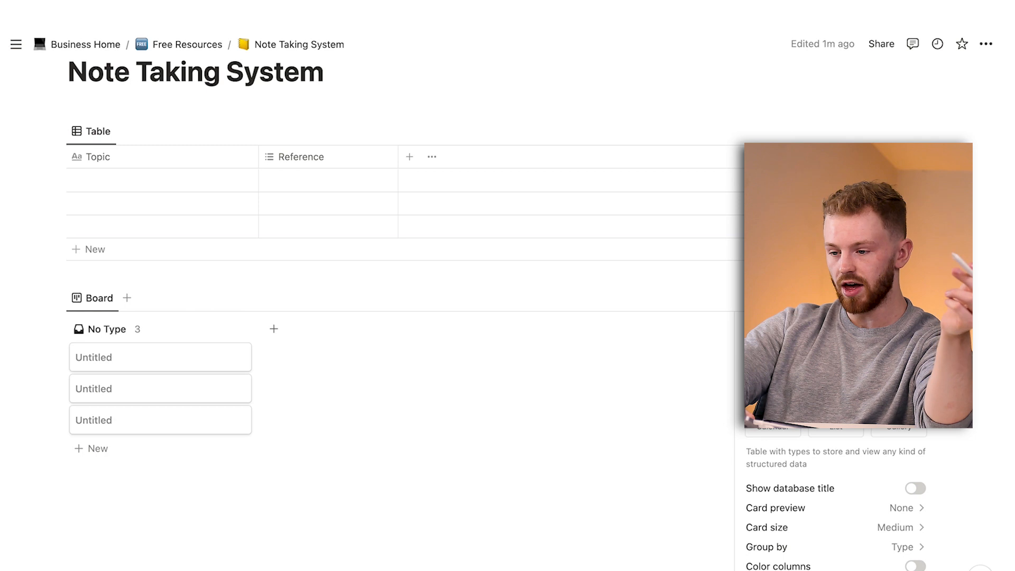
click(773, 380)
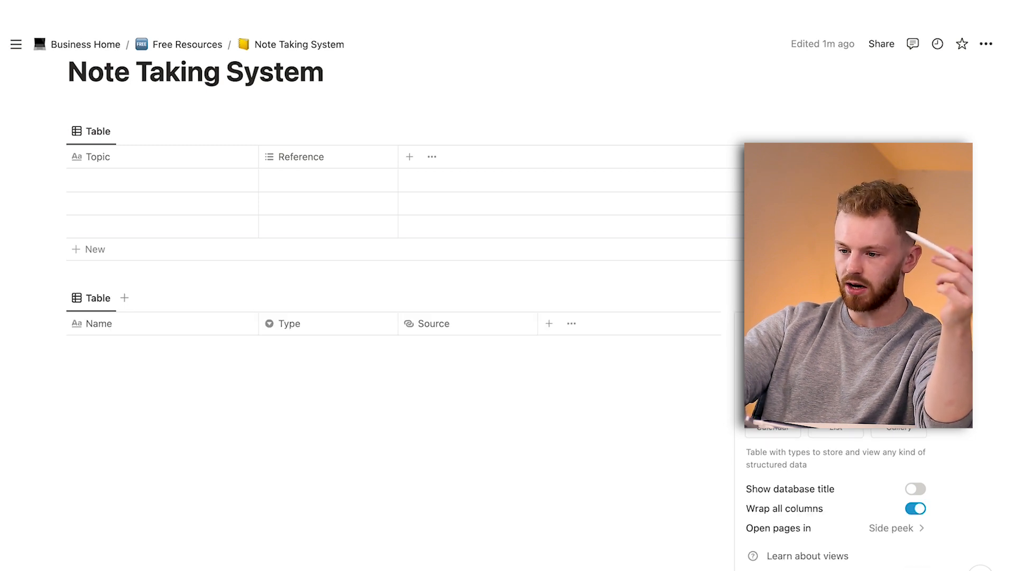
click(514, 475)
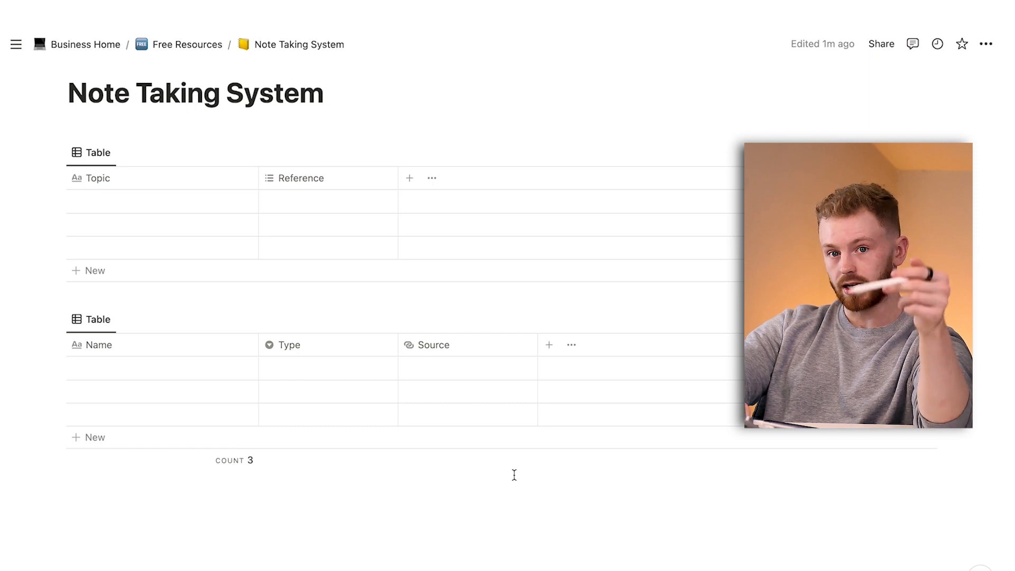
Enter "Productivity" as the first topic and select the first Name cell of the second database.
click(176, 201)
text(Pro)
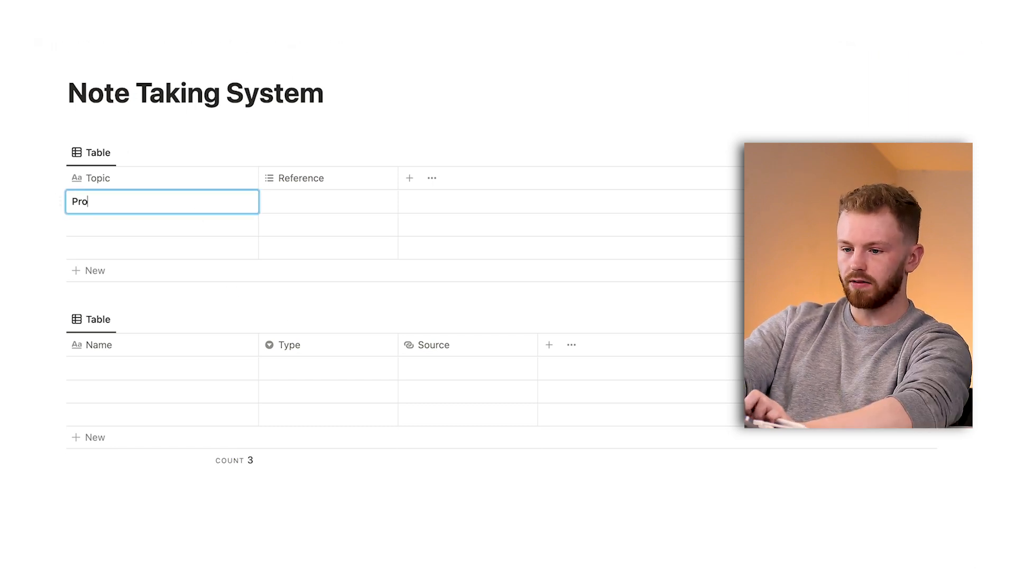
text(ductivity)
key(Return)
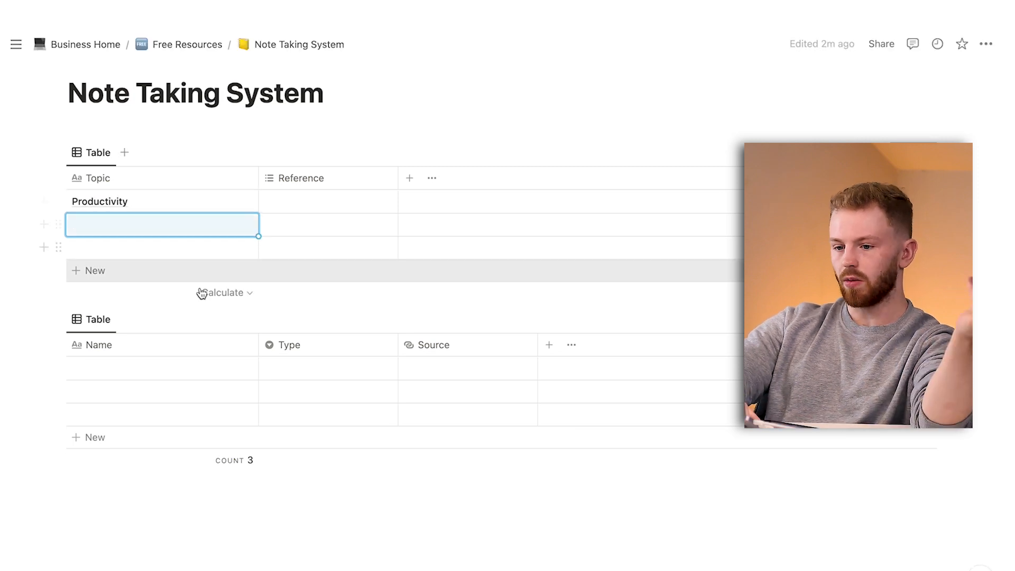
key(Down)
key(Down)
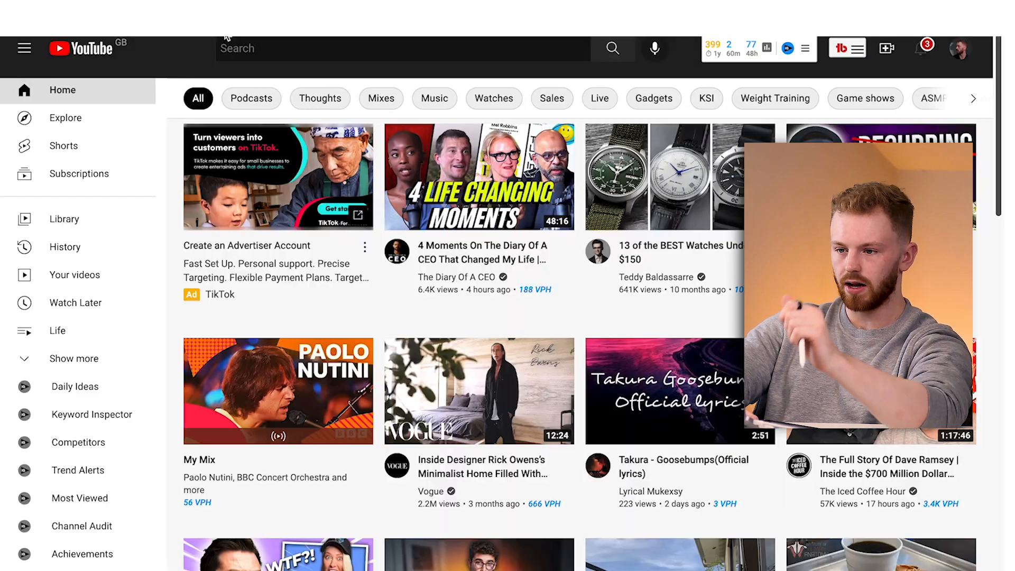
Search YouTube for "productivity ali abdaal" and open the video "How to Build the Ultimate Productivity System (2022)".
text(productivity ali abdaal)
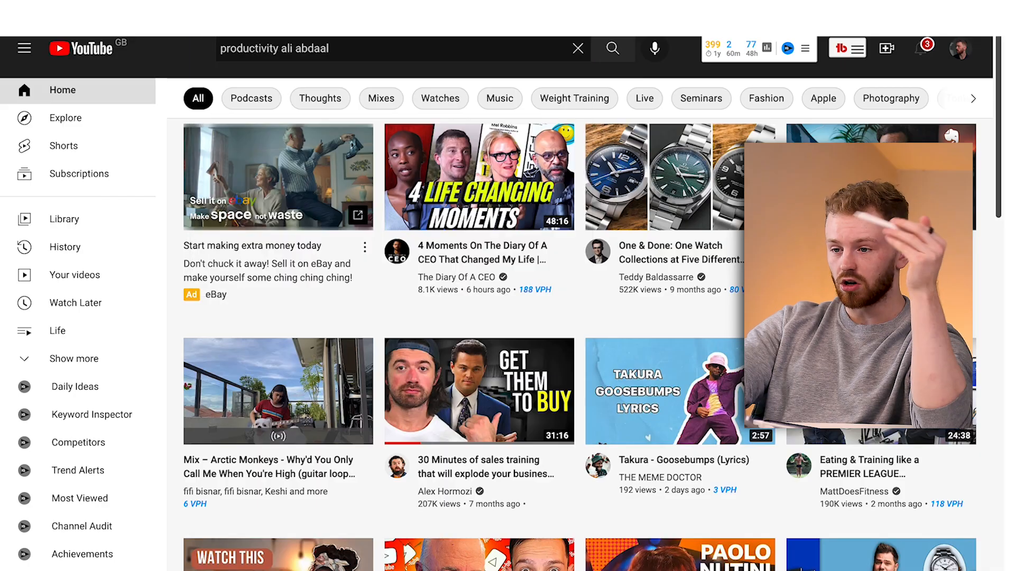
key(Return)
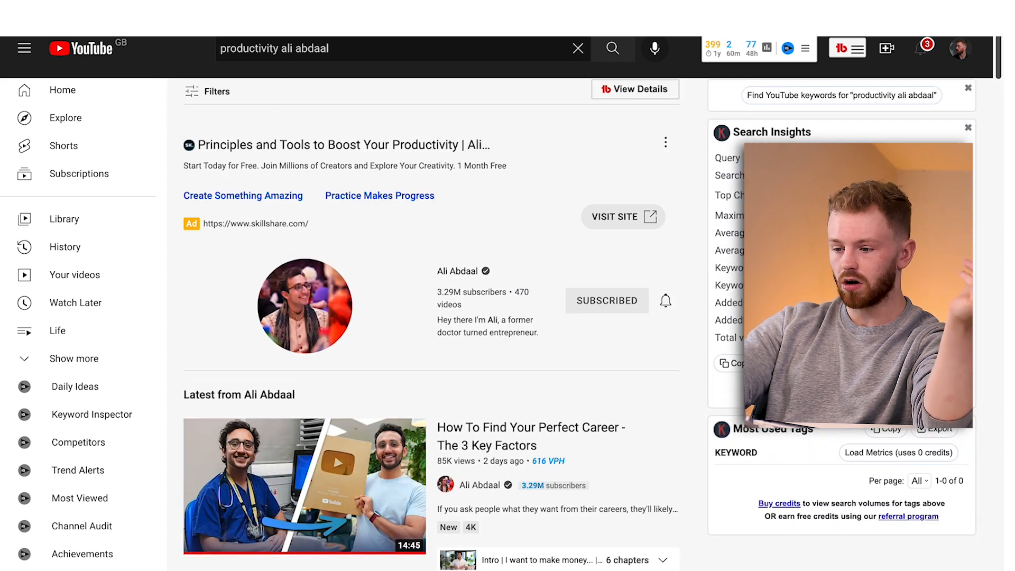
scroll(305, 248, down, 10)
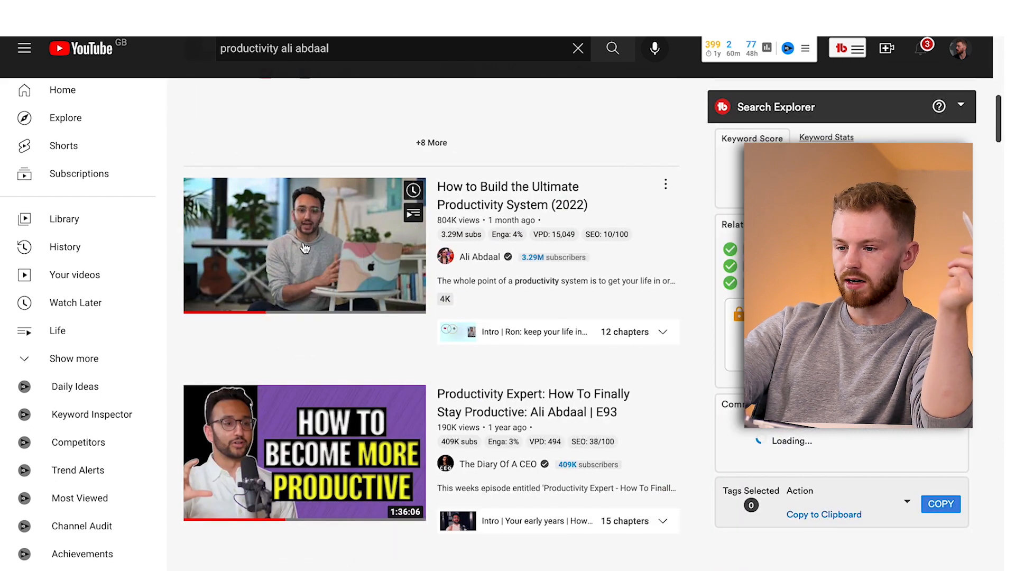
click(305, 248)
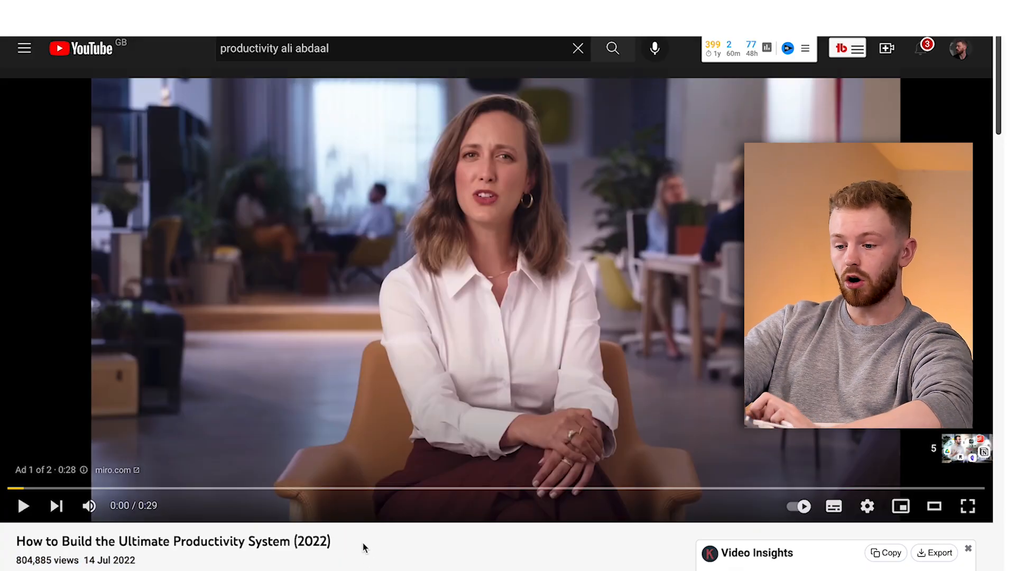
Copy the YouTube video's title into the first Name cell of the second database in Notion.
drag(331, 541, 21, 543)
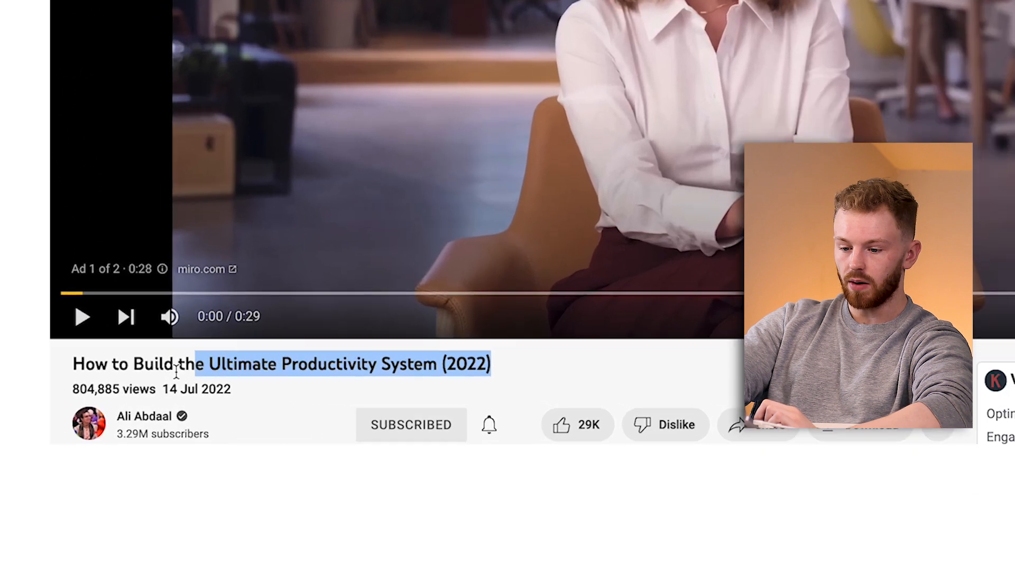
drag(85, 346, 78, 347)
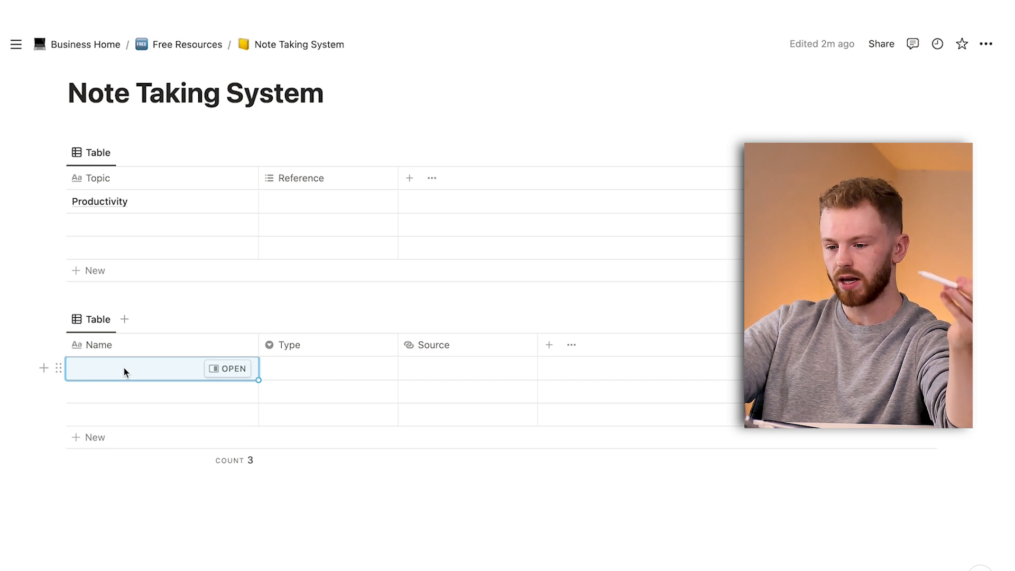
text(How to Build the Ultimate Productivity System (2022))
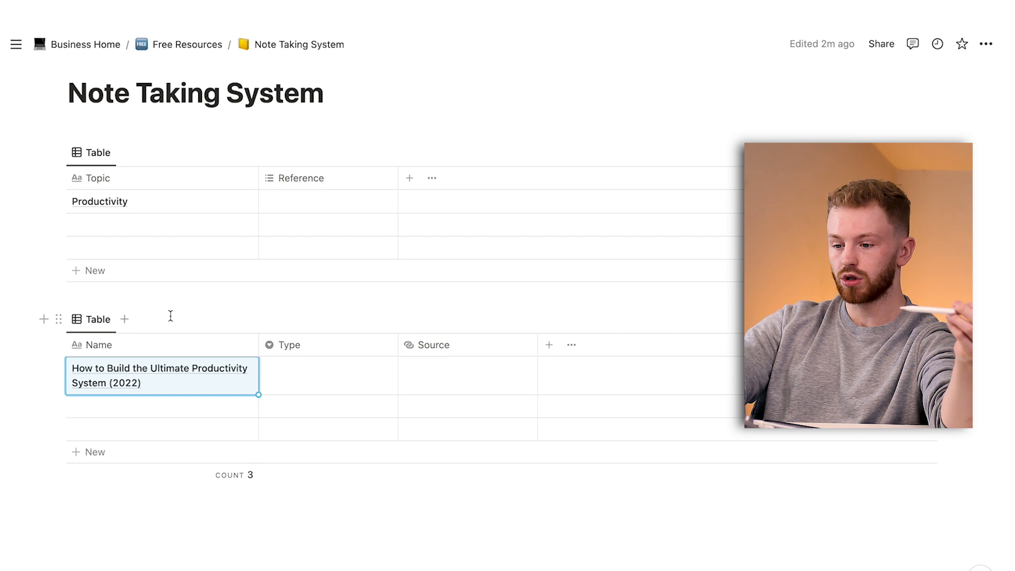
Create a "Youtube Video" option and set it as the Type of the first reference entry.
click(287, 366)
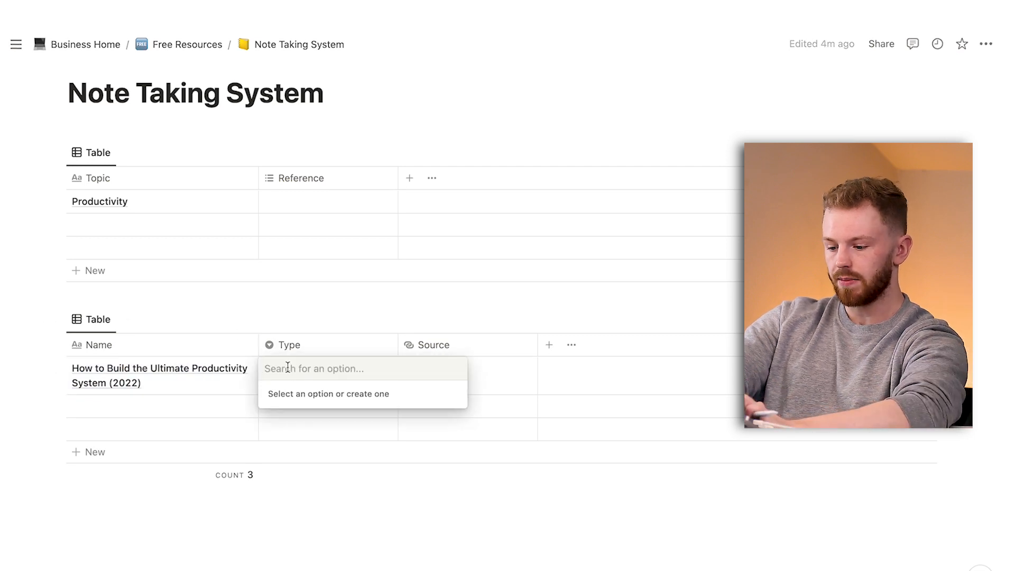
text(Youtube Video)
key(Return)
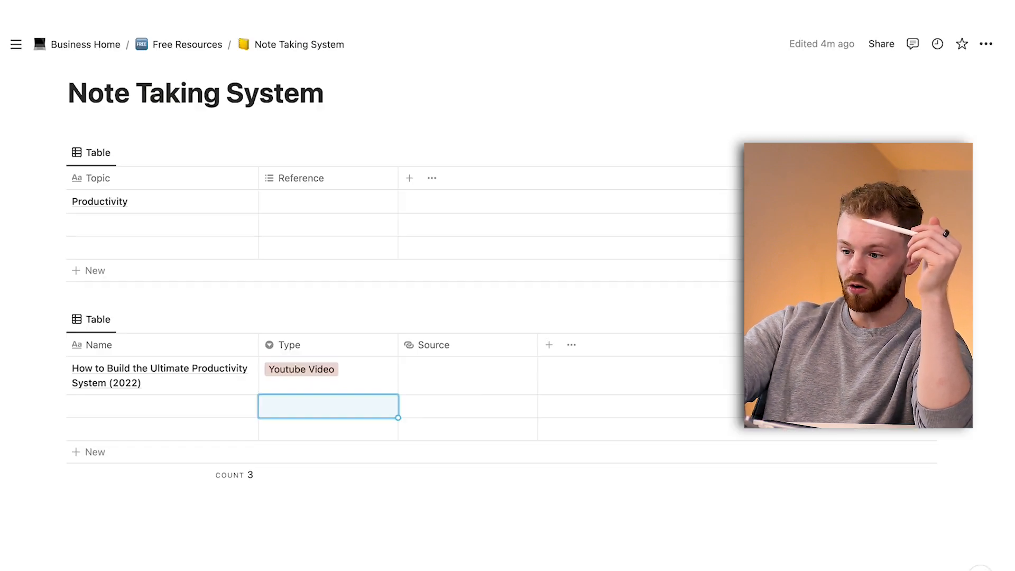
click(441, 361)
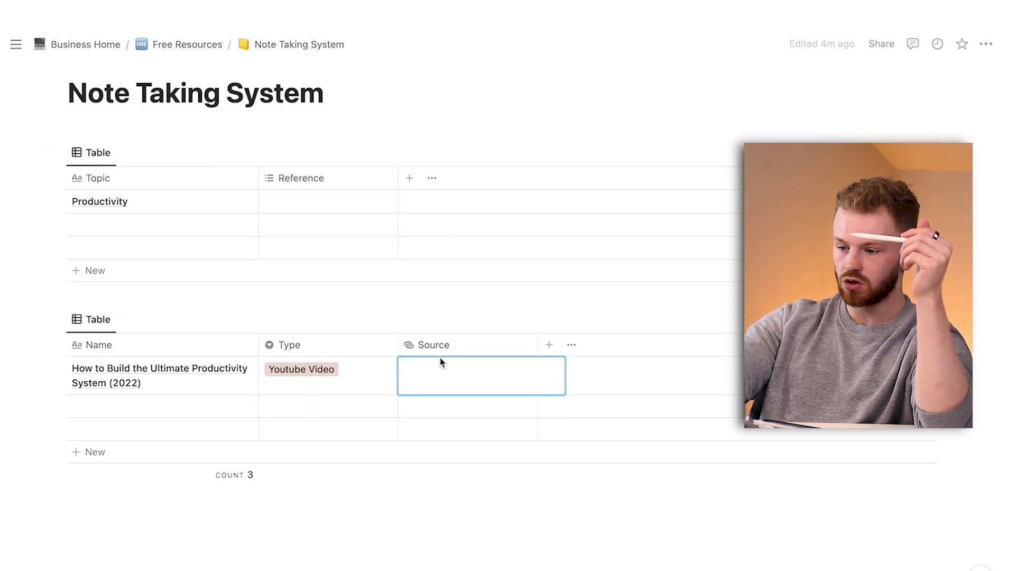
text(https://www.youtube.com/watch?v=T6hmdrsLQj8&t=380s)
key(Return)
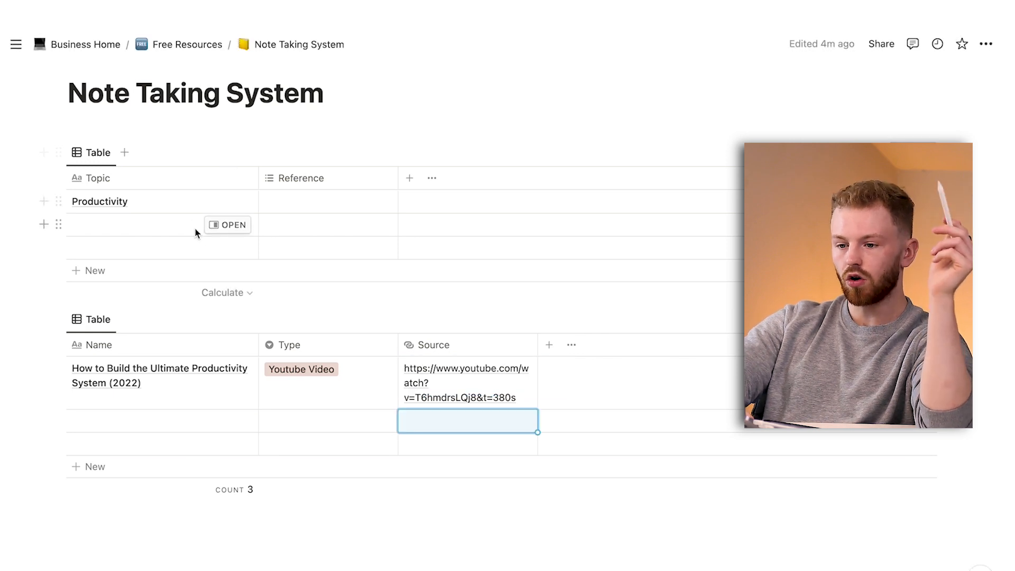
Change the topics table's Reference property from multi-select to a relation to the References database in the Note Taking System.
scroll(192, 188, up, 1)
scroll(290, 141, down, 2)
click(292, 138)
click(298, 211)
click(802, 168)
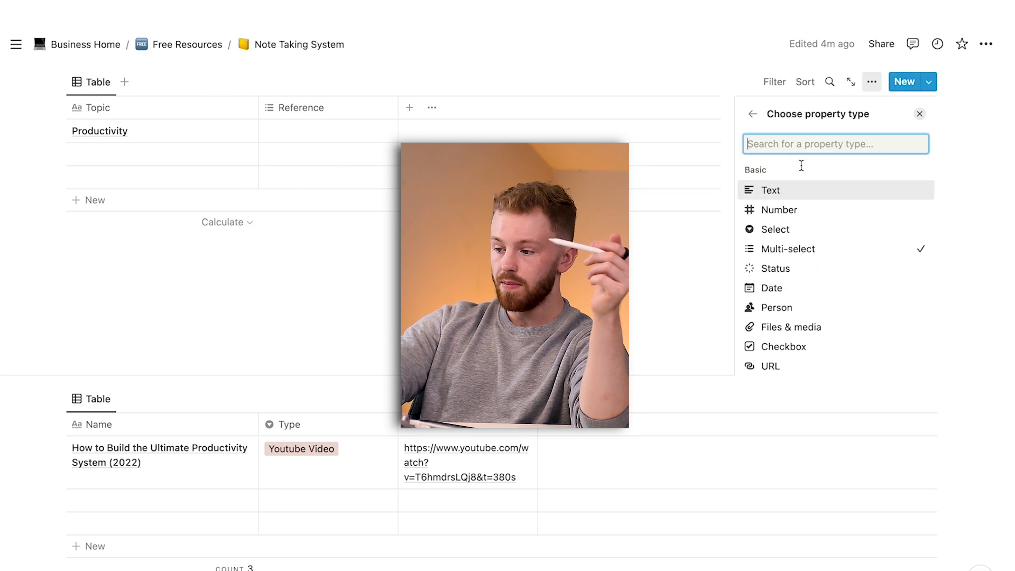
scroll(783, 333, down, 5)
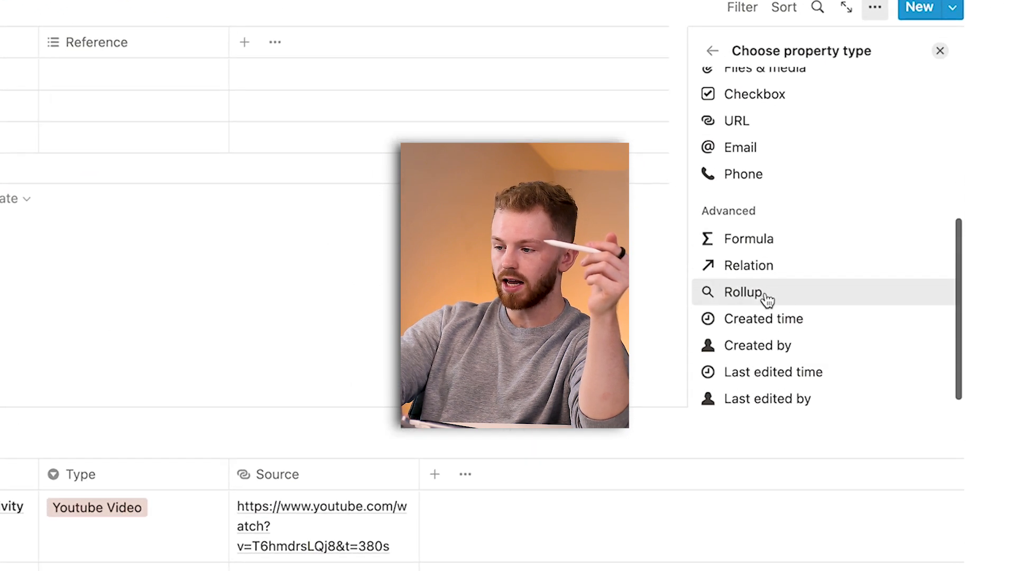
click(762, 265)
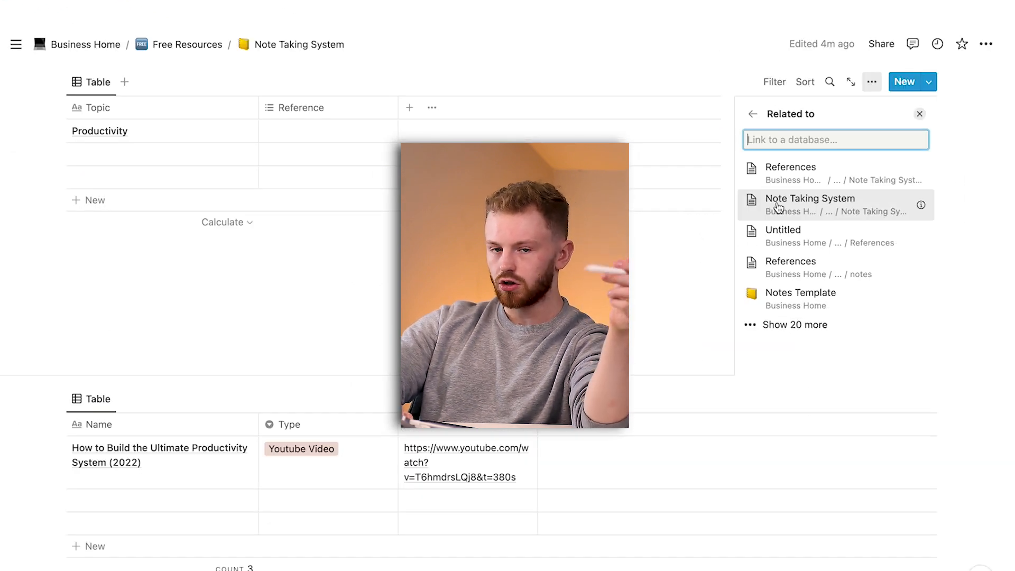
key(Down)
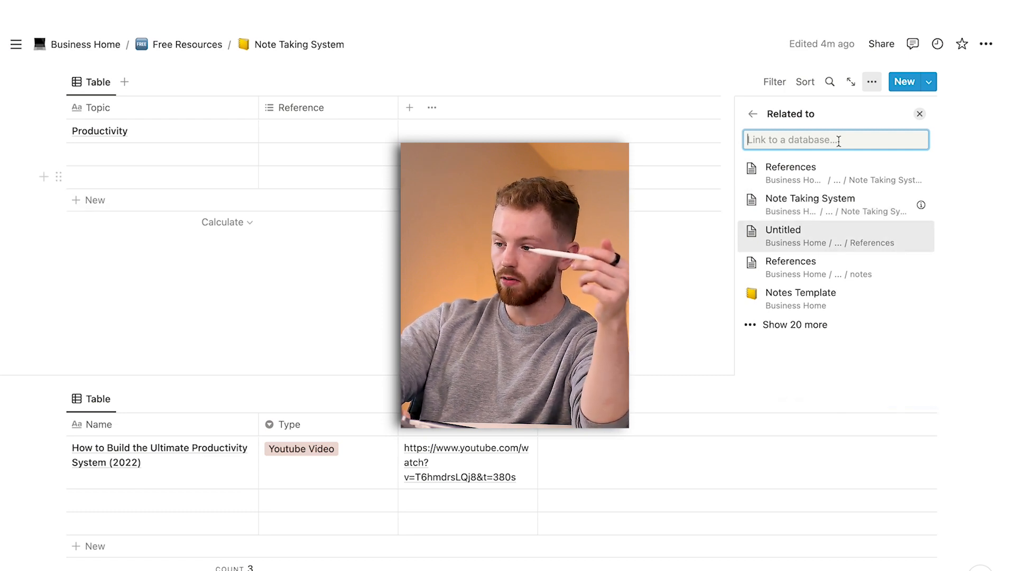
click(809, 180)
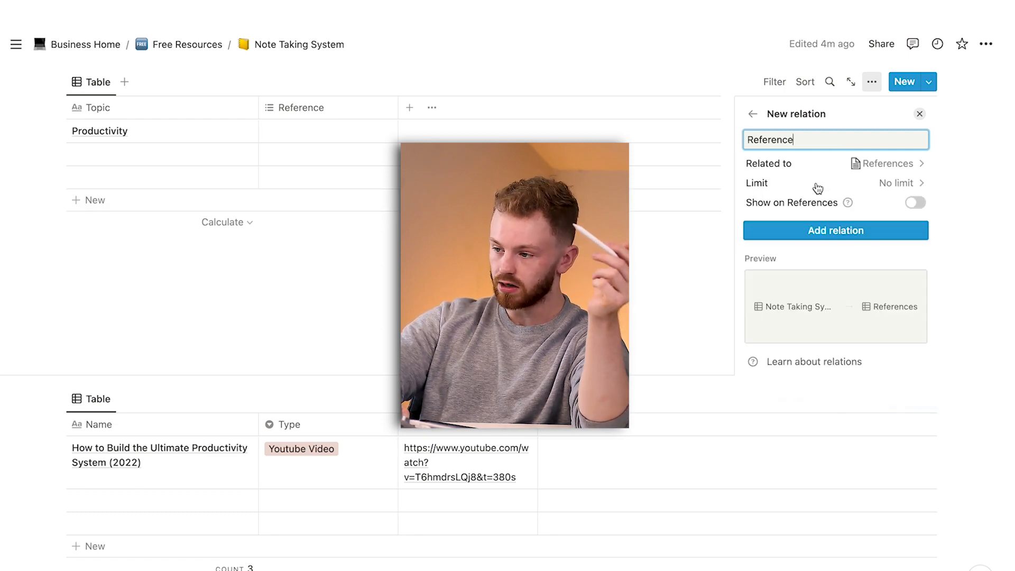
click(845, 241)
click(325, 242)
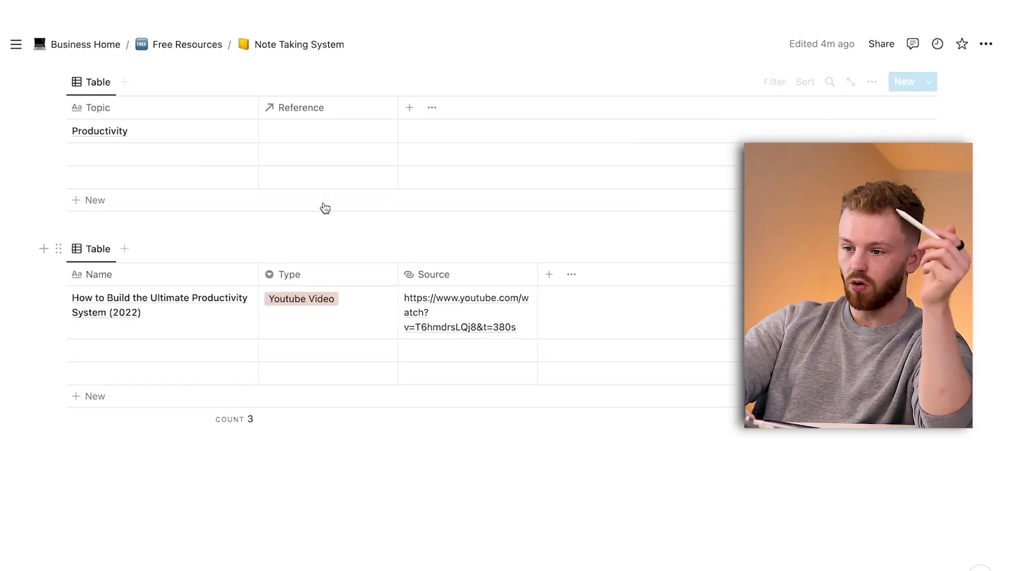
Link the "How to Build the Ultimate Productivity System (2022)" entry as the reference of the Productivity topic.
click(306, 134)
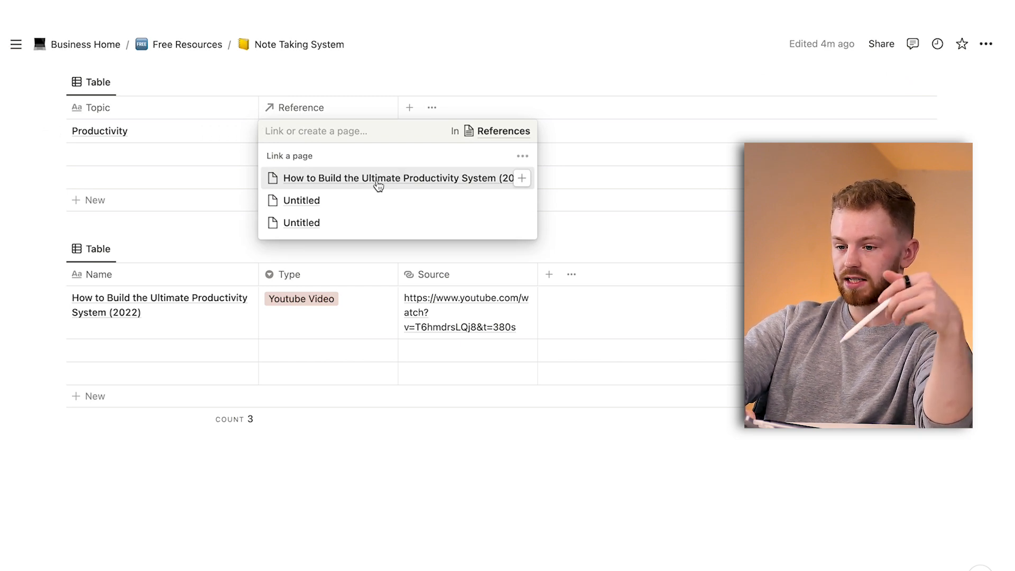
click(379, 180)
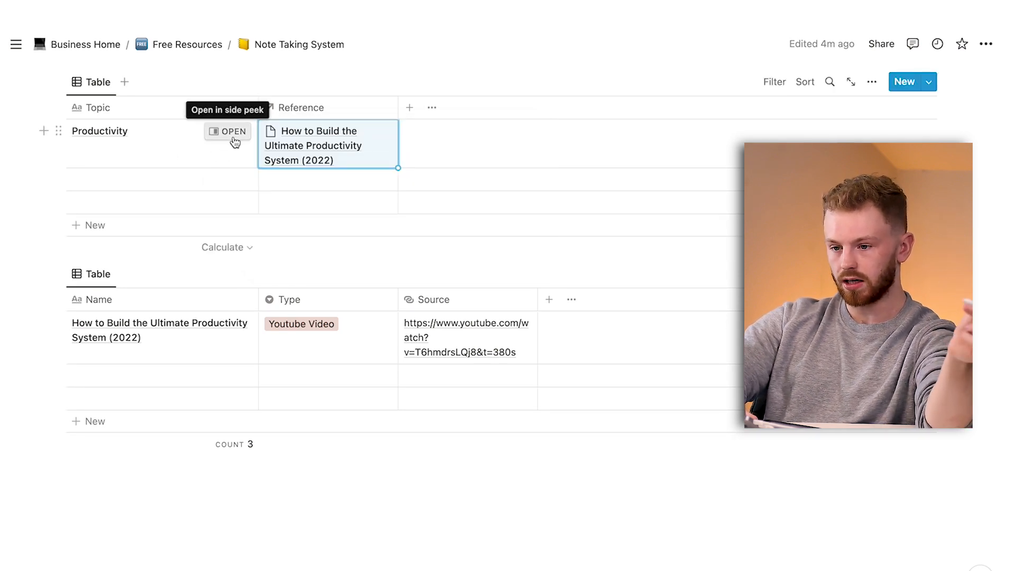
Open the Productivity topic as a full page and set it to full width.
click(232, 142)
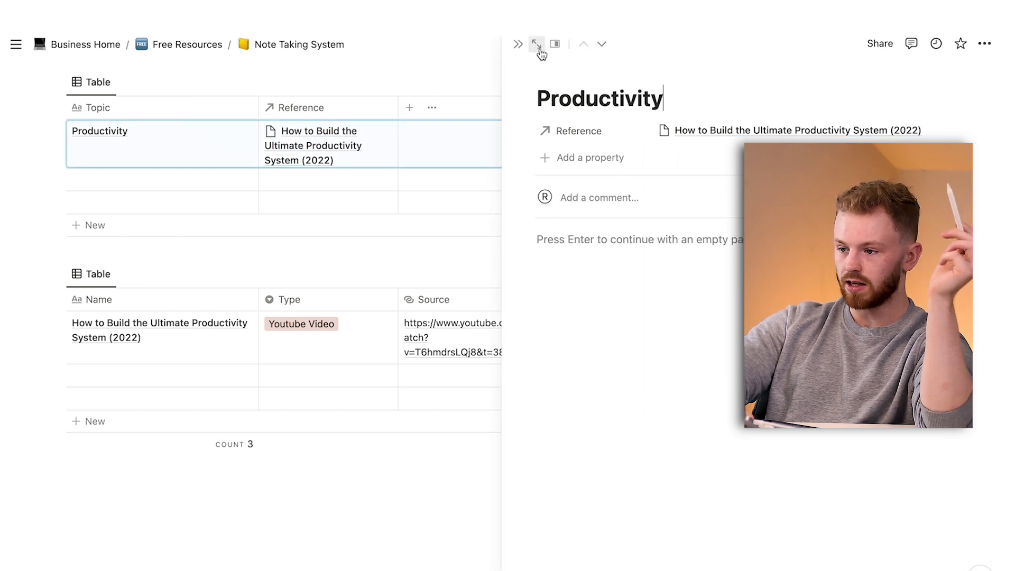
click(530, 56)
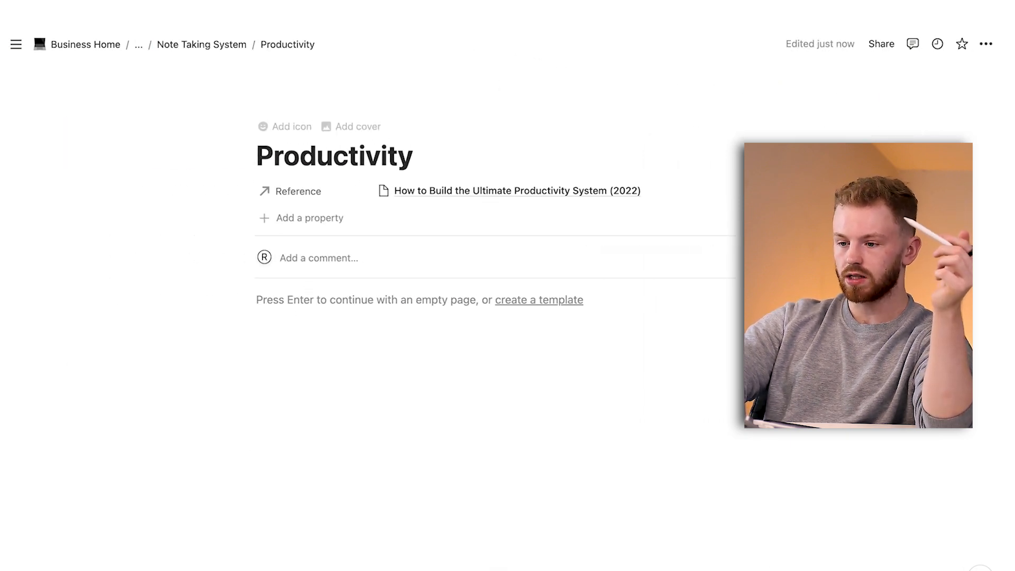
click(994, 45)
click(980, 165)
Add a Heading 1 block reading "Tasks" to the body of the Productivity page.
click(209, 298)
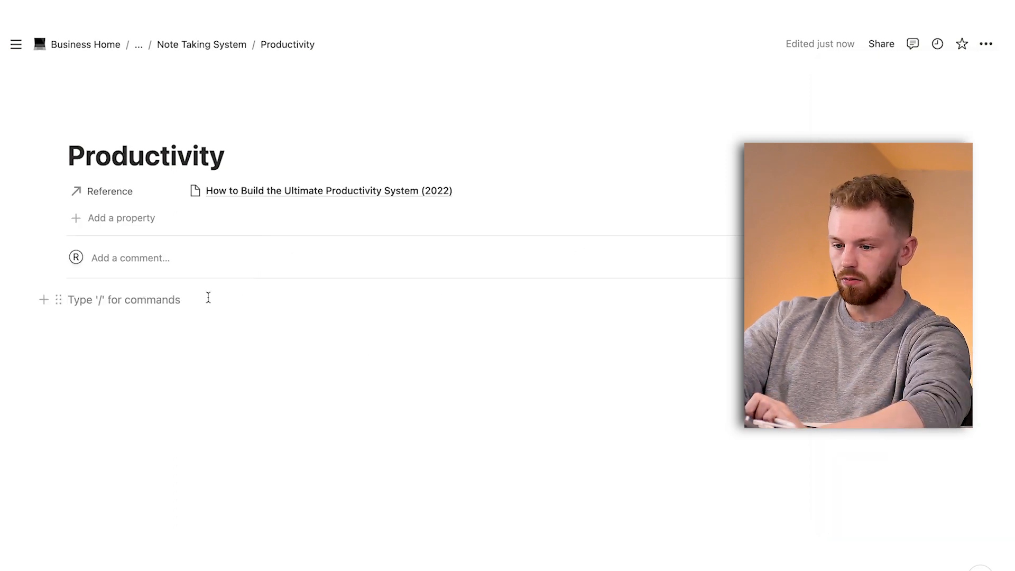
text(/)
key(Down)
key(Down)
key(Down)
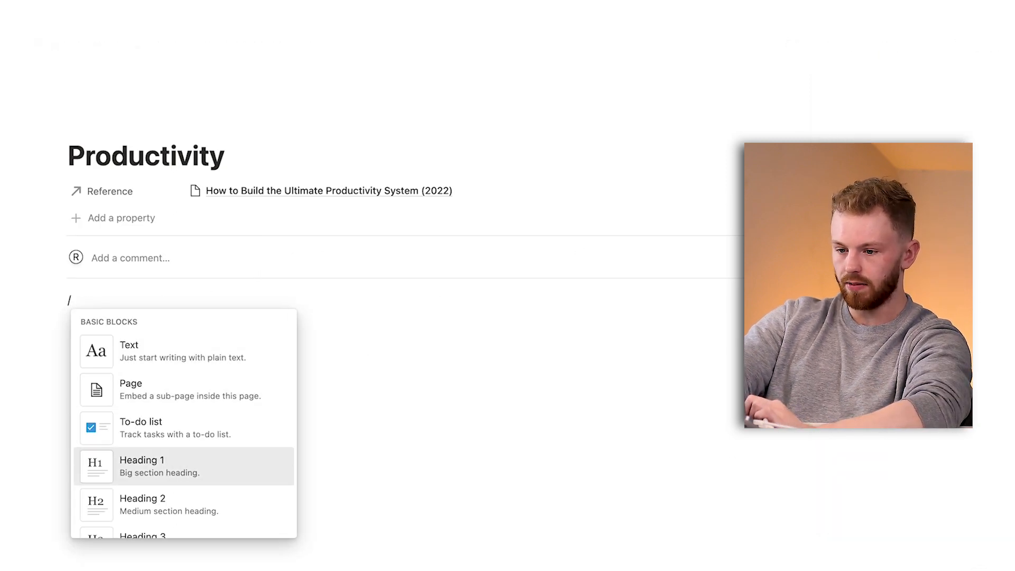
key(Return)
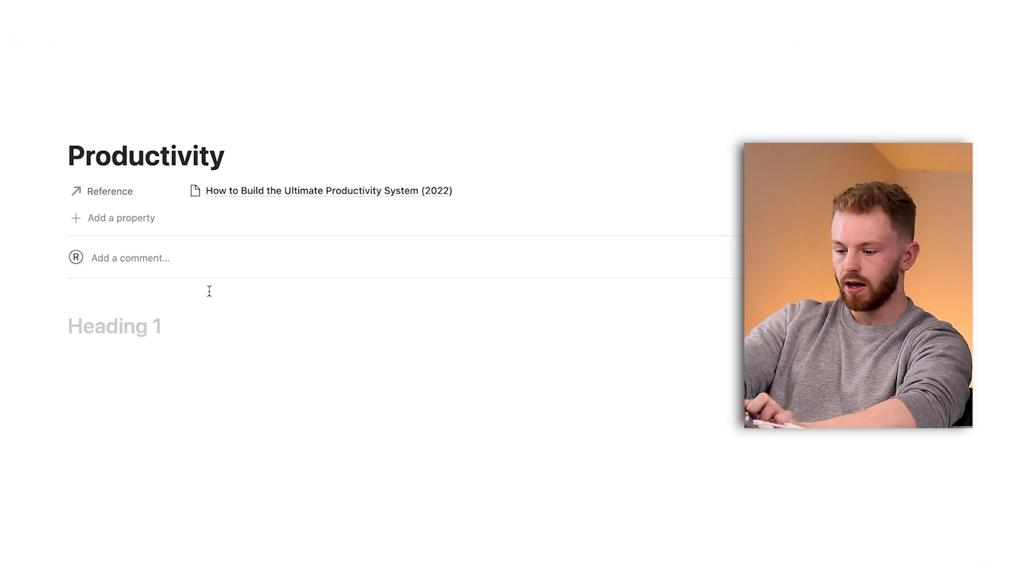
text(Tasks)
key(Return)
Add a toggle list item titled "How to prioritise Tasks" beneath the Tasks heading.
text(/toggl)
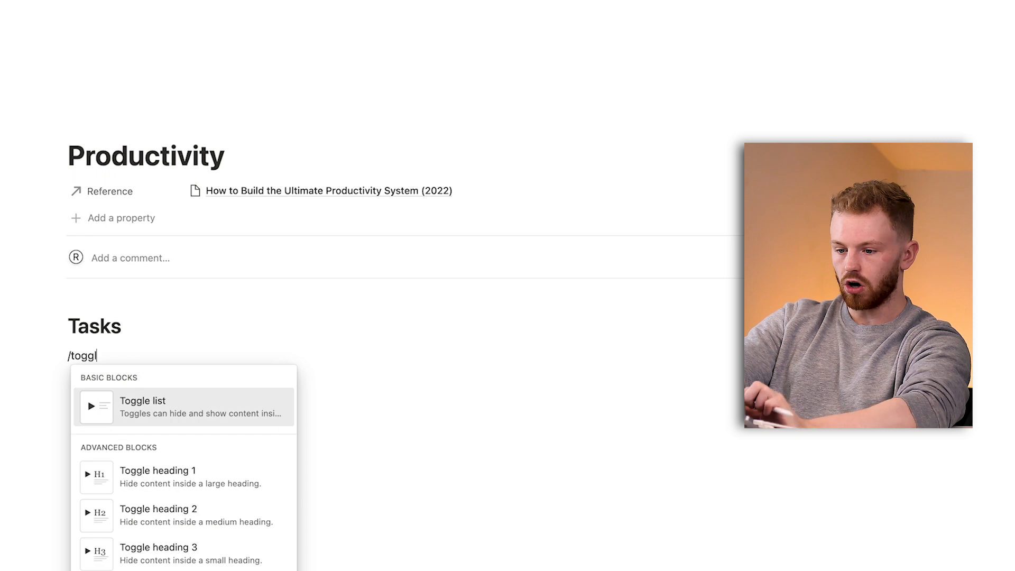
key(Return)
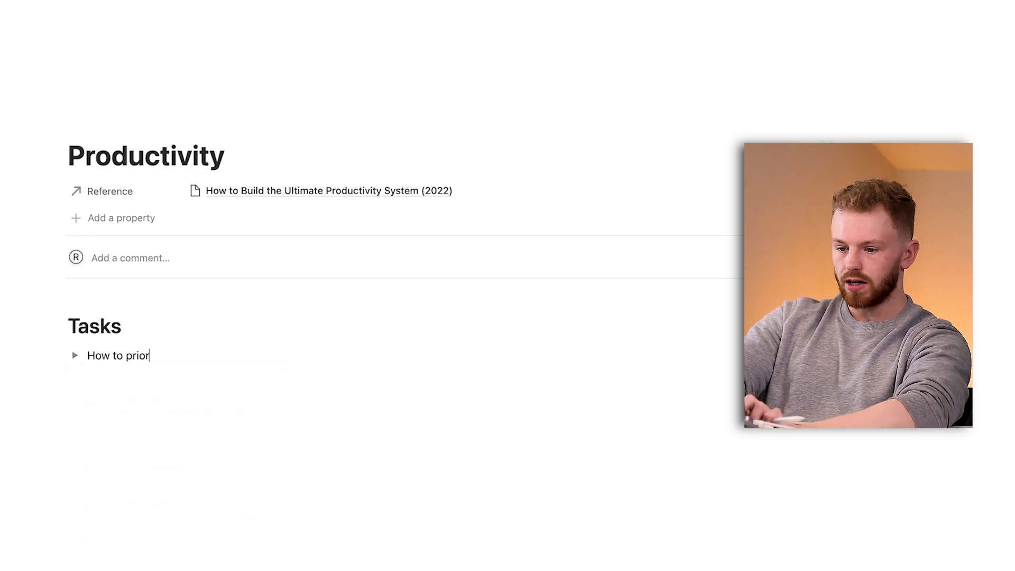
key(Return)
key(Return)
Enter the placeholder text "fhfifhs" inside the "How to prioritise Tasks" toggle and demonstrate collapsing and expanding it.
click(64, 366)
click(79, 360)
click(119, 368)
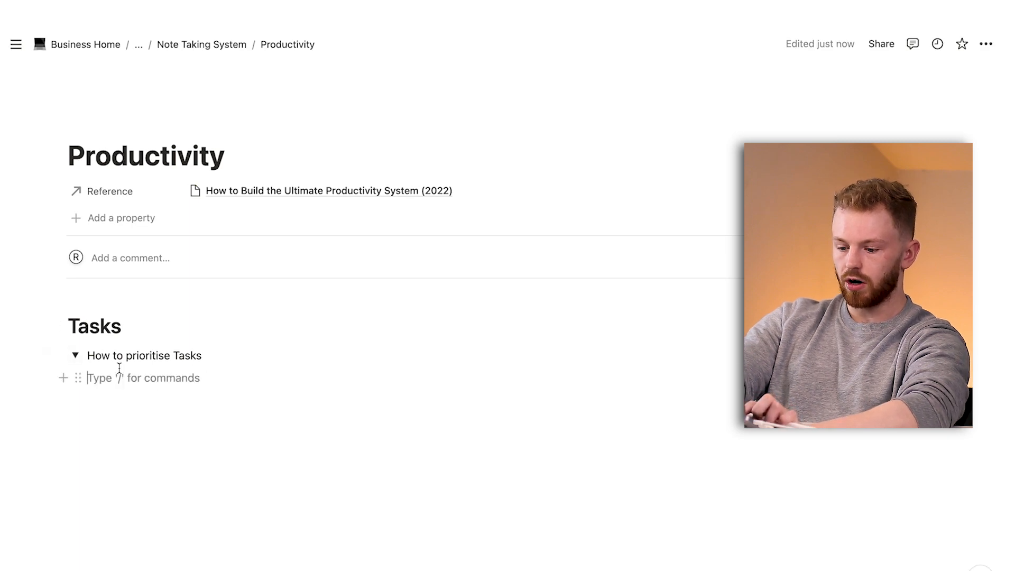
text(fdfdfg)
key(Return)
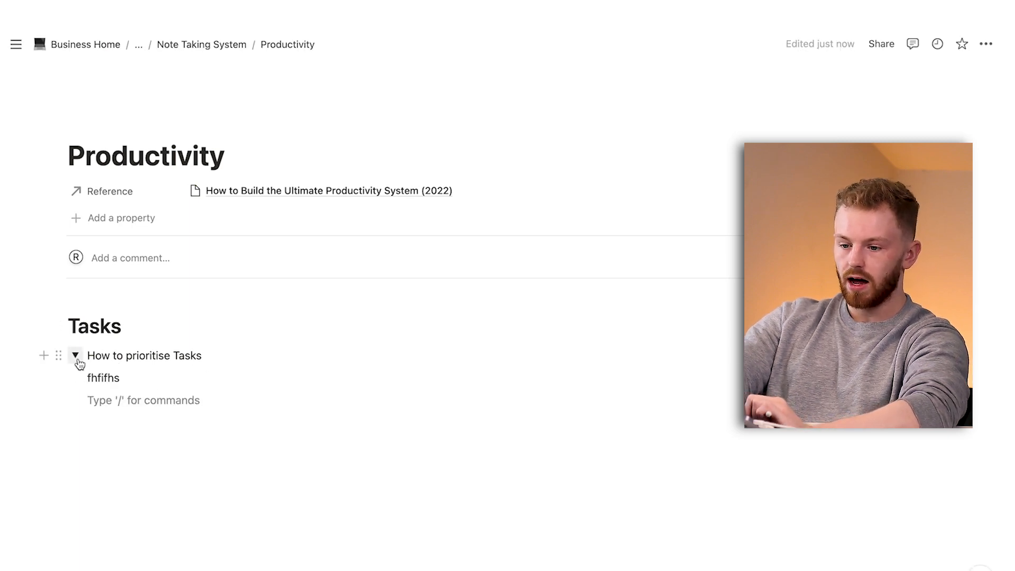
click(74, 358)
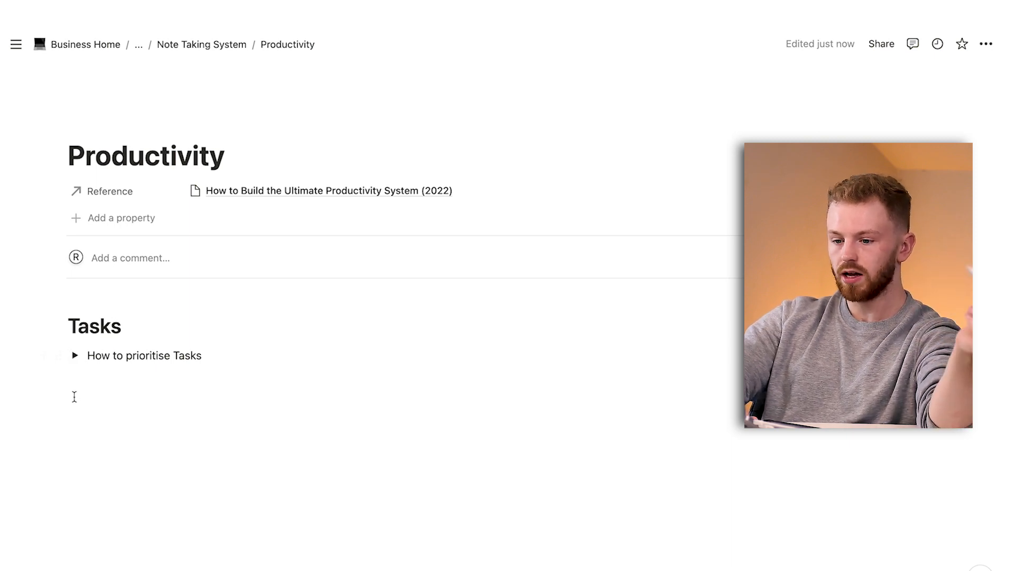
click(77, 361)
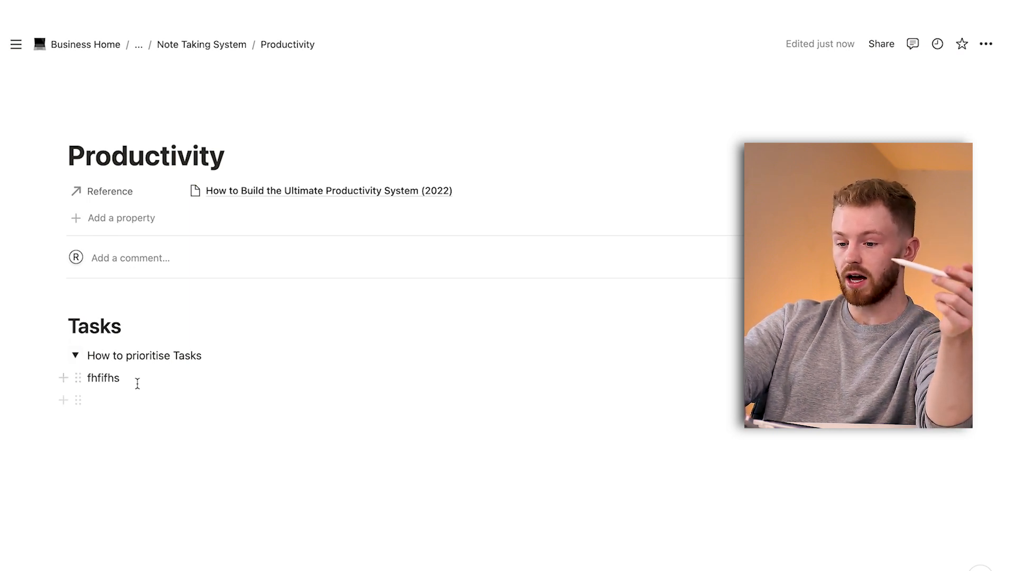
click(76, 355)
Delete the Tasks heading together with the "How to prioritise Tasks" toggle beneath it.
drag(211, 379, 1, 303)
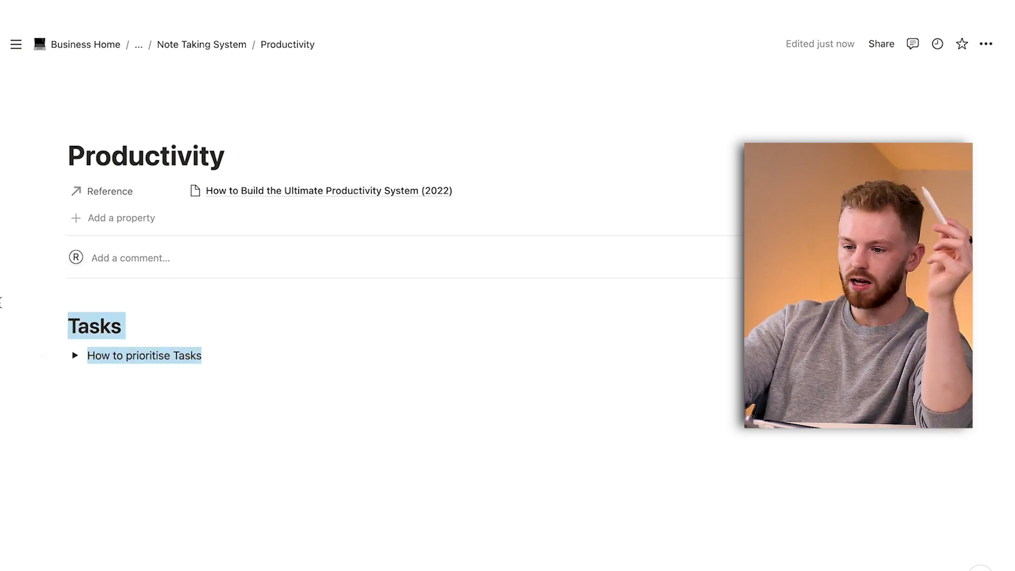
key(BackSpace)
text(/)
key(BackSpace)
Add a toggle Heading 1 titled "Tasks" to the Productivity page.
text(/toggl)
click(204, 423)
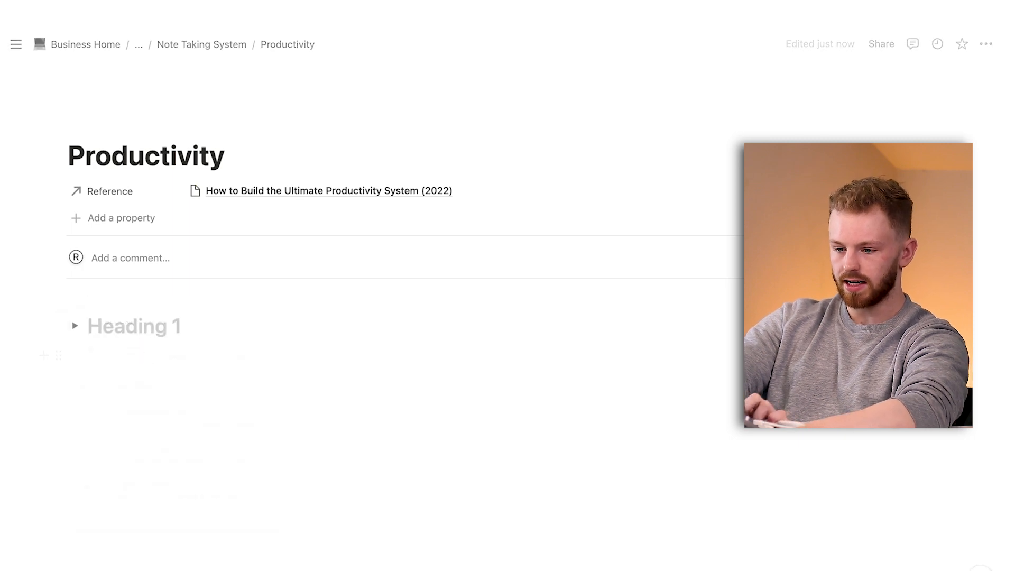
text(Tasks)
key(Return)
text(/toggl)
Nest a toggle titled "How To prioritise tasks" inside the Tasks toggle heading and collapse the heading.
key(Return)
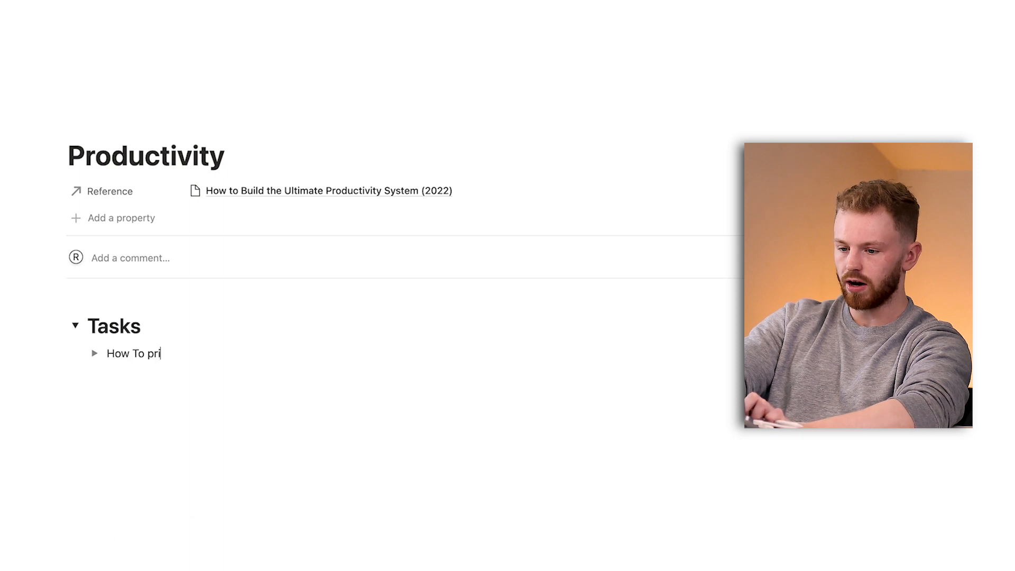
text(How To prioritise tasks)
key(Return)
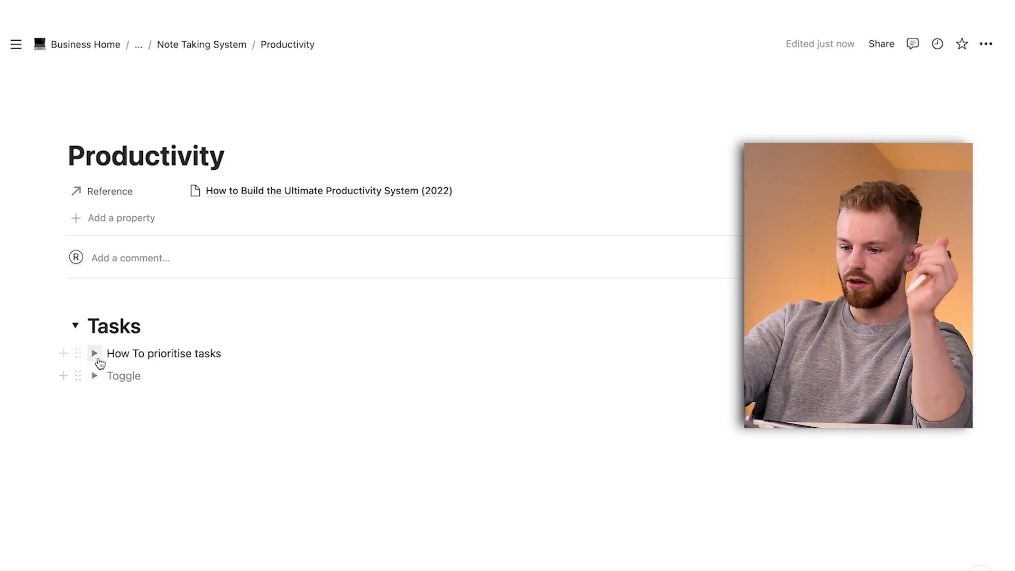
key(Return)
click(76, 326)
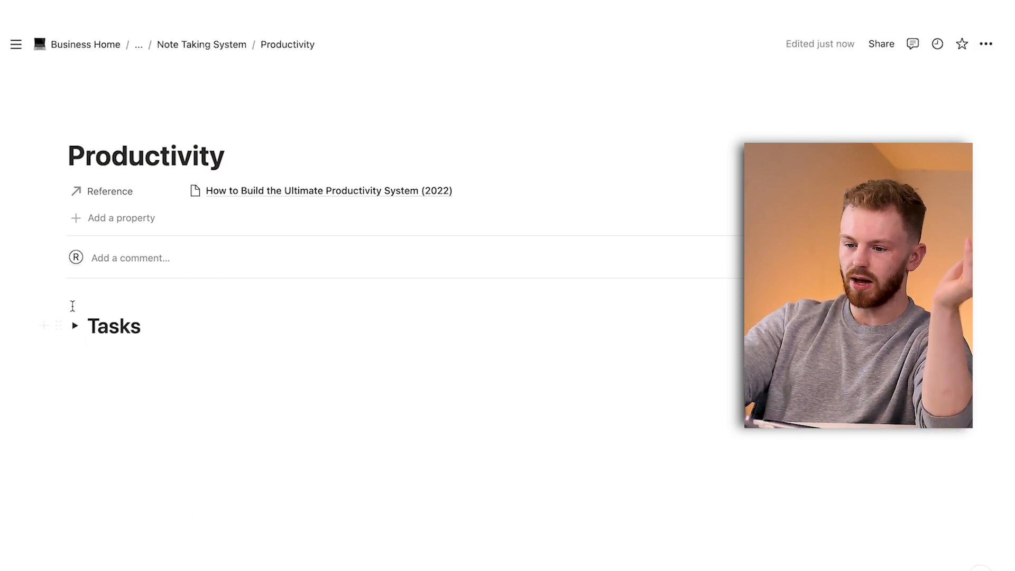
Add a second toggle Heading 1 titled "Productivity Hacks" below the Tasks heading.
click(138, 341)
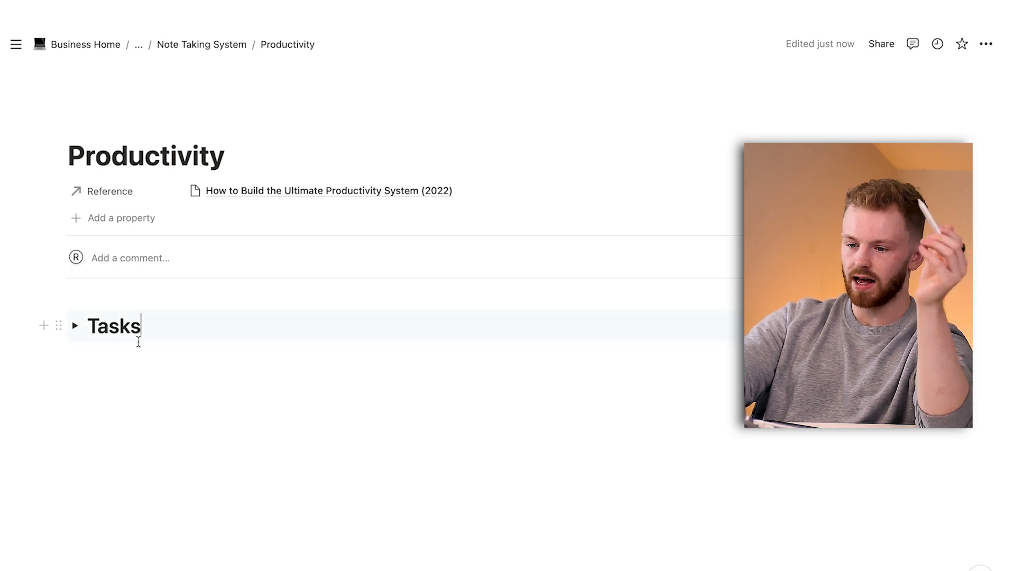
key(Return)
text(Productivity Hac)
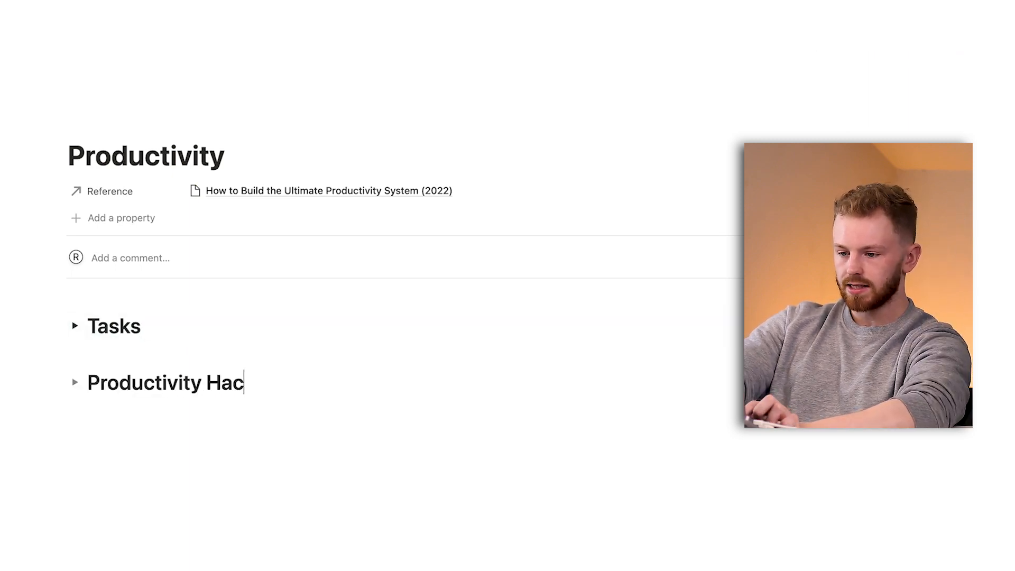
text(ks)
key(Return)
Expand the Productivity Hacks heading and nest a toggle titled "2 minute rule" inside it.
click(75, 382)
click(129, 410)
text(/toggle)
key(Return)
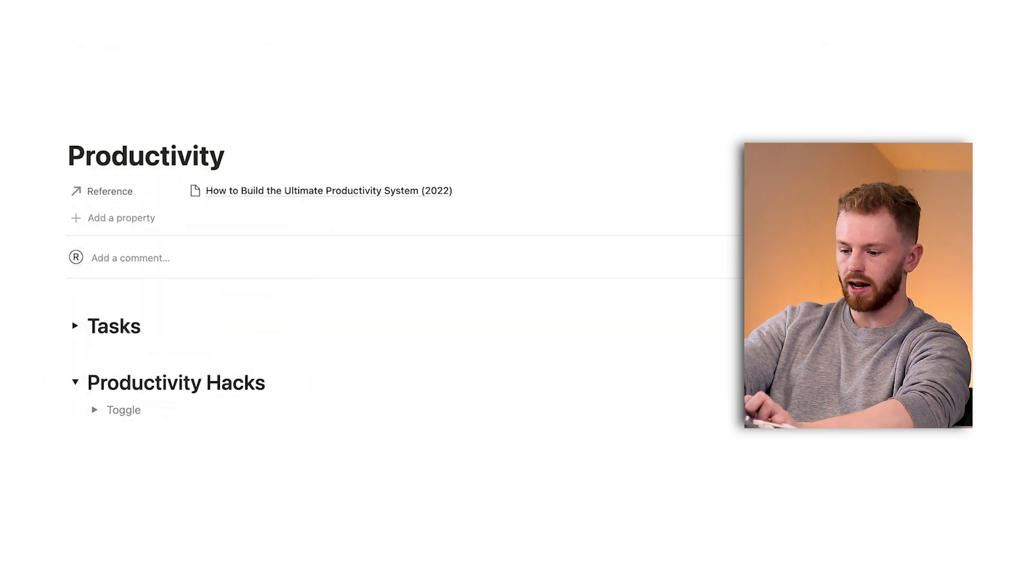
text(2 minute rule)
key(Return)
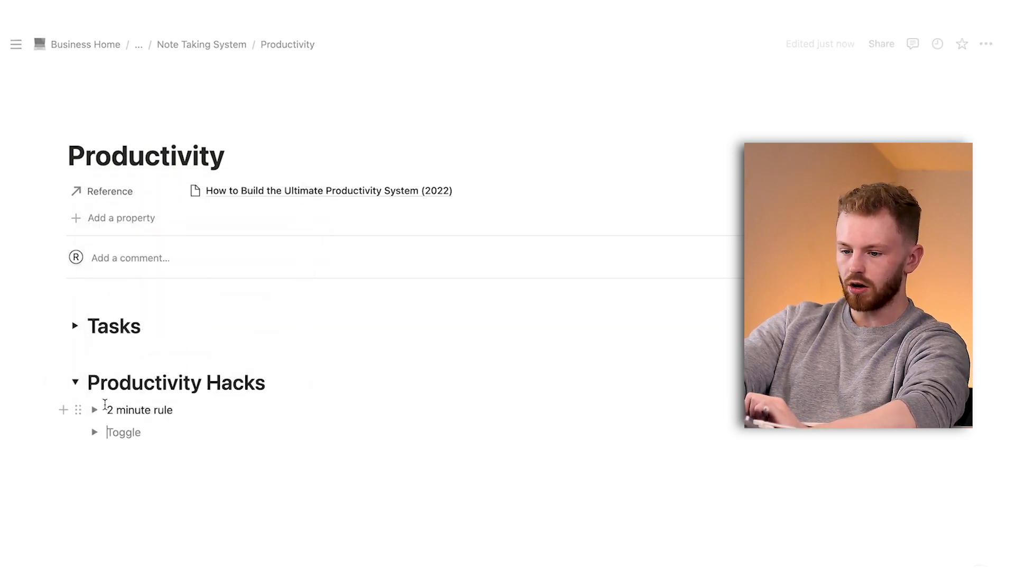
Enter the placeholder text "fhfhfh" inside the "2 minute rule" toggle, then collapse both it and the Productivity Hacks heading.
click(94, 410)
click(129, 431)
text(fhfhfh)
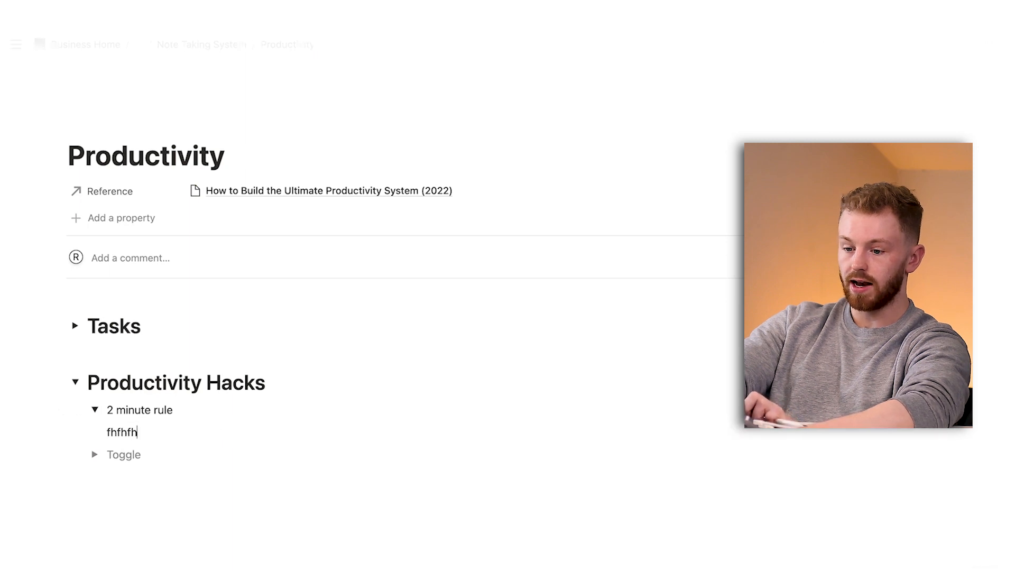
key(Return)
key(Return)
click(95, 409)
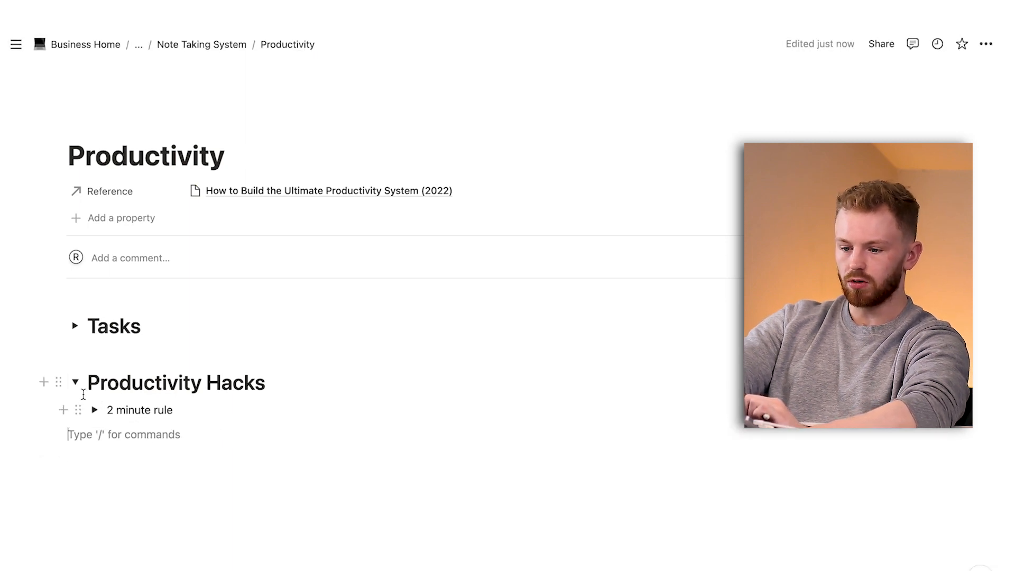
click(76, 385)
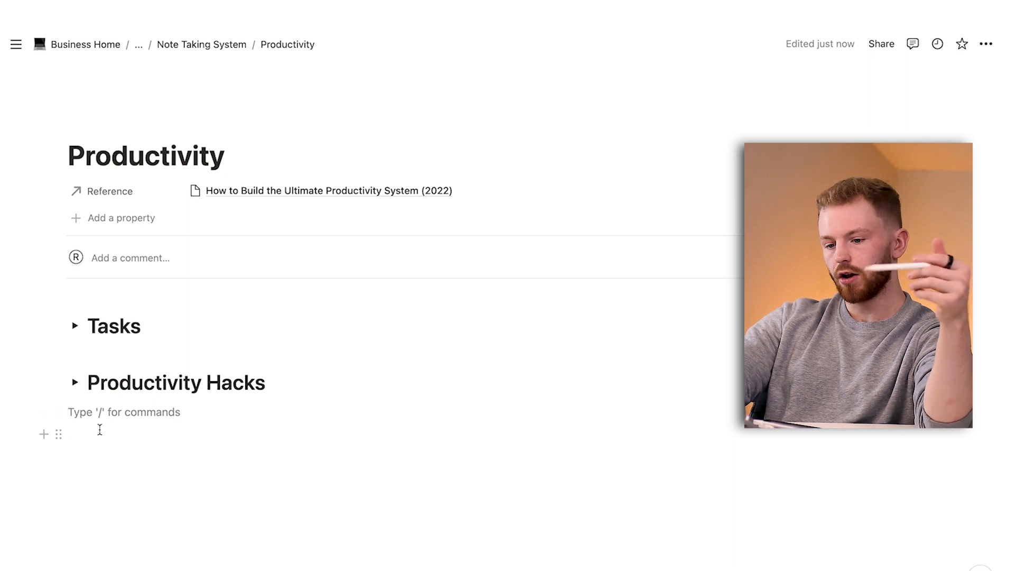
Embed a sub-page titled "Tasks" below the Productivity Hacks heading.
key(Return)
text(/page)
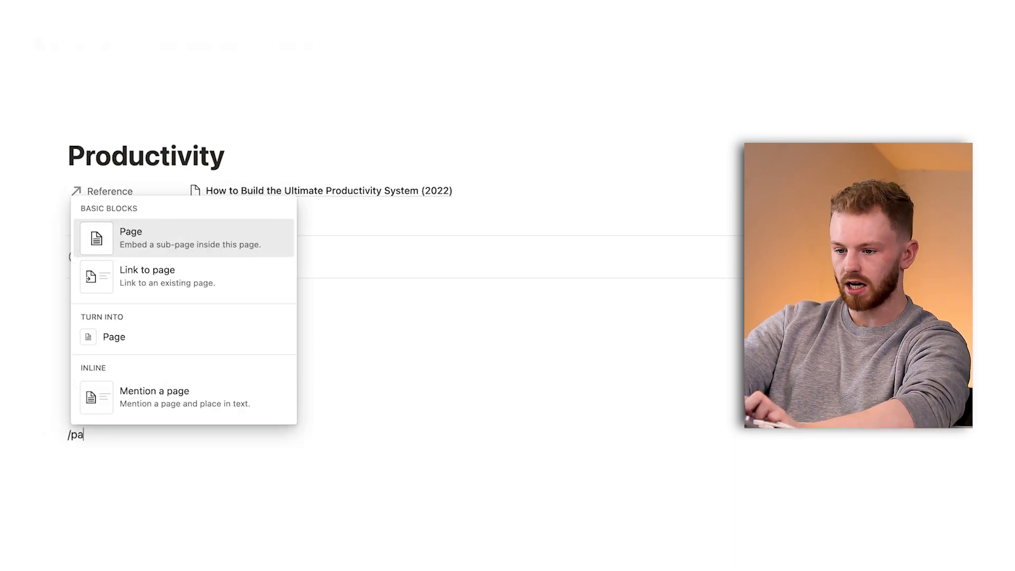
click(173, 227)
text(Tasks)
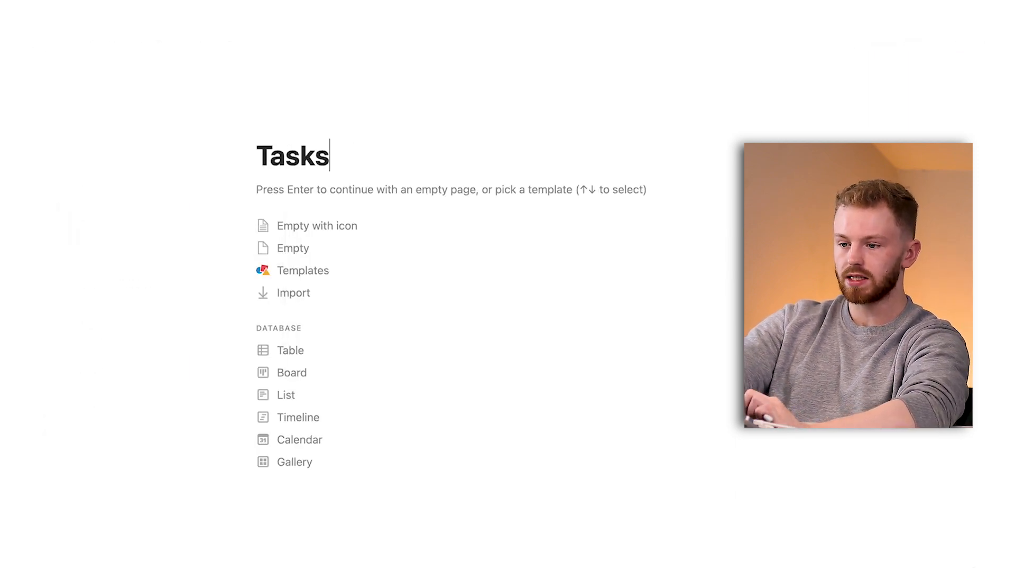
Start the Tasks sub-page as an empty page and add a toggle heading titled "How to prioritise tasks".
key(Return)
text(/togg)
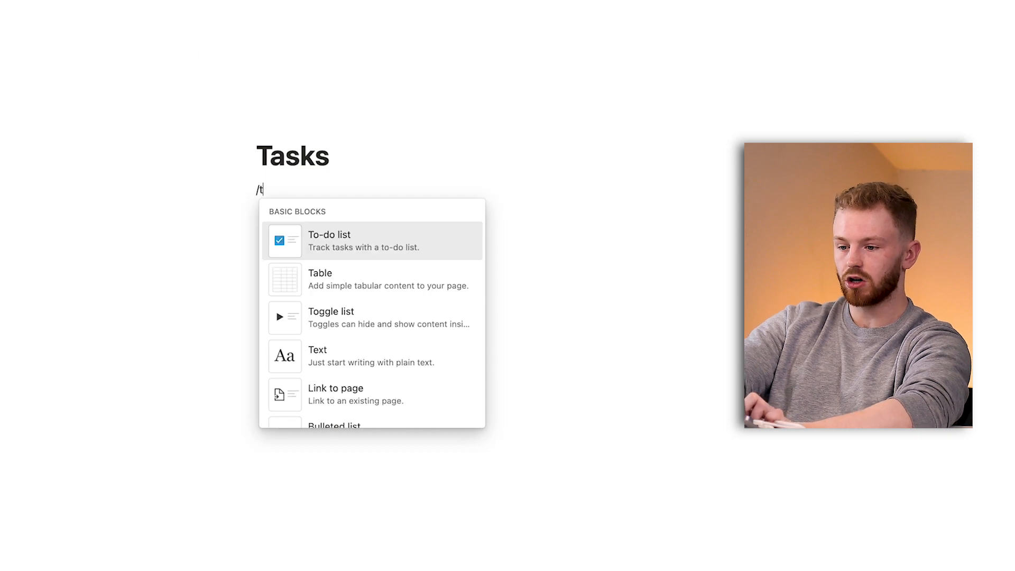
key(Down)
key(Down)
key(Return)
text(How to prioriti)
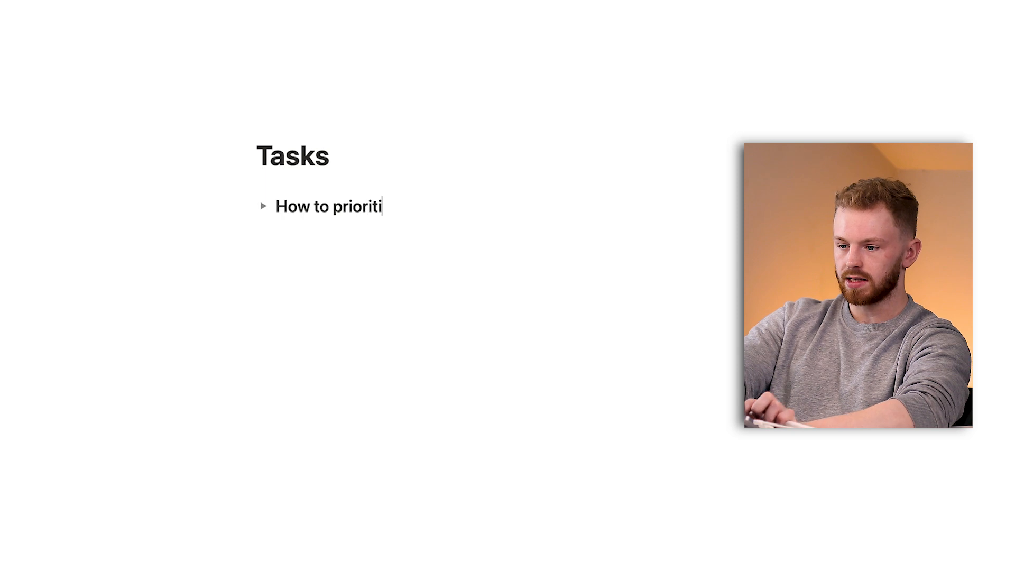
text(se tasks)
Expand the "How to prioritise tasks" heading and enter the placeholder text "fhffh" inside it.
click(263, 206)
click(301, 231)
text(fhffh)
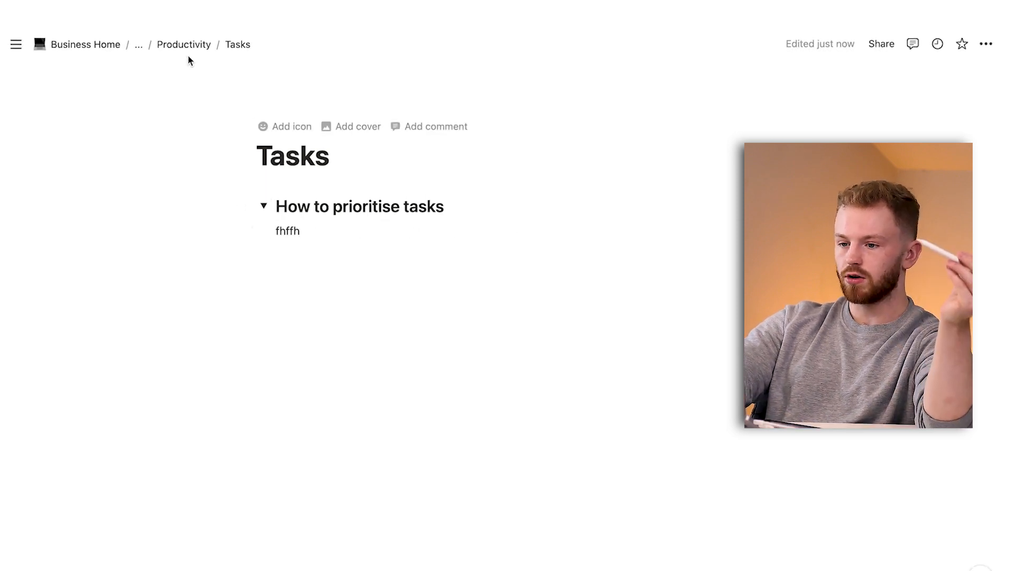
Return to the Productivity page and review the Tasks heading with its nested "How To prioritise tasks" toggle, then collapse the heading.
click(188, 46)
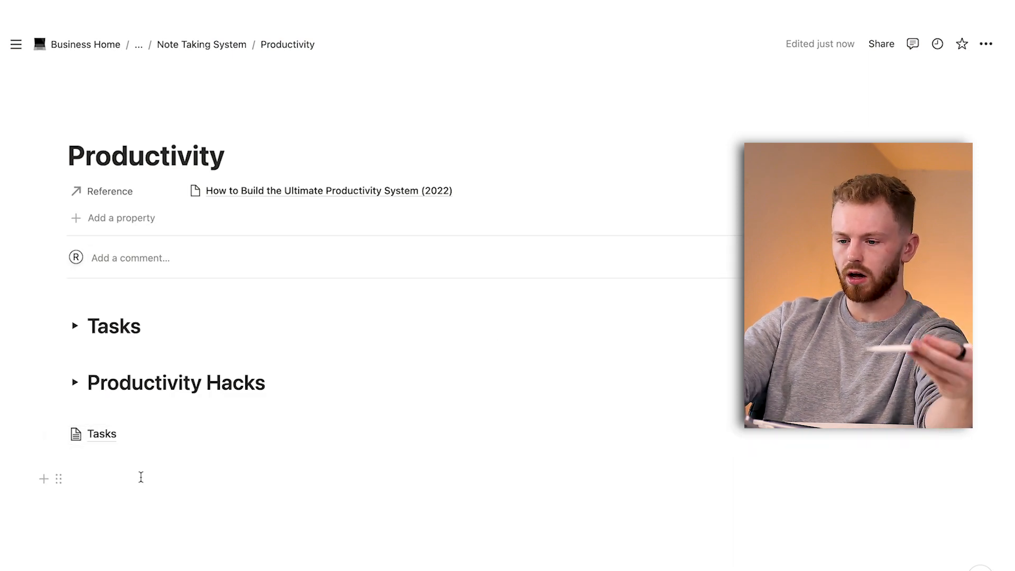
click(76, 325)
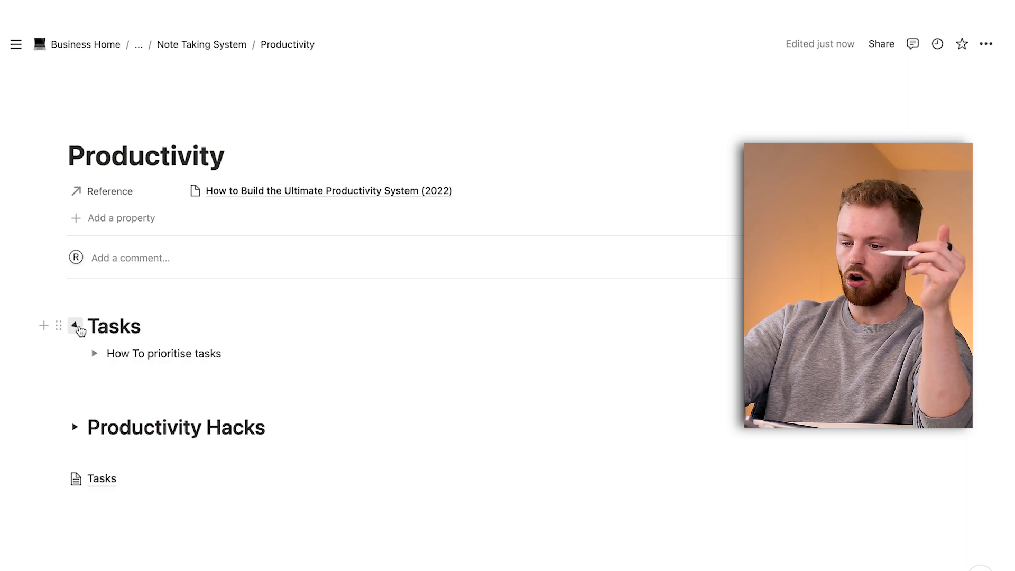
click(96, 354)
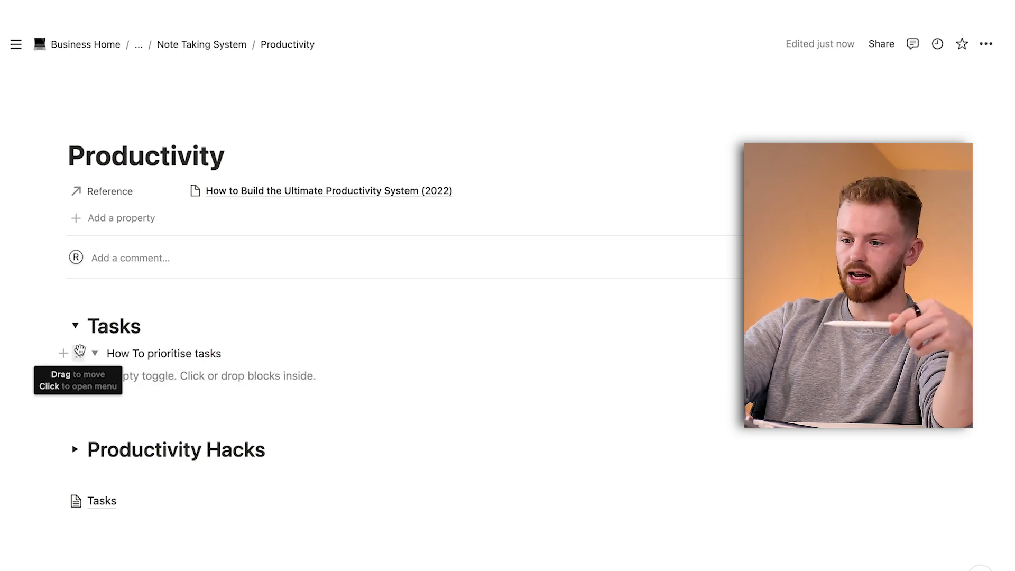
click(75, 325)
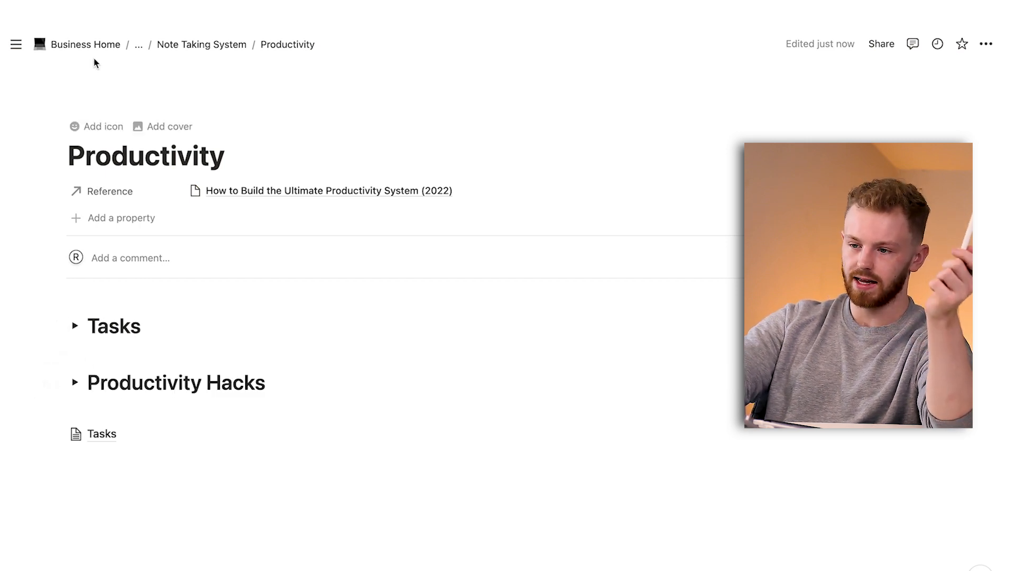
Return to the Note Taking System page and add a topic named "Marketing" below Productivity.
click(202, 44)
text(Mark)
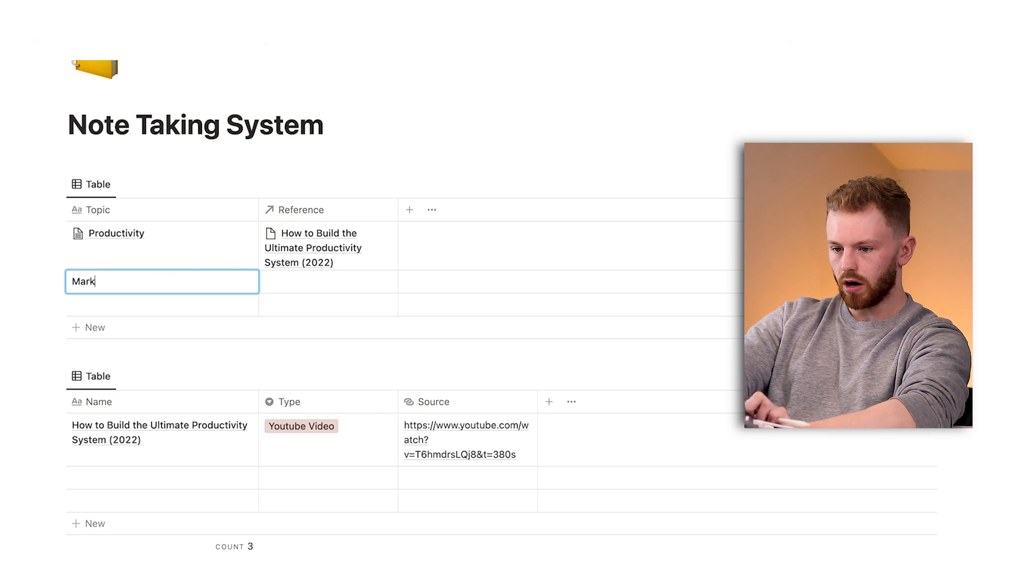
text(eting)
key(Return)
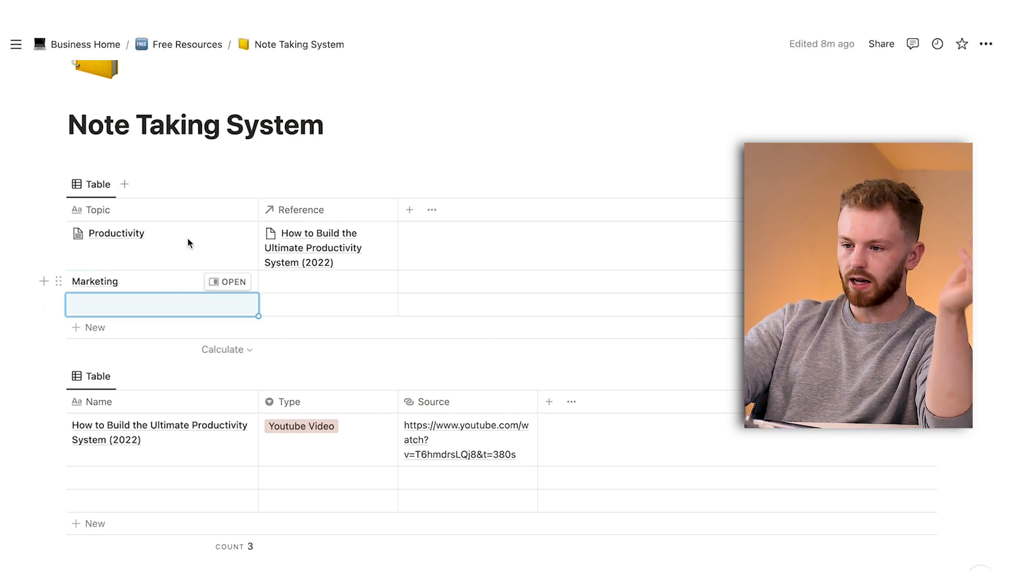
Switch to YouTube in the browser and search for "marketing".
key(super+Tab)
click(204, 46)
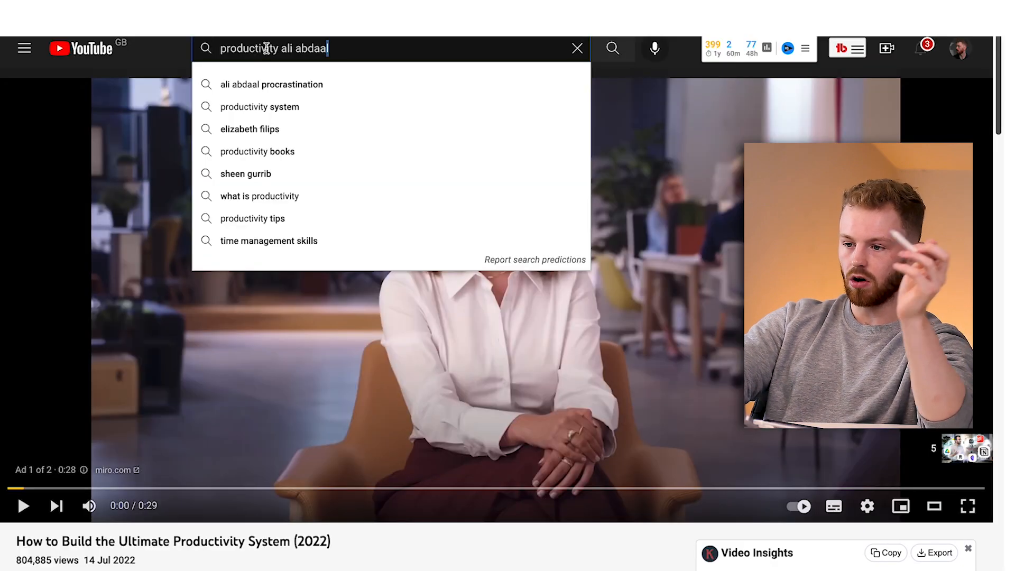
text(marketing)
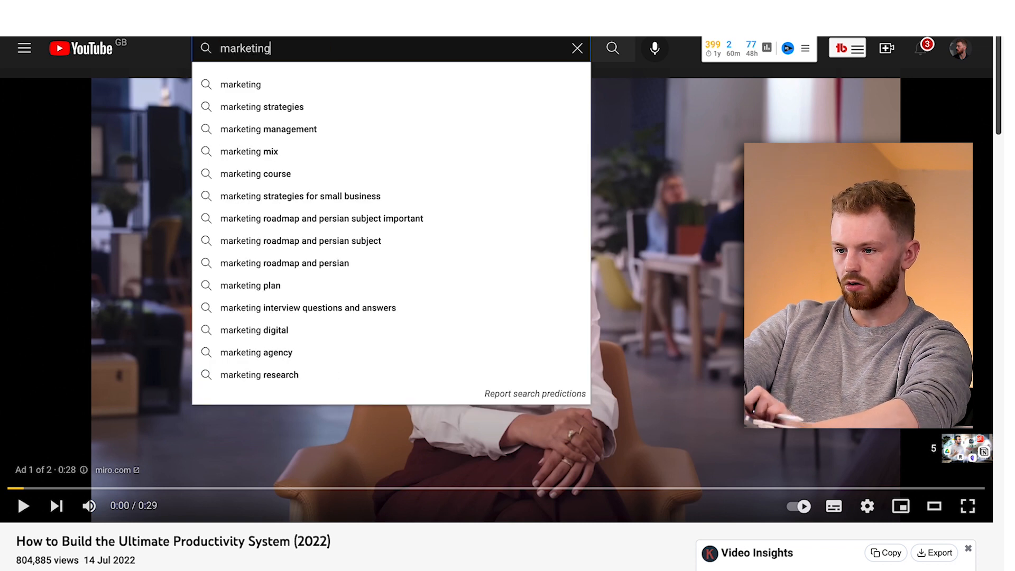
key(Return)
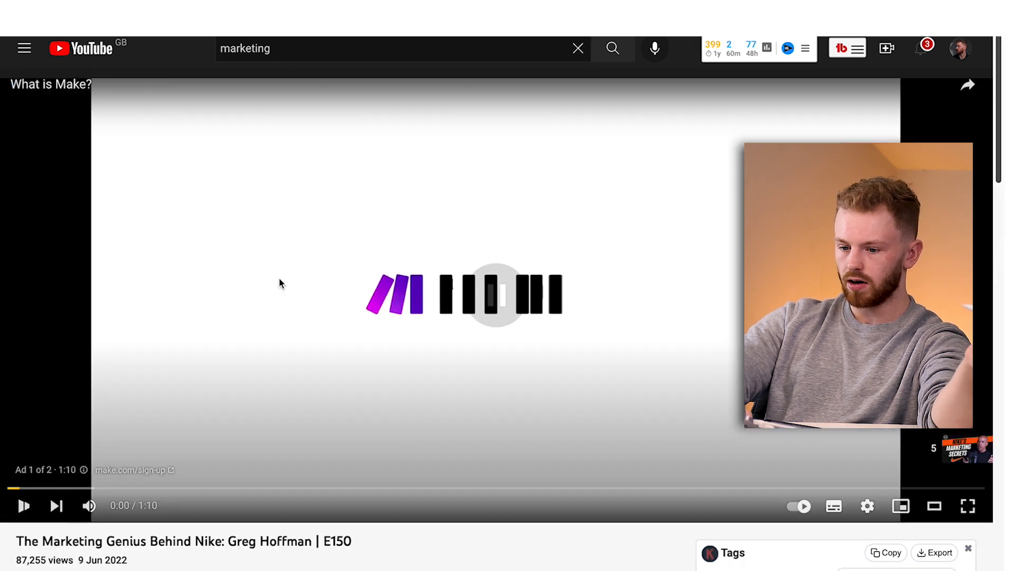
Copy the title of the "The Marketing Genius Behind Nike" E150 video and paste it into Notion as a new reference's name.
drag(351, 541, 218, 514)
key(super+c)
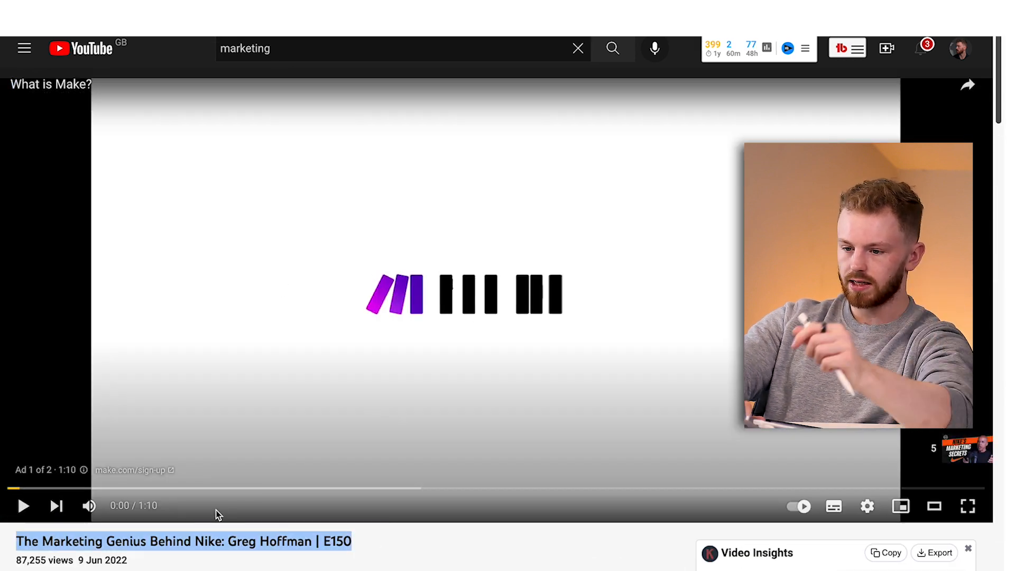
key(super+Tab)
click(132, 477)
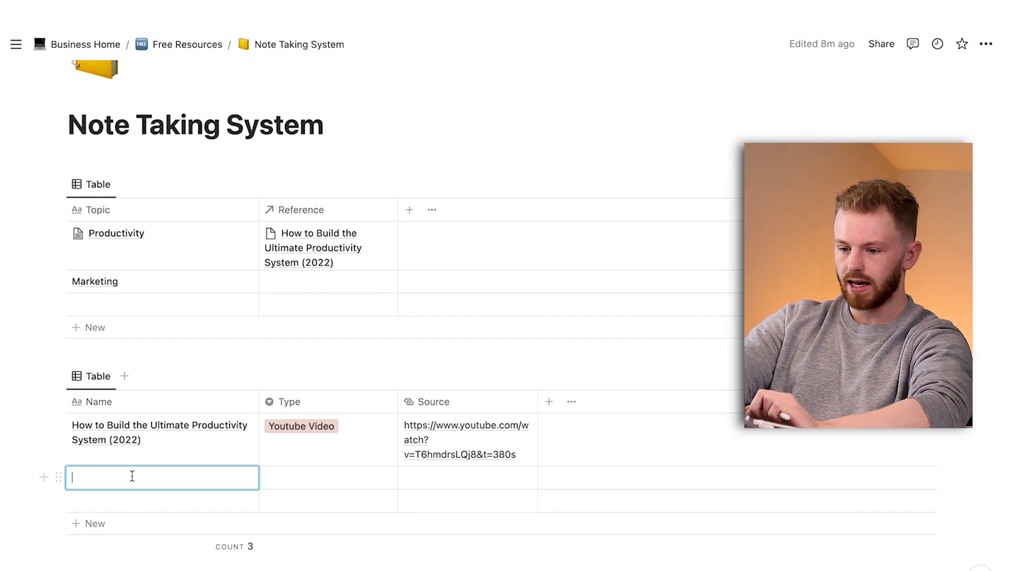
key(super+v)
key(Return)
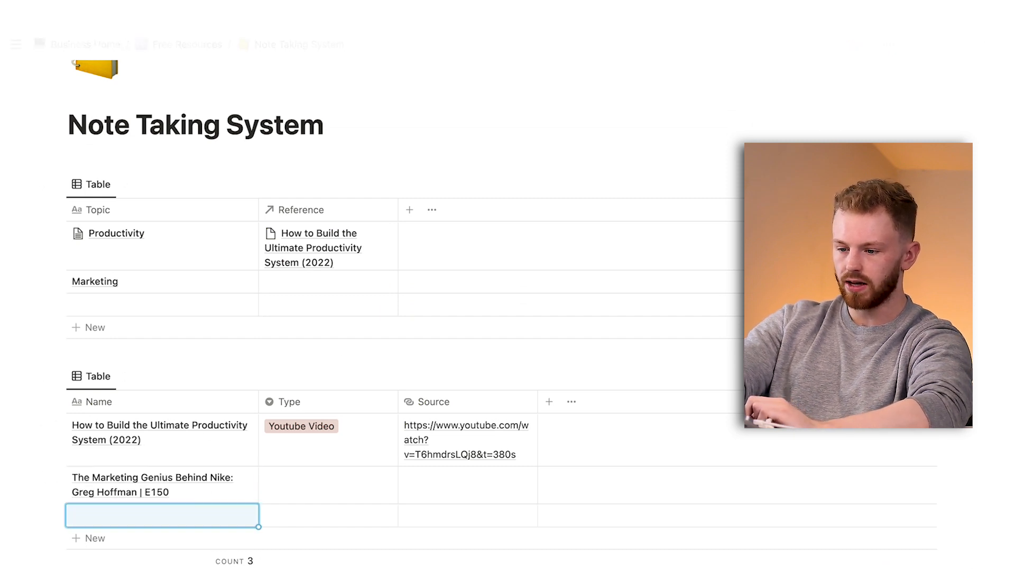
Set the Type of the Nike marketing reference to a newly created "Podcast" option.
click(284, 484)
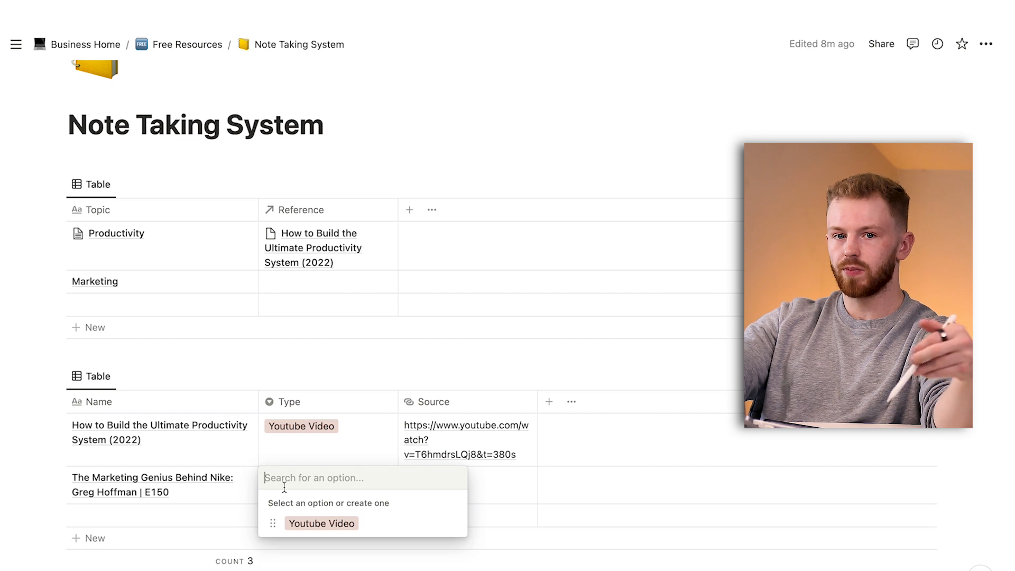
text(Pod)
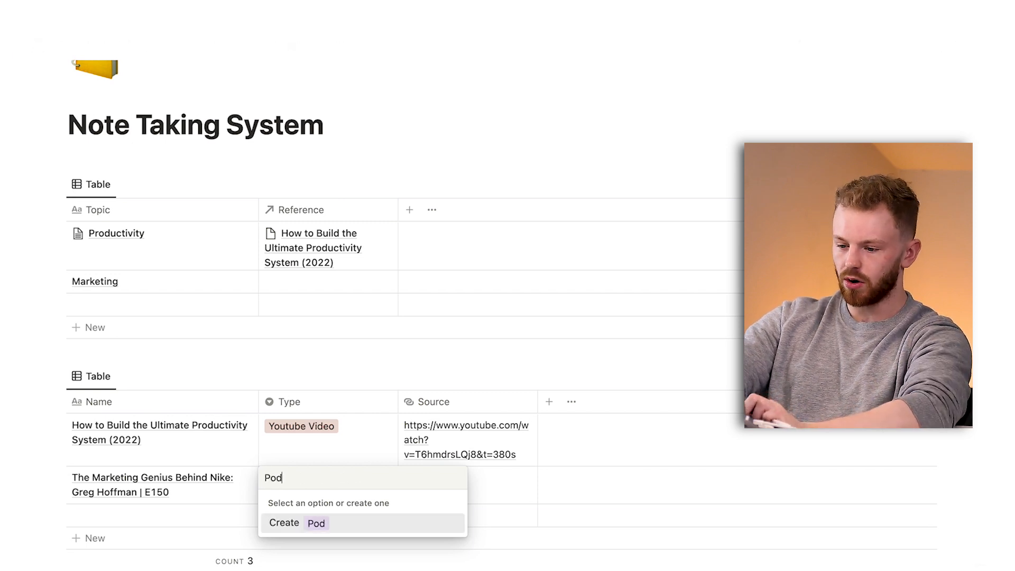
key(Return)
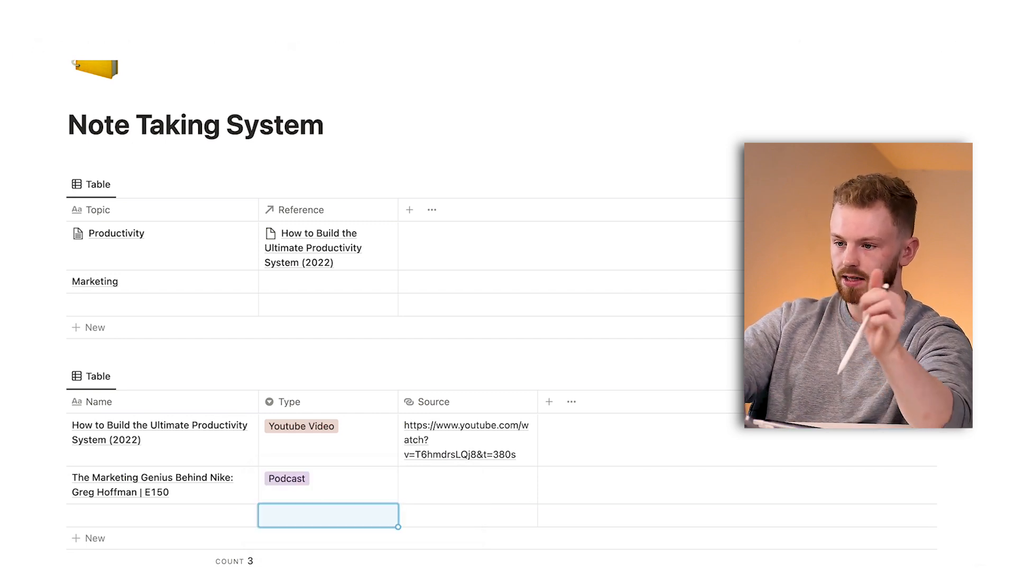
Copy the Nike video's URL from YouTube and paste it into the Source of its reference in Notion.
key(super+Tab)
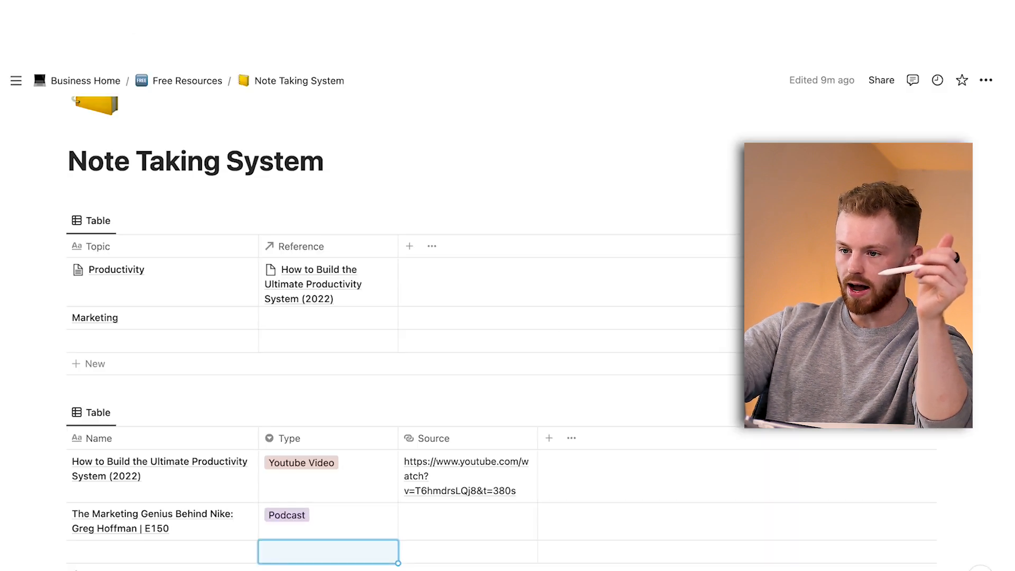
scroll(460, 252, down, 1)
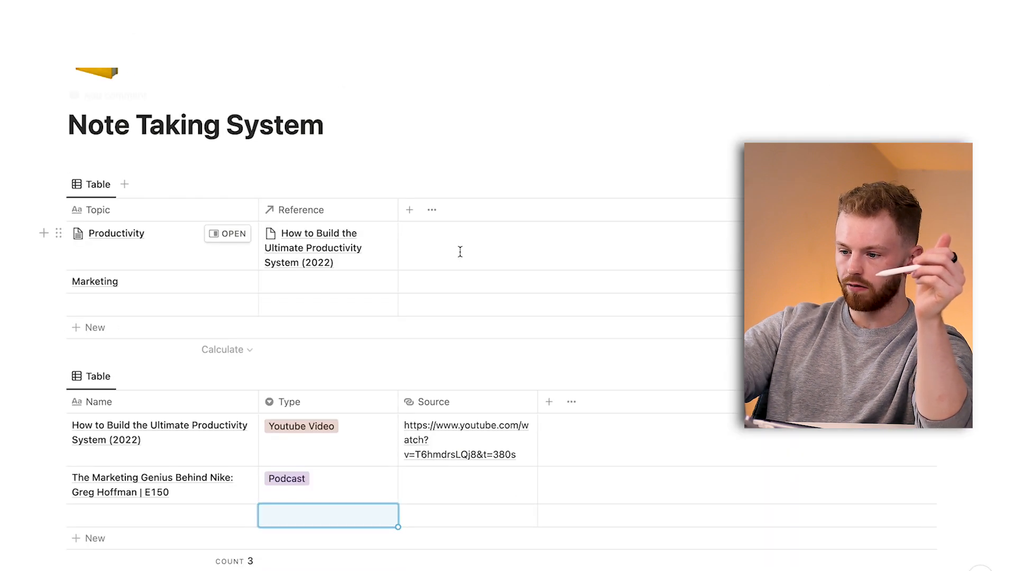
click(461, 486)
text(https://www.youtube.com/watch?v=nWwnm-z6mOw&t=2982s)
key(Return)
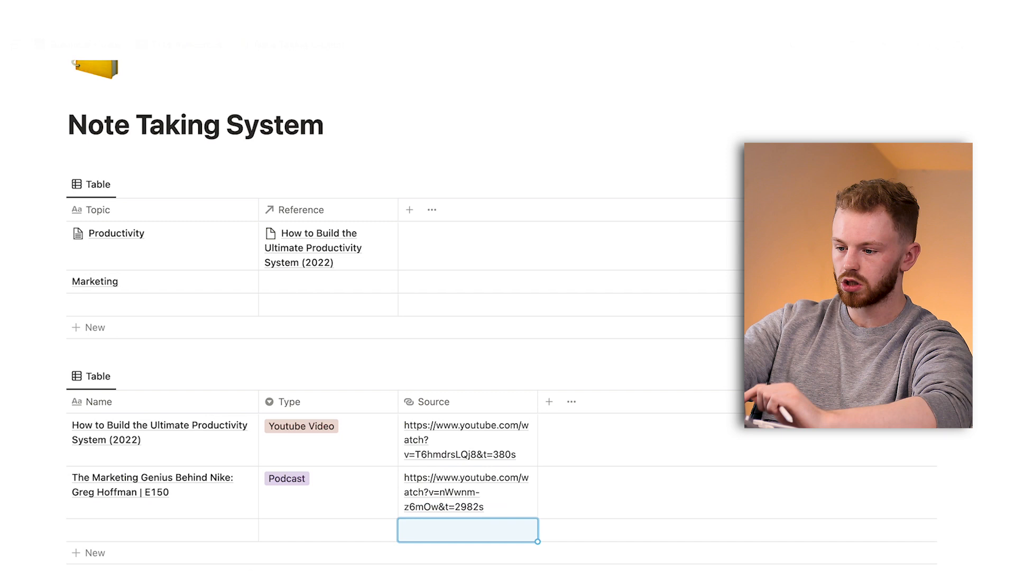
Link the "The Marketing Genius Behind Nike" page as the Reference of the Marketing topic.
click(298, 288)
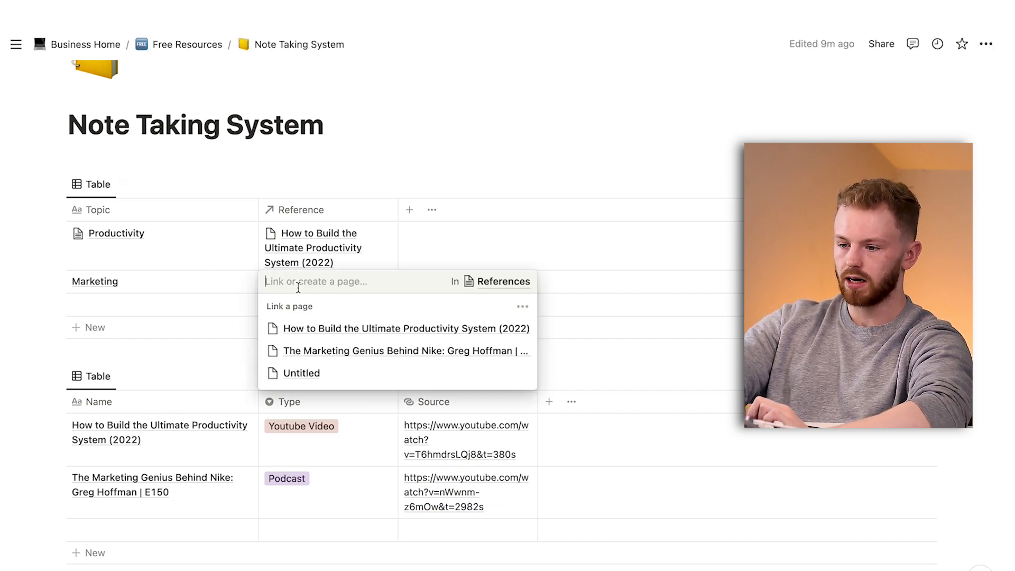
click(319, 352)
key(Escape)
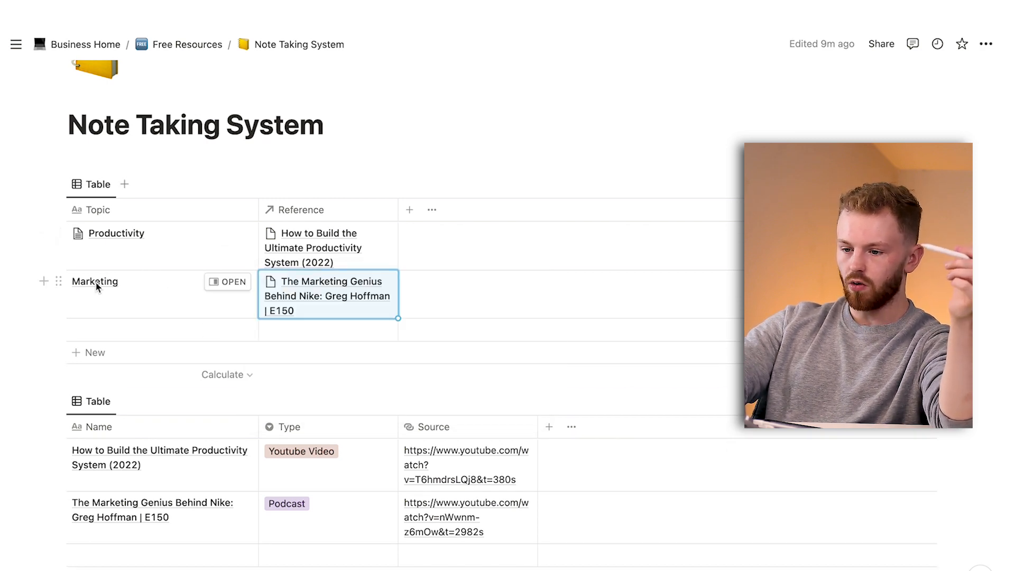
Open the Marketing topic page and add a Toggle heading 1 titled "Marketing Principles".
click(225, 282)
click(597, 245)
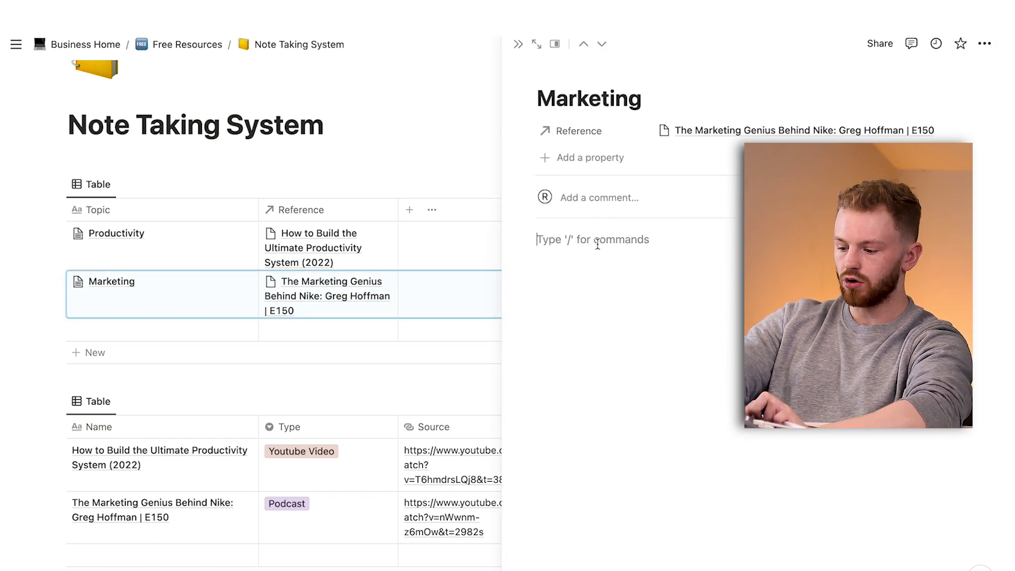
text(/toggle)
key(Down)
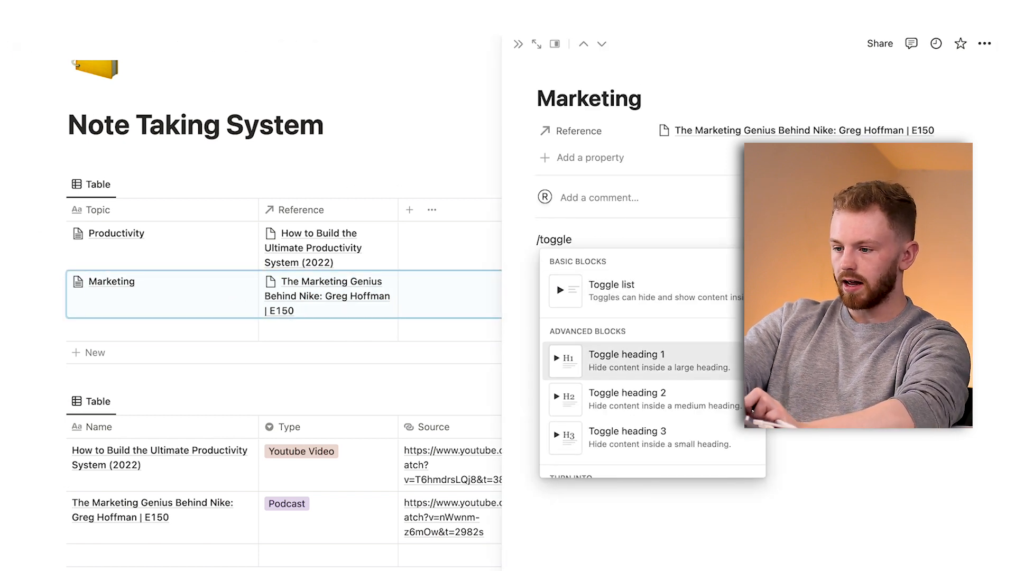
key(Return)
text(Marketi)
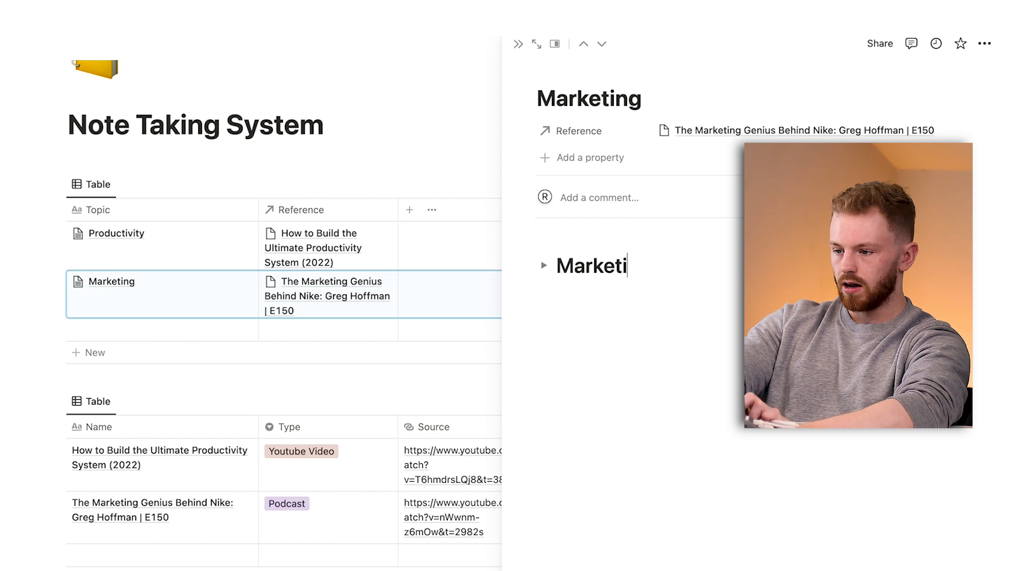
text(ng Principles)
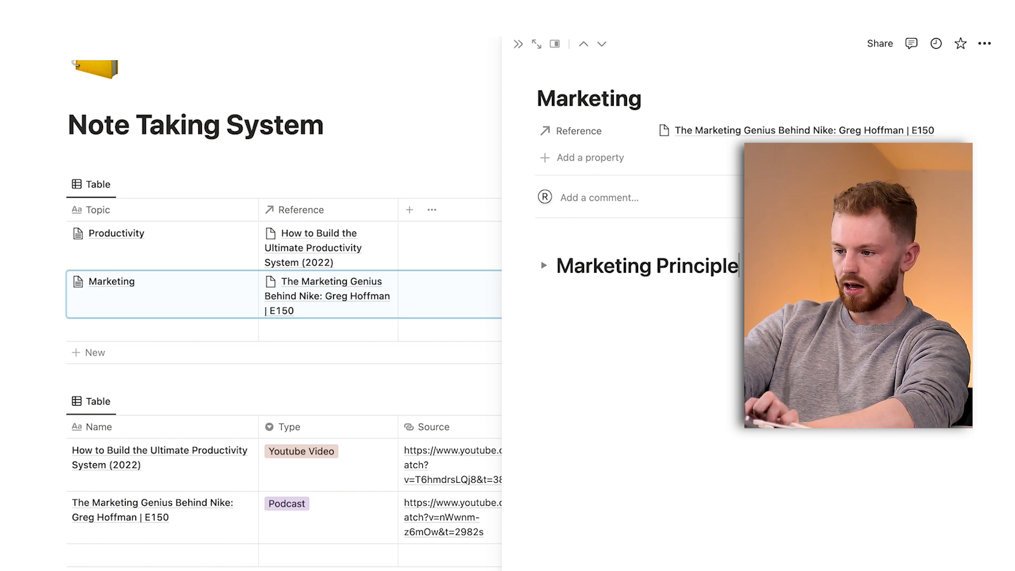
key(Return)
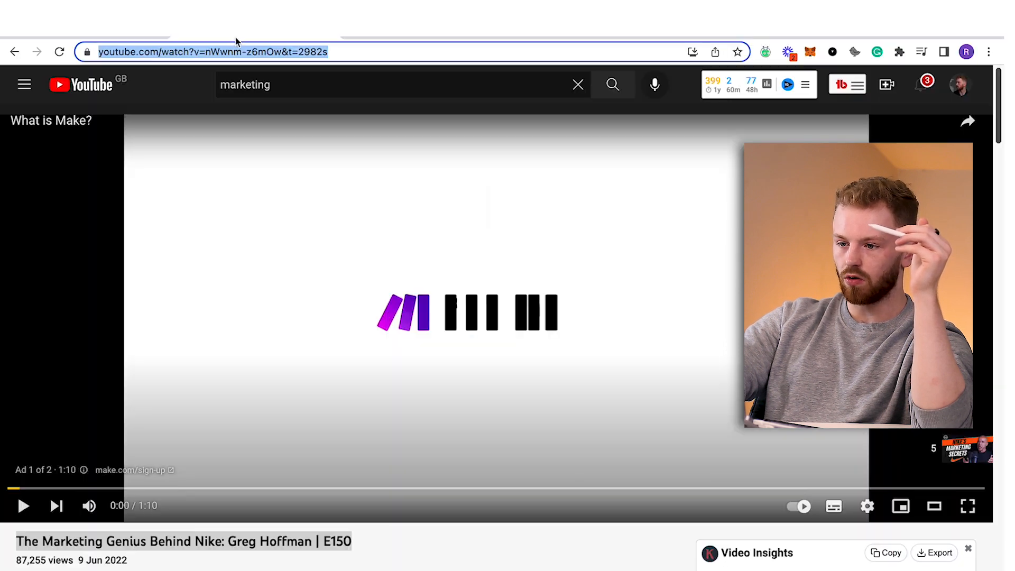
Switch to YouTube and open the "The Marketing Secrets Apple & Tesla Always Use" E165 video from the marketing search results.
click(901, 506)
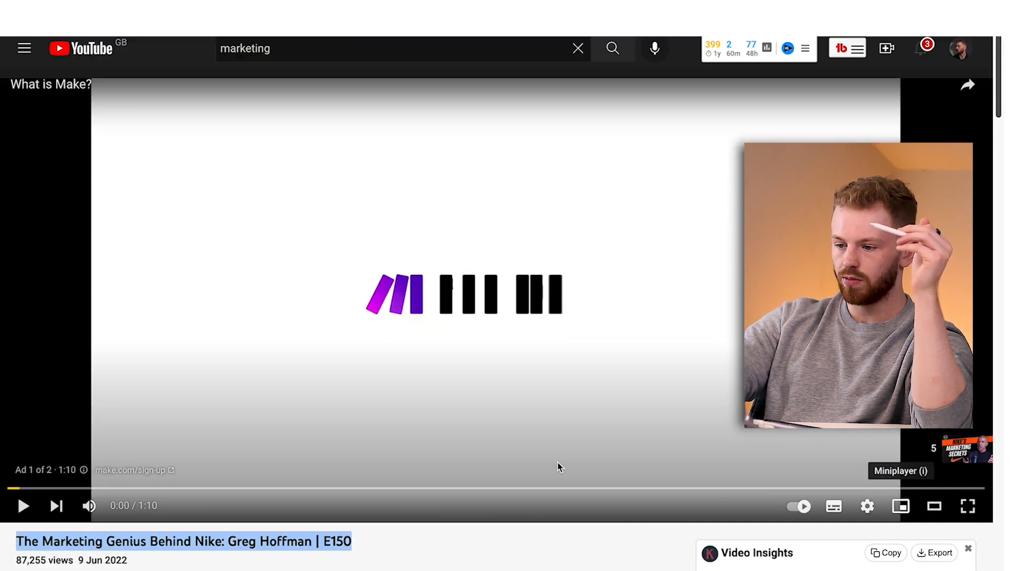
scroll(295, 386, down, 2)
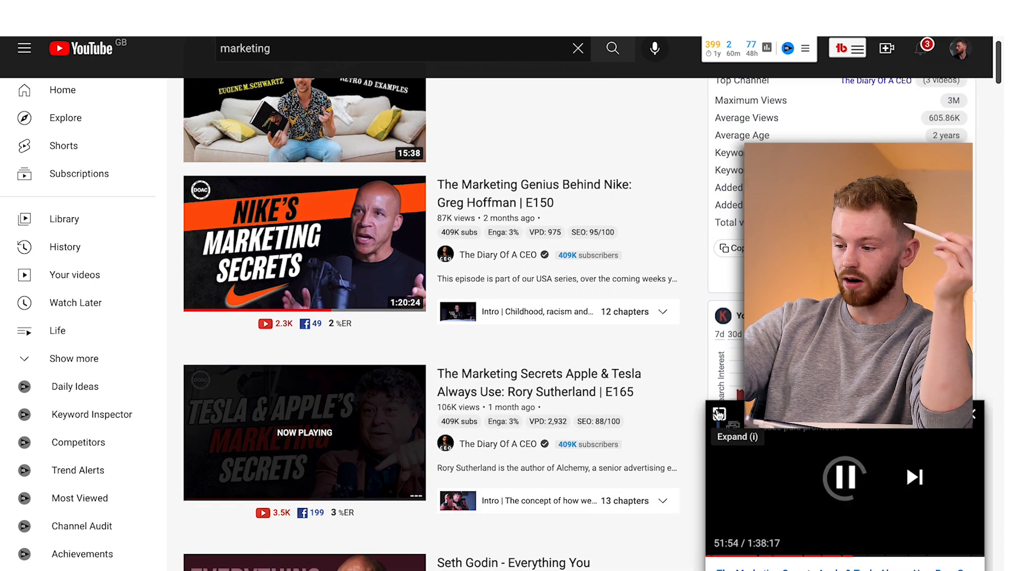
click(719, 414)
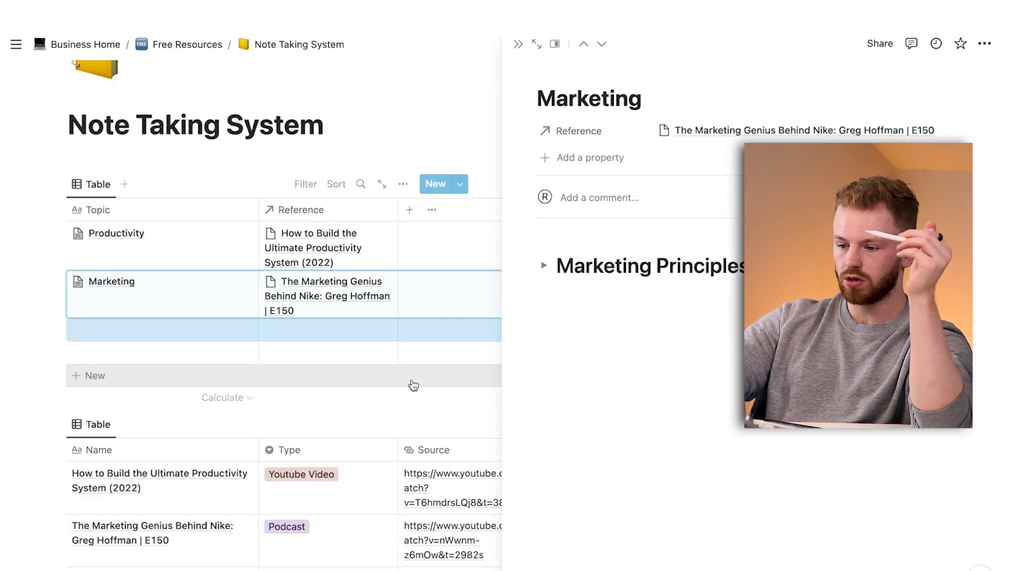
Switch to Notion, paste the Apple & Tesla video's title as the name of the empty reference, and close its page.
scroll(402, 386, down, 2)
click(209, 477)
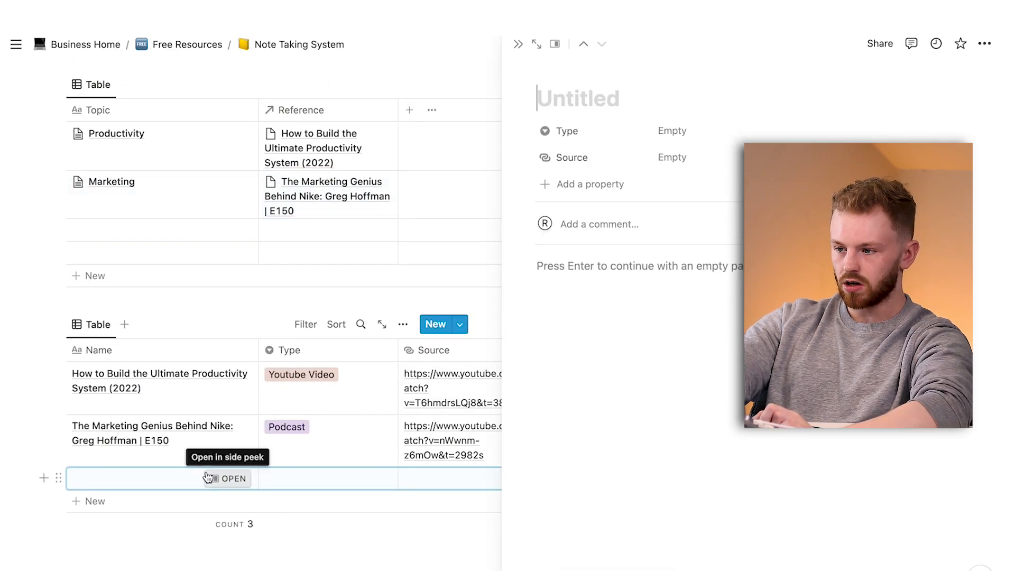
text(The Marketing Secrets Apple & Tesla Always Use: Rory Sutherland | E165)
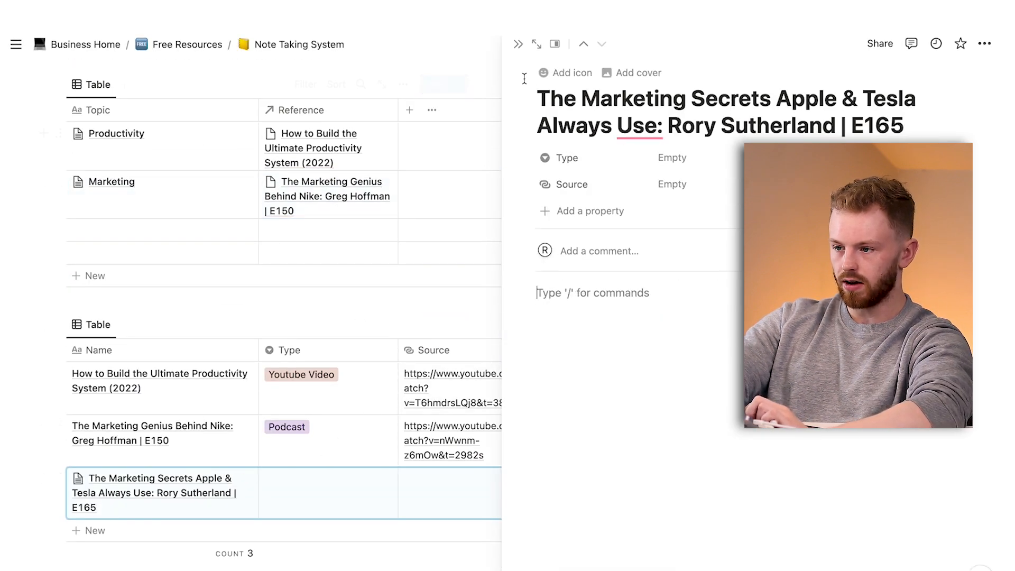
click(518, 44)
Set the Apple & Tesla E165 reference's Type to Podcast and fill its Source with the video's URL copied from YouTube.
click(313, 496)
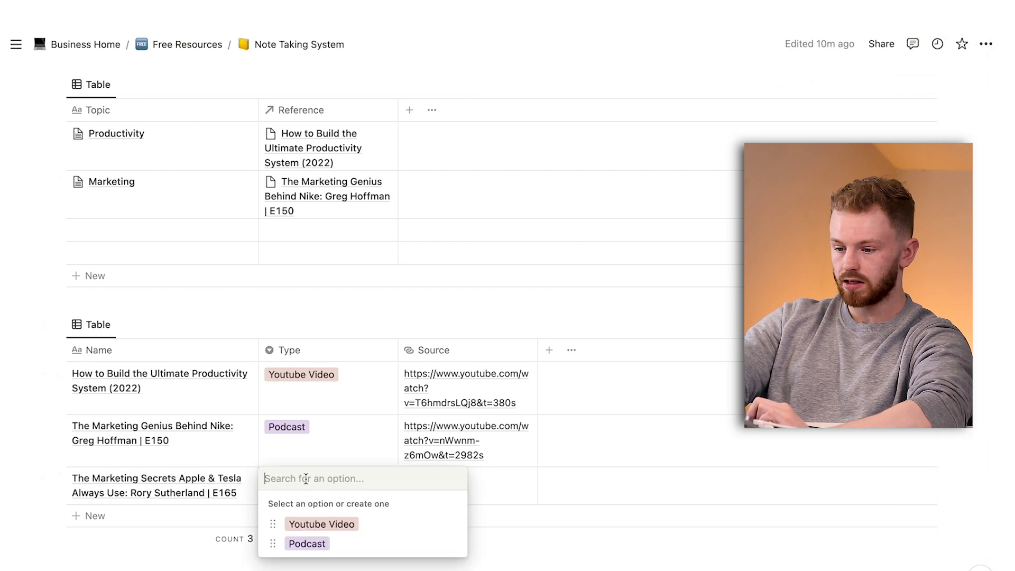
click(302, 542)
click(439, 470)
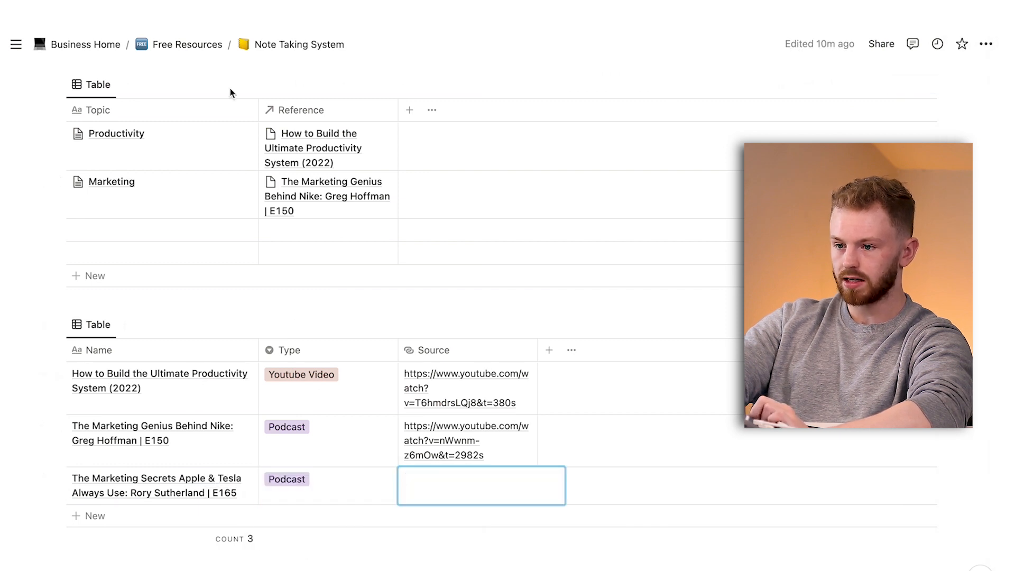
key(ctrl+Tab)
key(super+l)
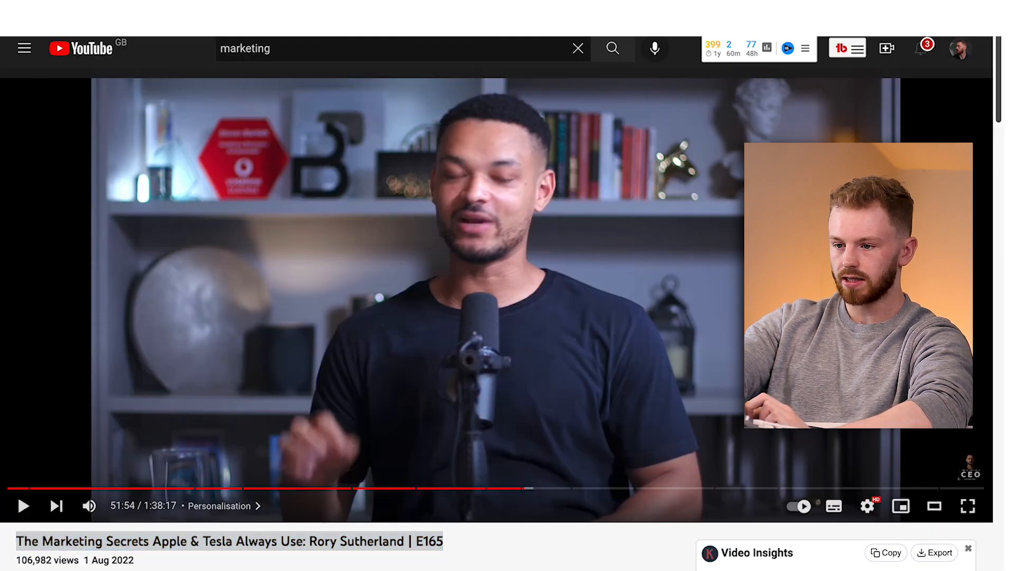
key(ctrl+shift+Tab)
text(https://www.youtube.com/watch?v=Hz3RWxJck68&t=3114s)
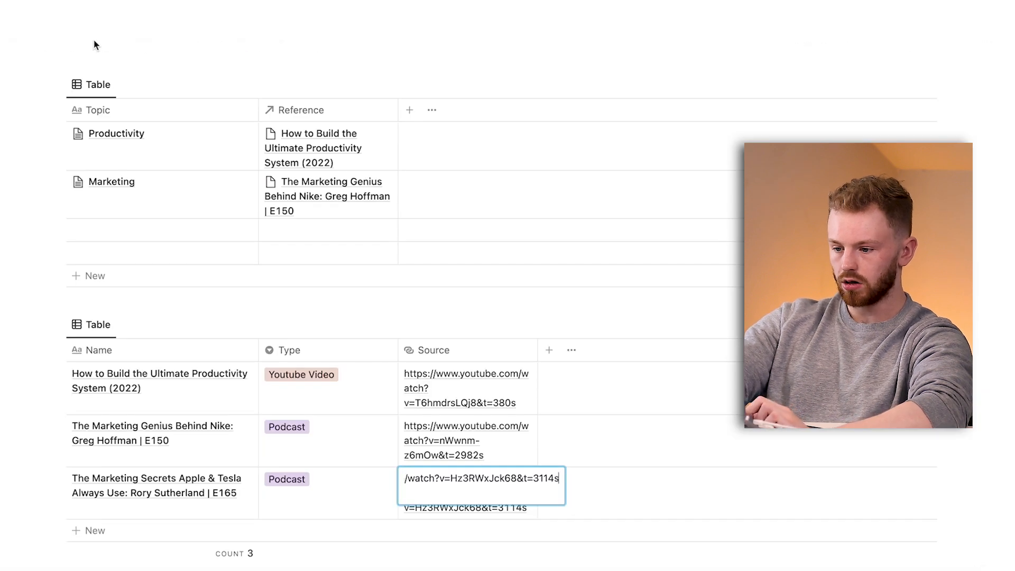
key(Escape)
Link the "The Marketing Secrets Apple & Tesla Always Use" E165 page as a second Reference of the Marketing topic.
click(363, 211)
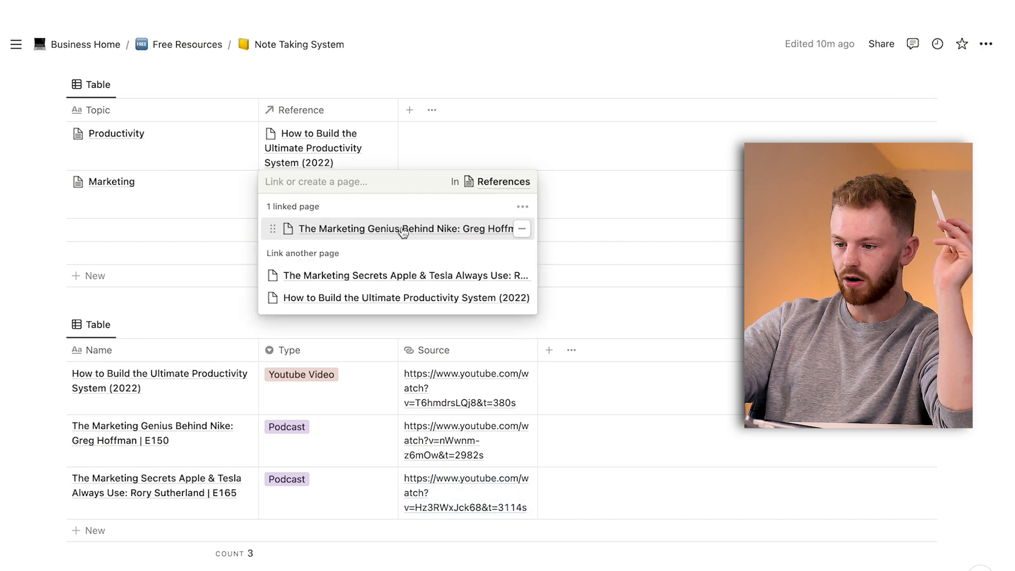
click(345, 276)
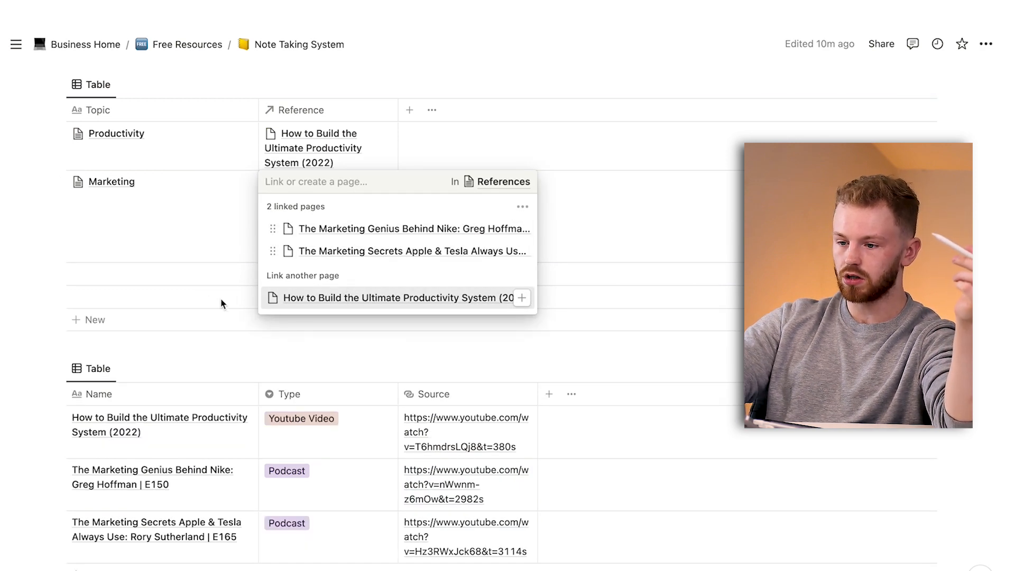
key(Escape)
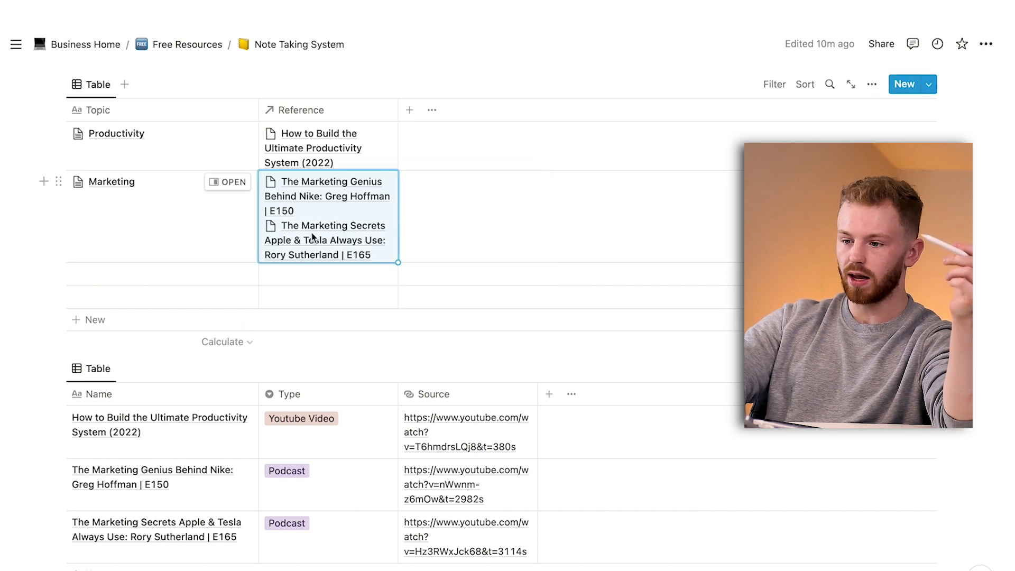
Open the Marketing topic page and add a sub-page below Marketing Principles titled with the Apple & Tesla E165 video's name from YouTube.
click(232, 182)
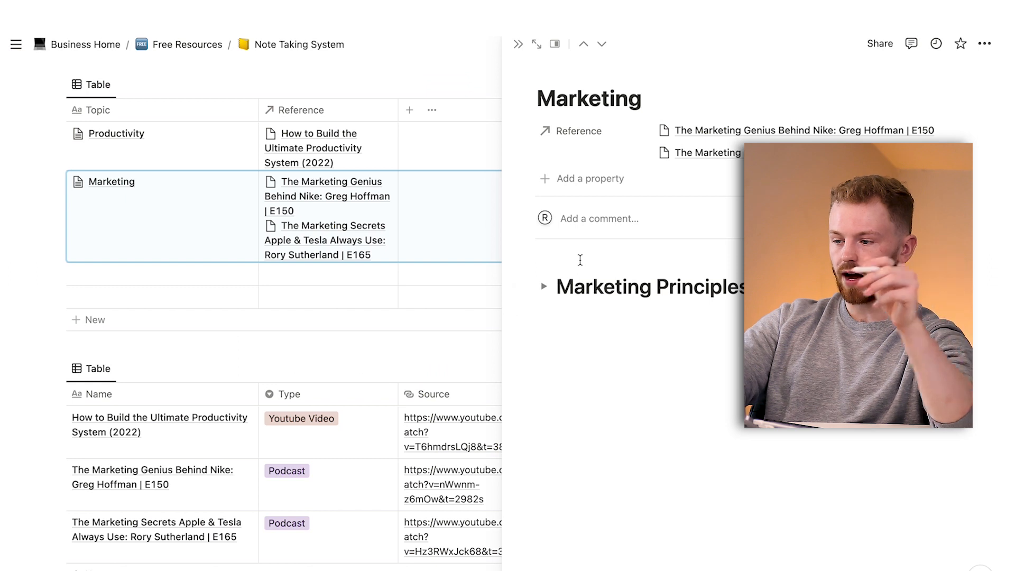
click(550, 339)
text(/p)
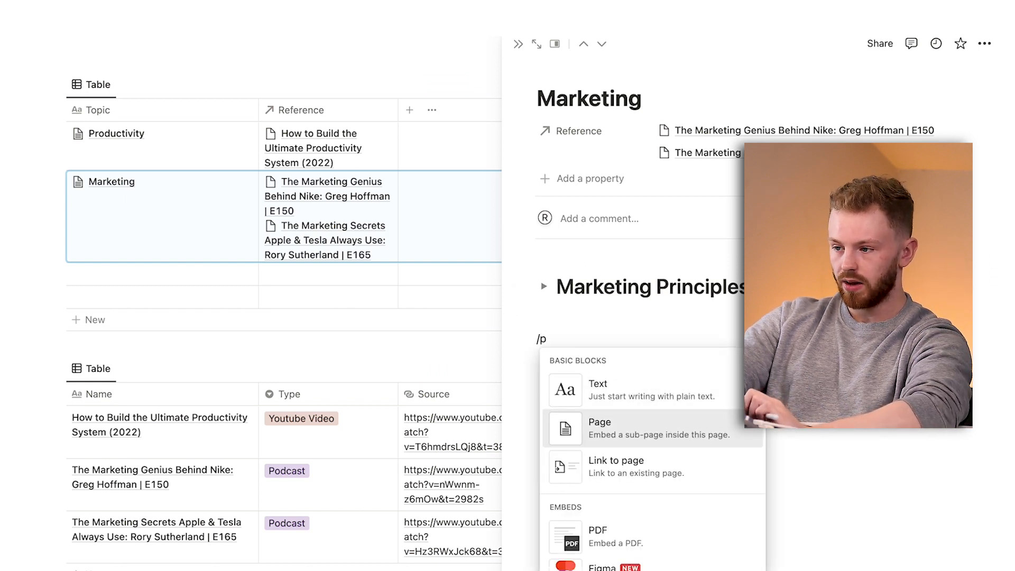
key(Return)
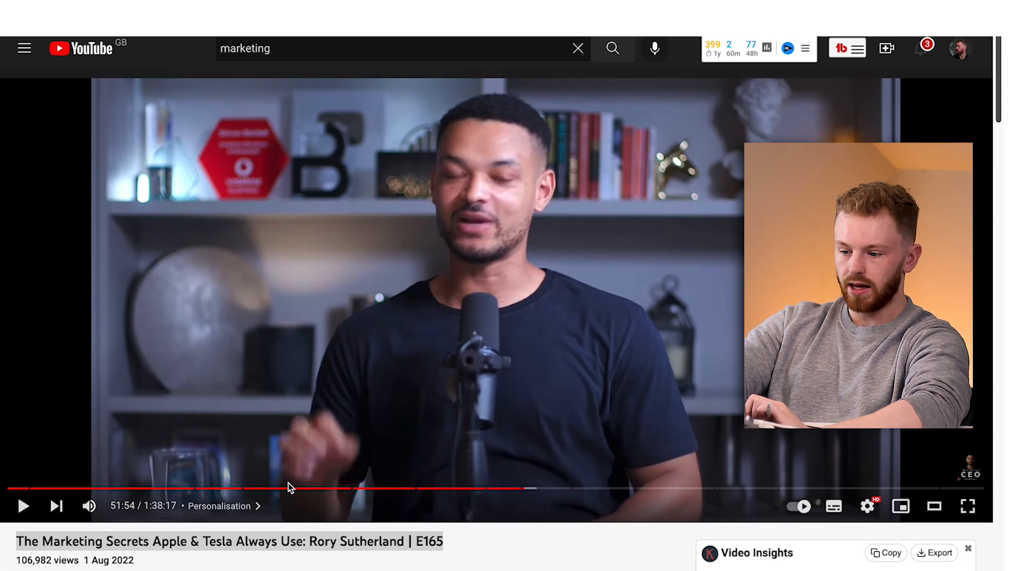
drag(456, 543, 20, 541)
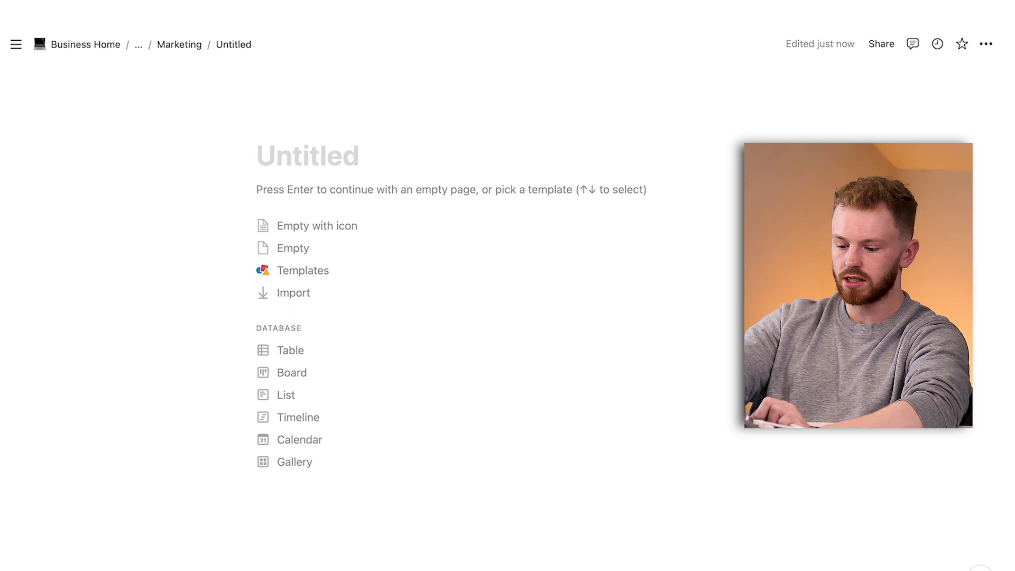
text(The Marketing Secrets Apple & Tesla Always Use: Rory Sutherland | E165)
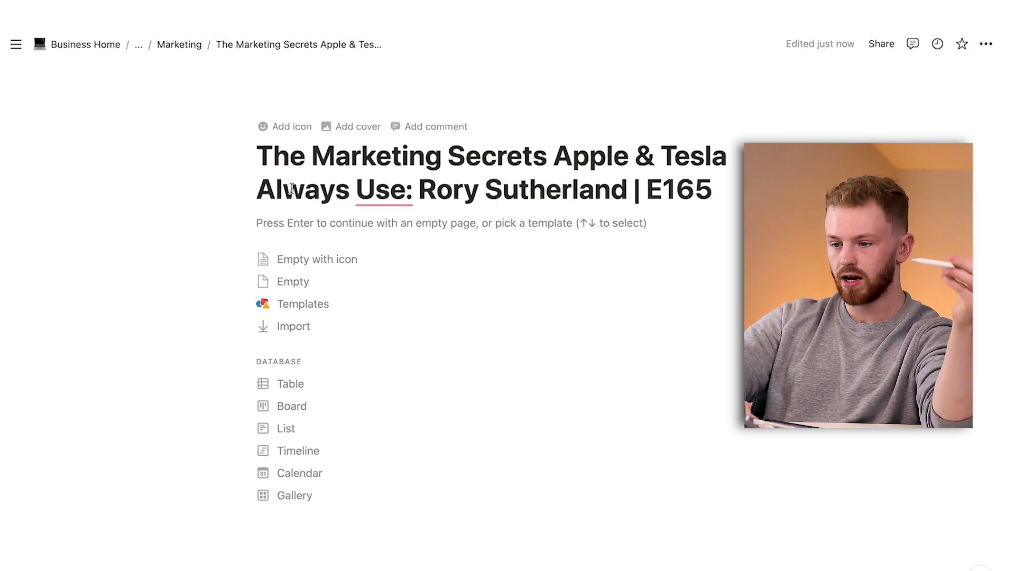
Start the Apple & Tesla sub-page as an empty page and insert a blank Toggle heading 1.
key(Return)
text(/t)
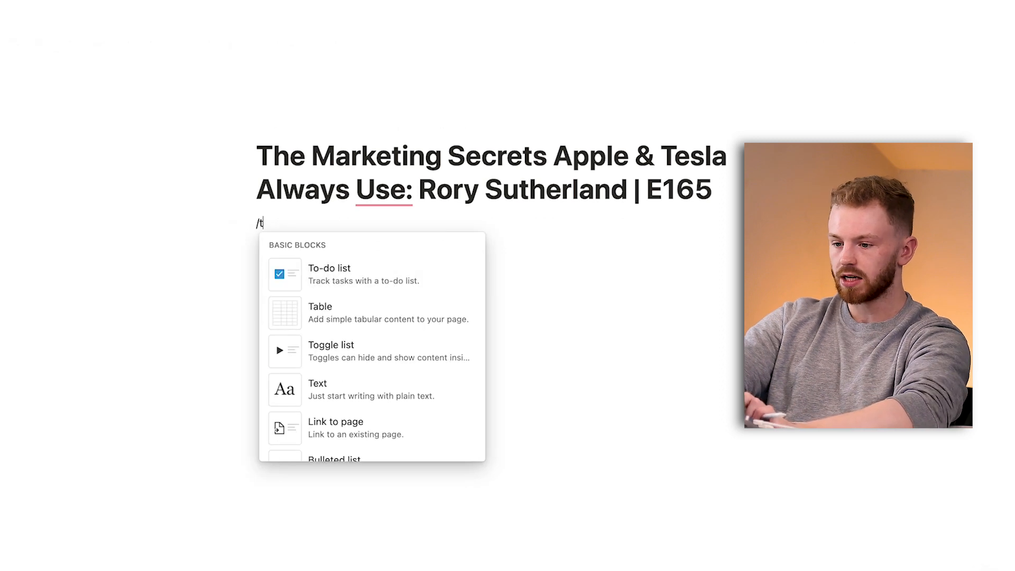
text(oggle)
key(Down)
key(Return)
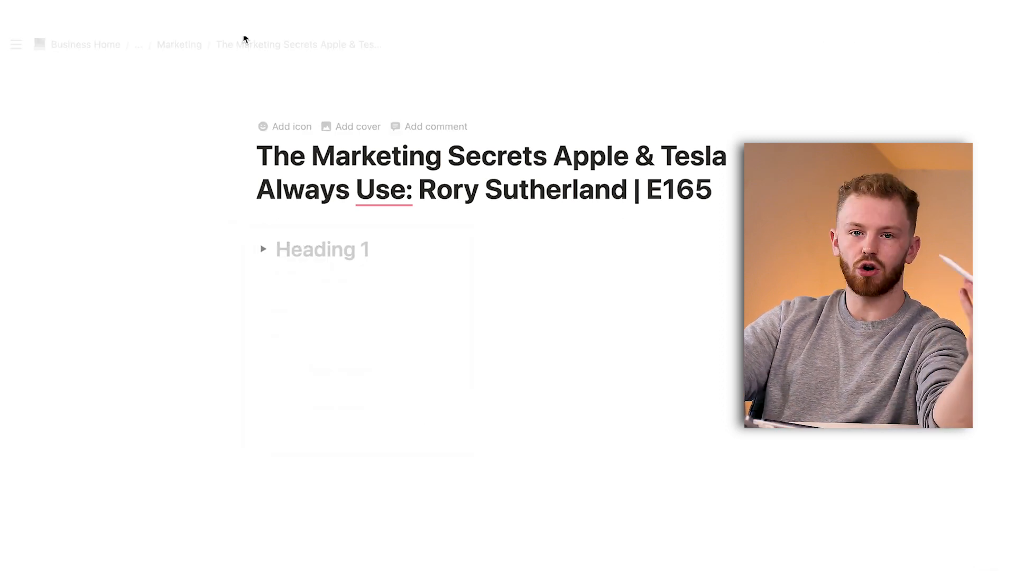
Go back through the Marketing page to the Note Taking System database and delete its two empty topic rows.
click(175, 46)
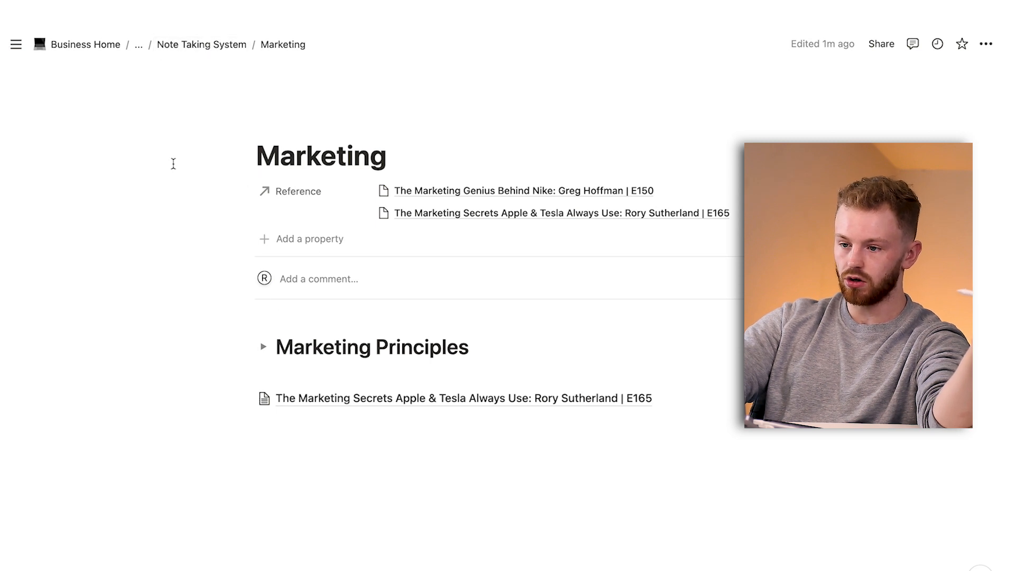
click(180, 49)
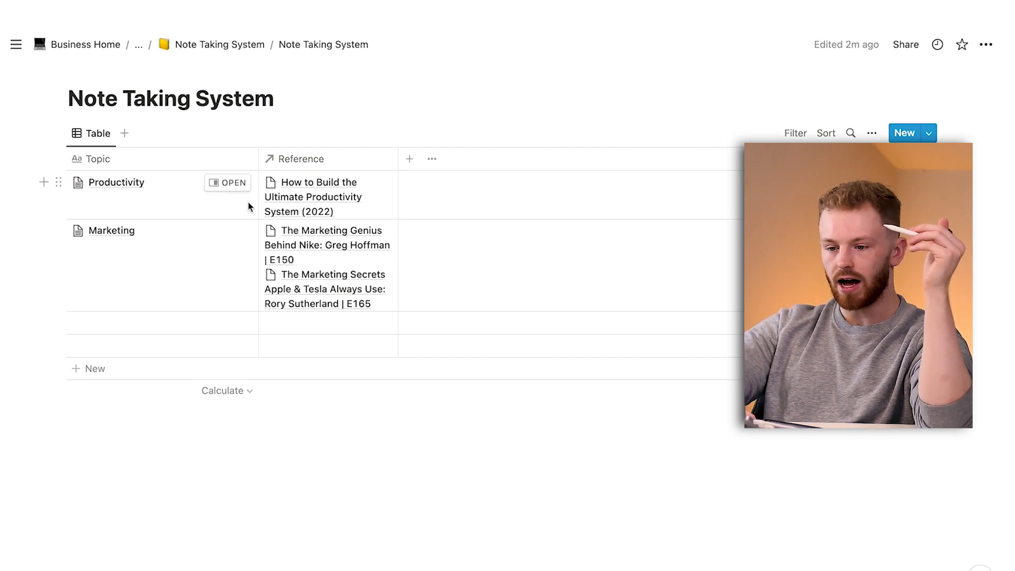
click(59, 345)
click(141, 267)
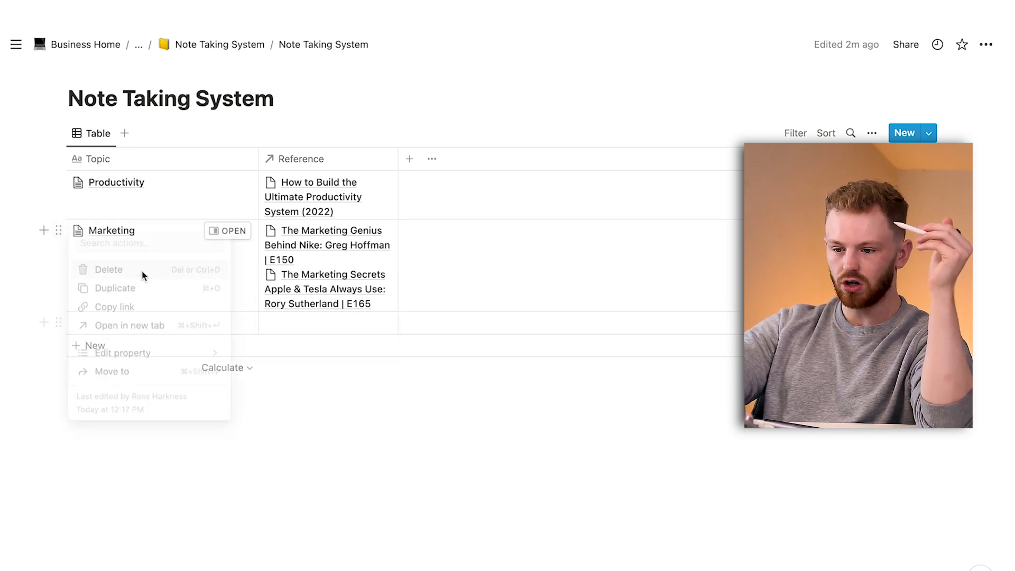
click(58, 322)
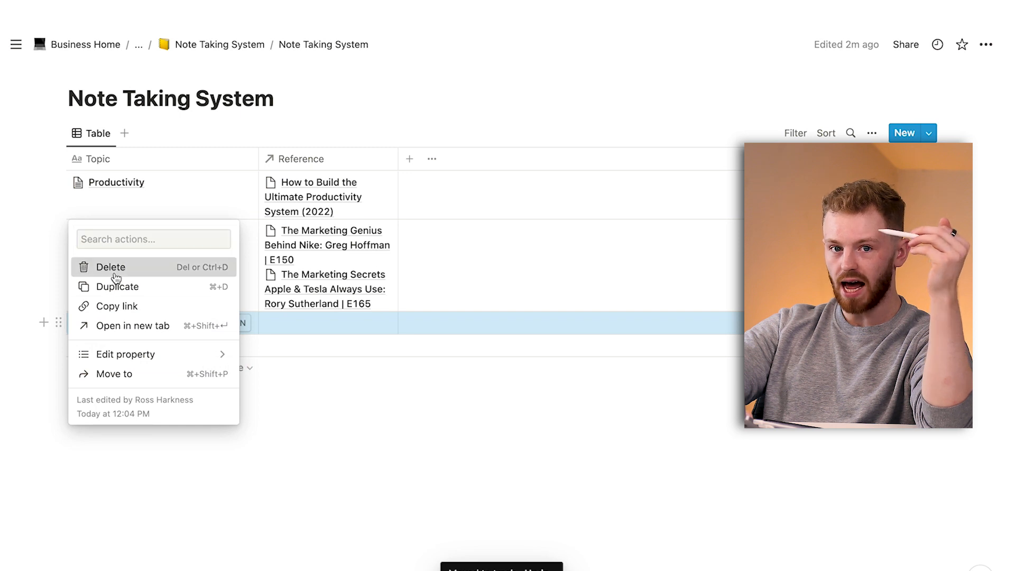
click(114, 268)
Return to the parent Note Taking System page and add a Date property to the topics table.
click(182, 45)
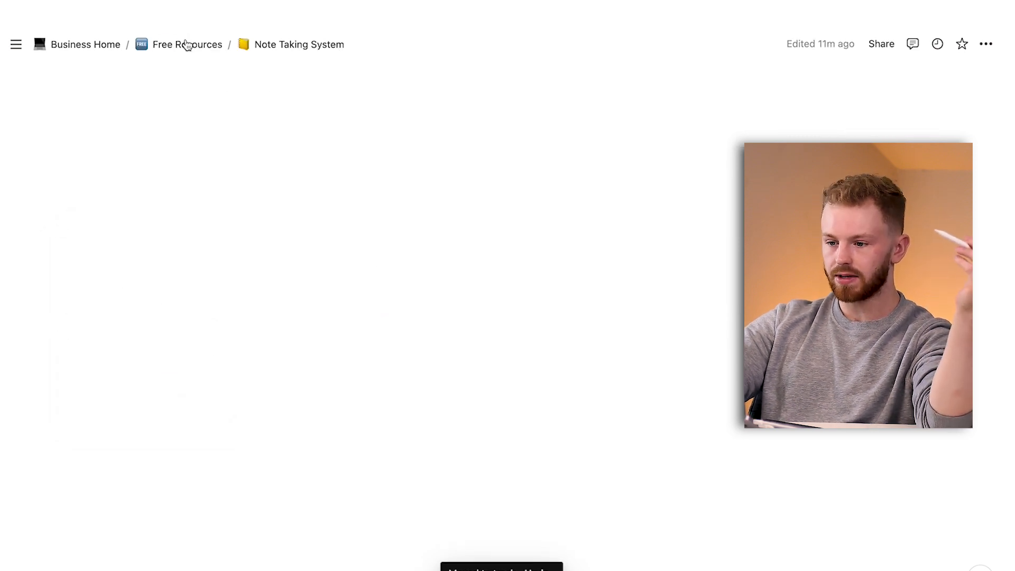
scroll(183, 294, down, 3)
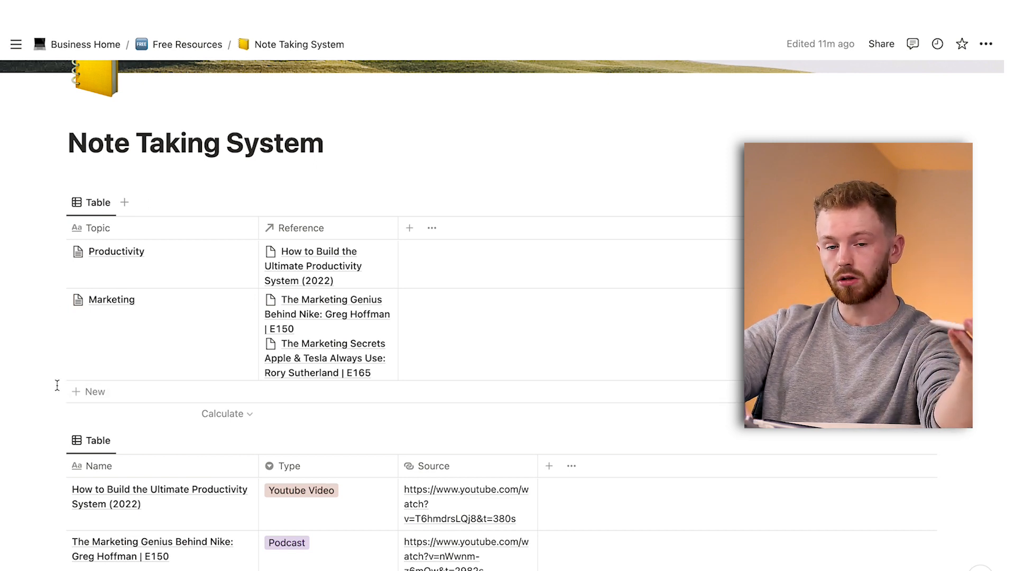
click(409, 228)
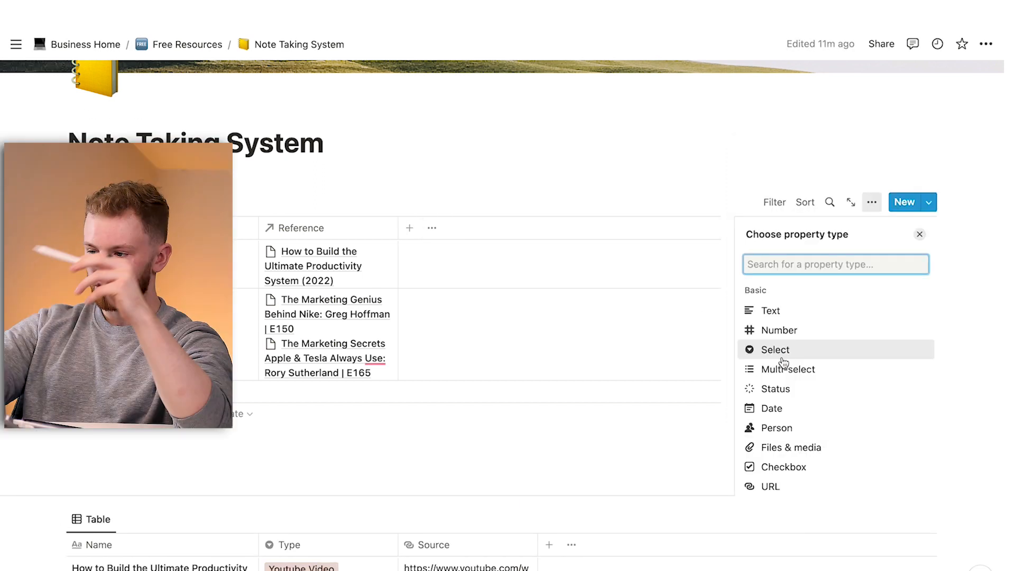
click(801, 408)
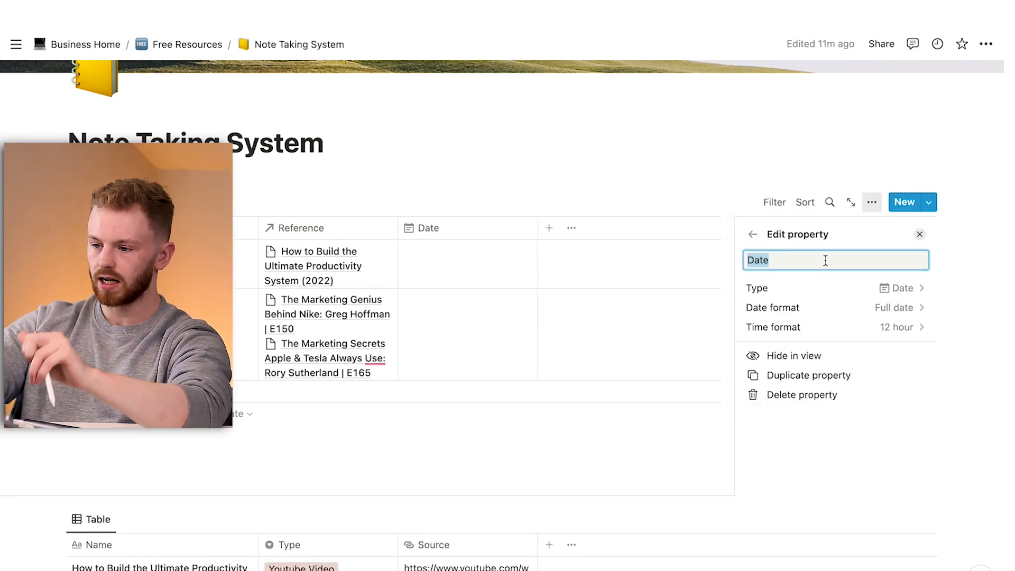
Try naming the date property "Next Study Date" and setting the Productivity topic's date to September 8, 2022, and undo both changes.
text(Next Study Date)
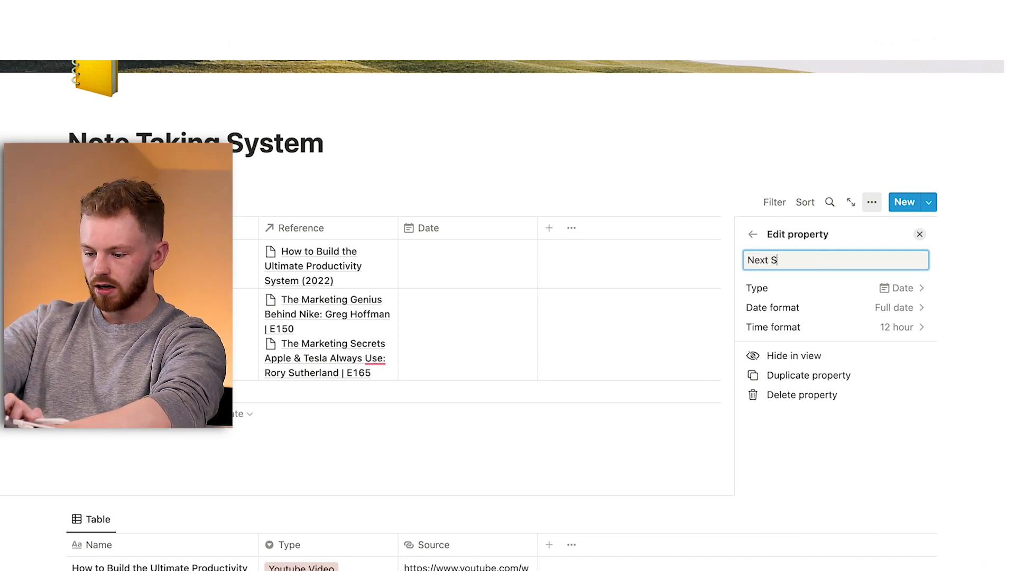
key(Return)
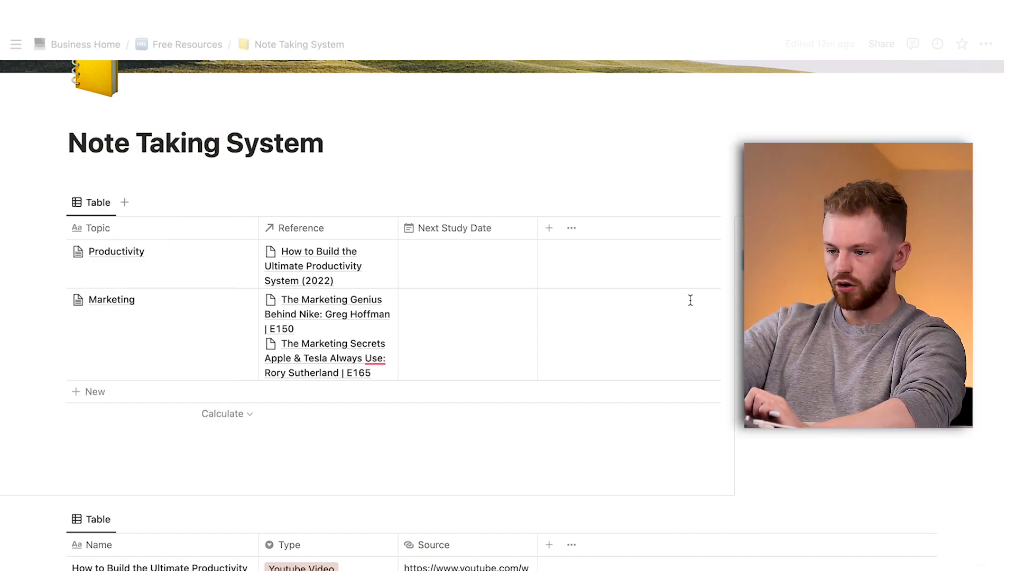
click(514, 266)
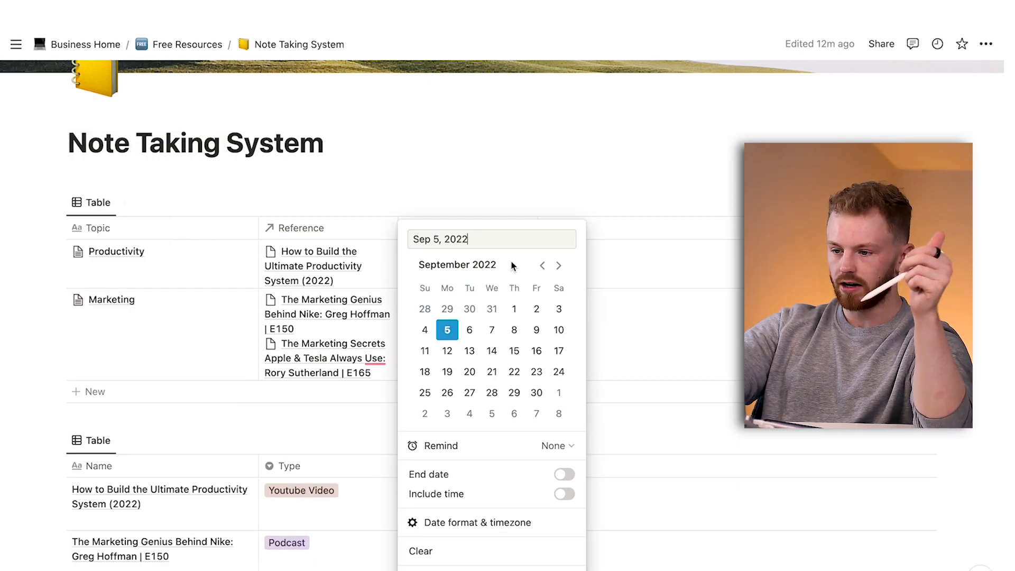
click(511, 336)
click(505, 171)
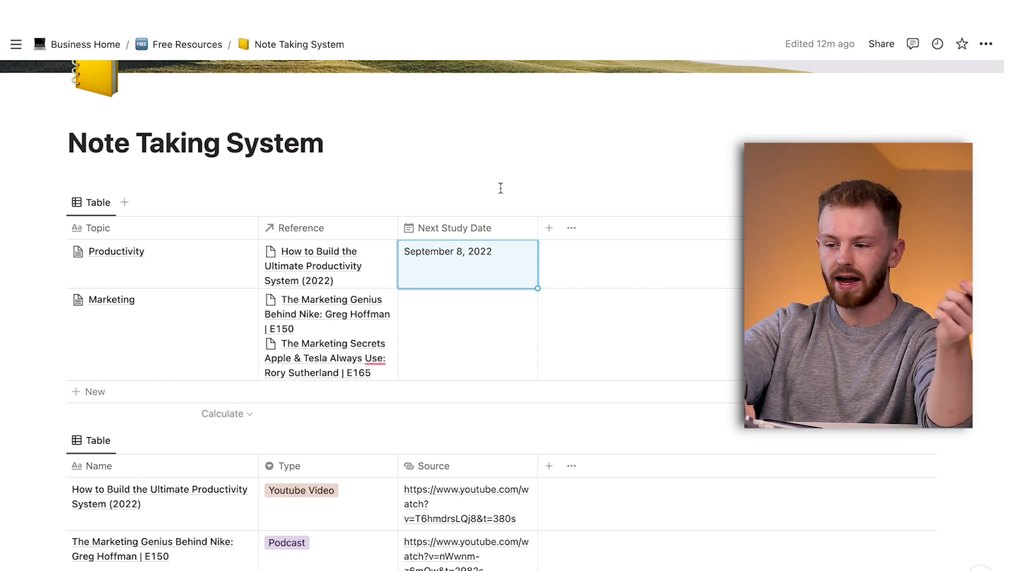
key(BackSpace)
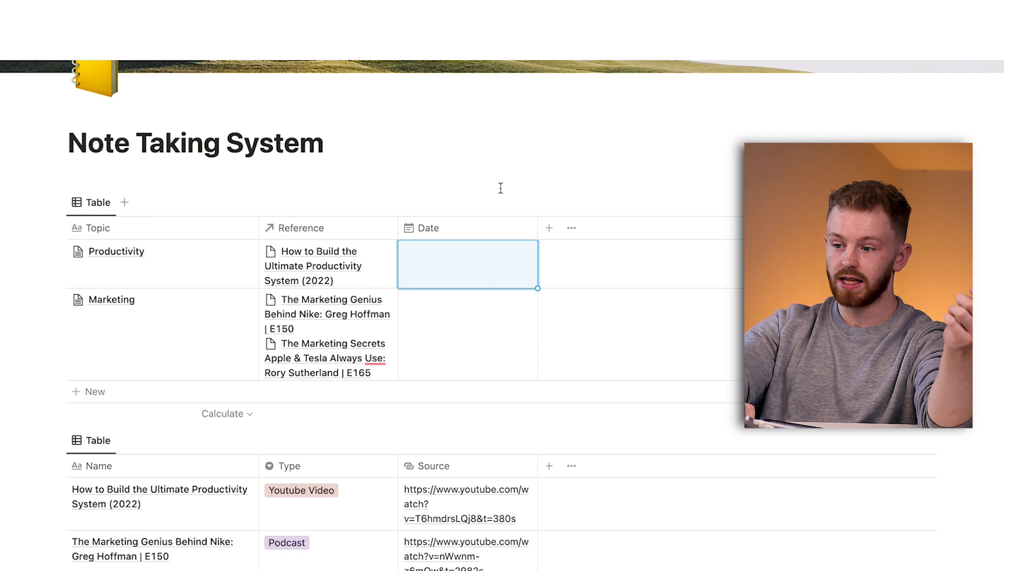